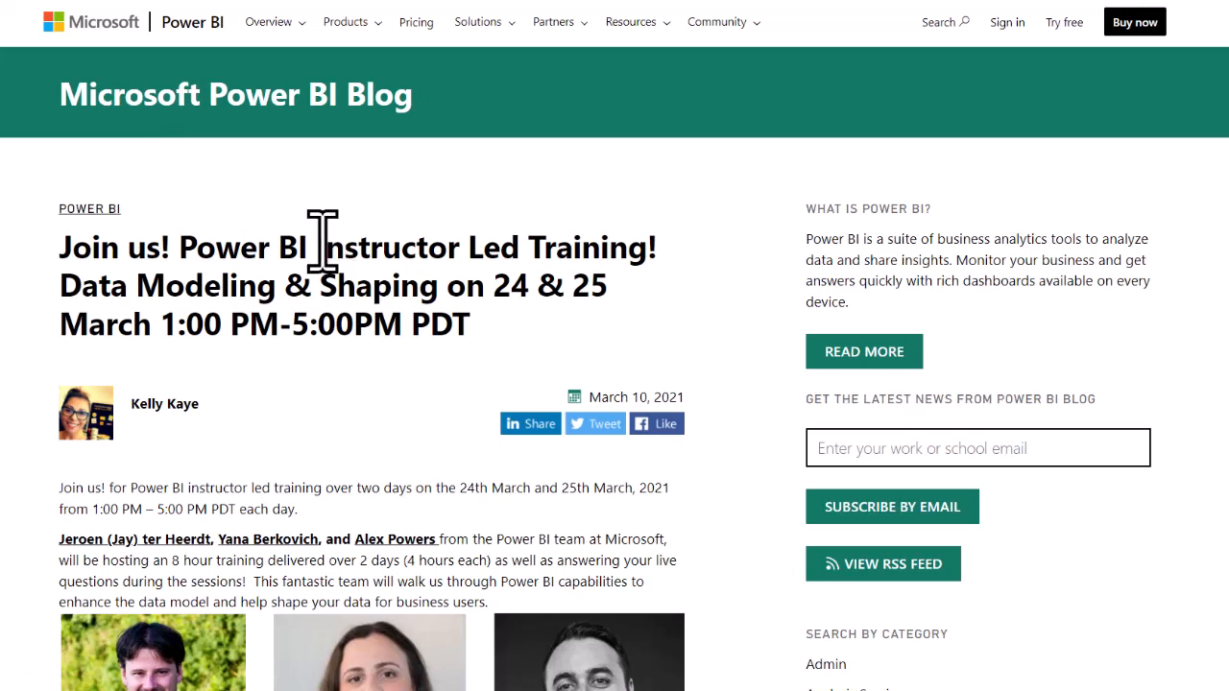
# Read through the blog post on the Data Modeling & Shaping training, including its schedule, prerequisites and course material downloads.
pyautogui.scroll(-5, 322, 240)
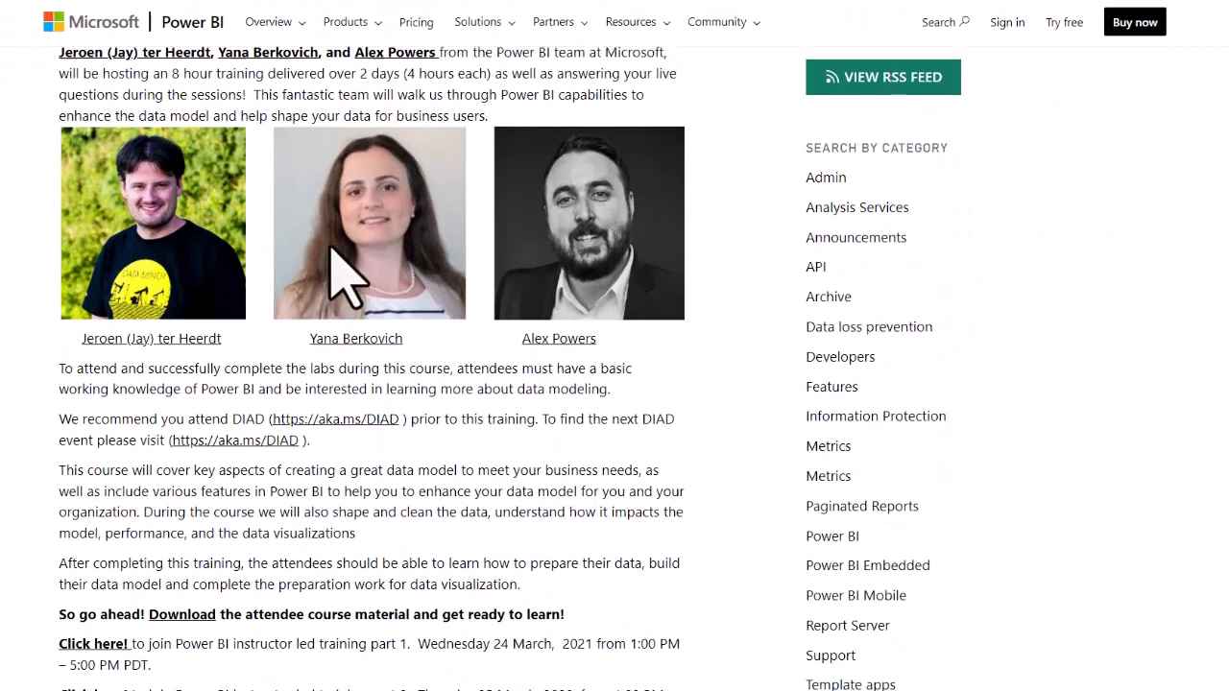
pyautogui.scroll(5, 327, 245)
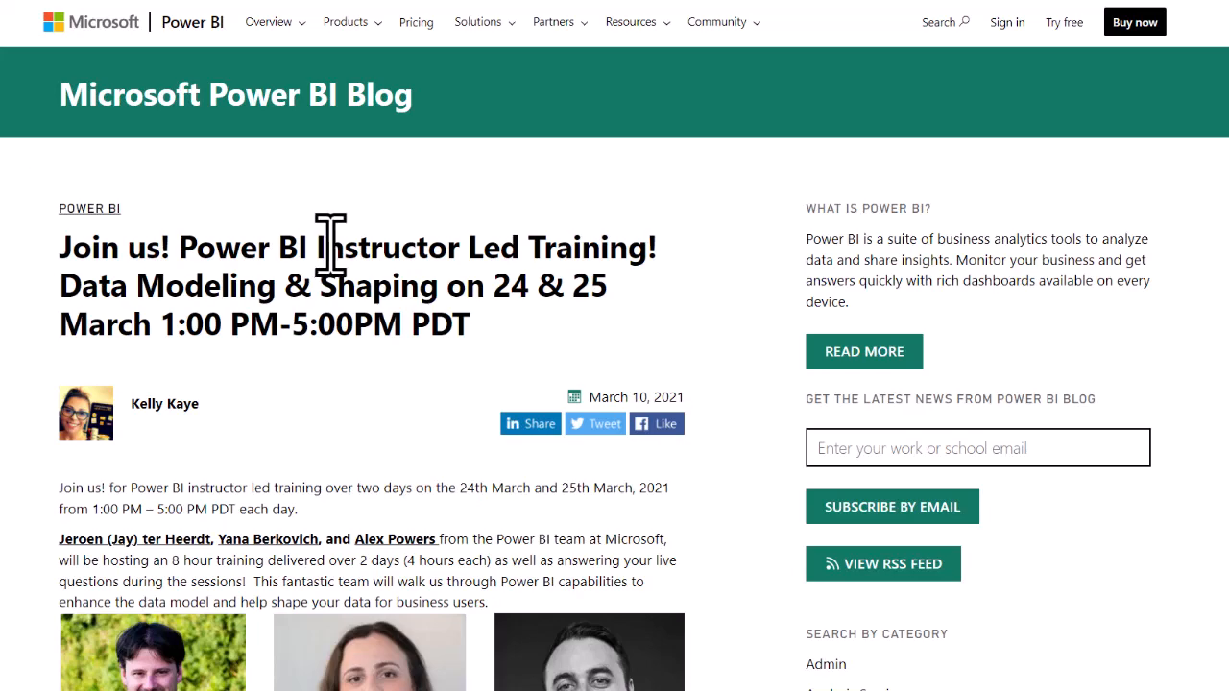
pyautogui.scroll(-8, 331, 245)
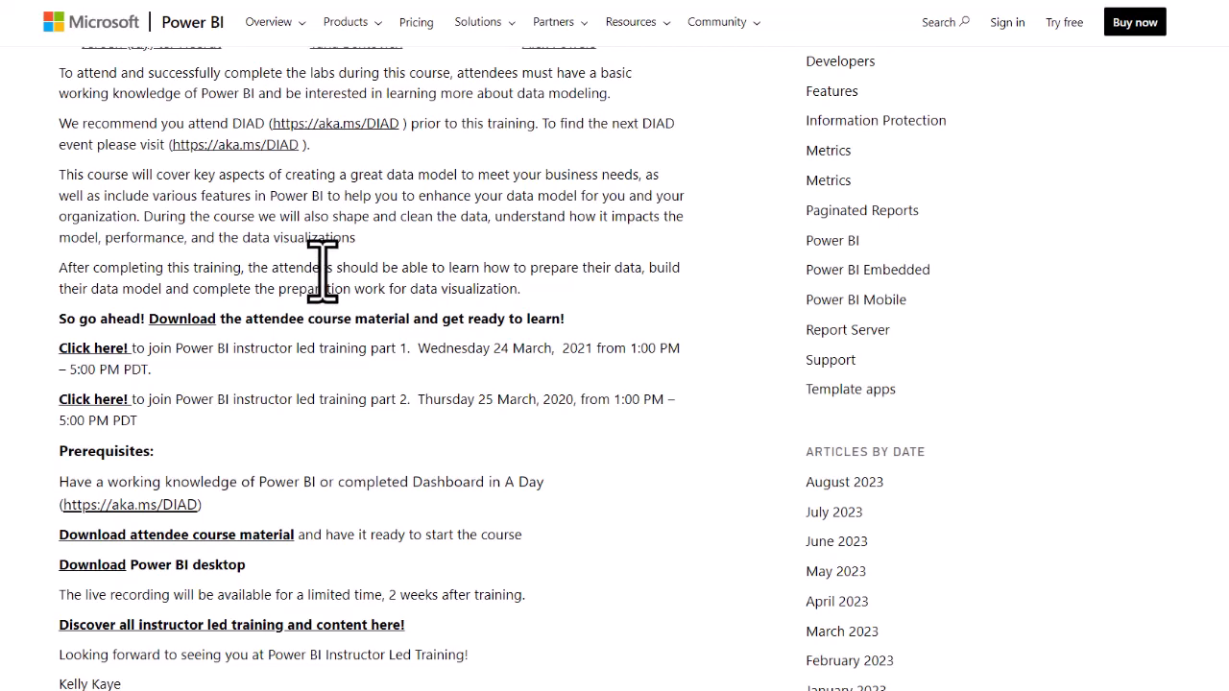
pyautogui.scroll(6, 381, 308)
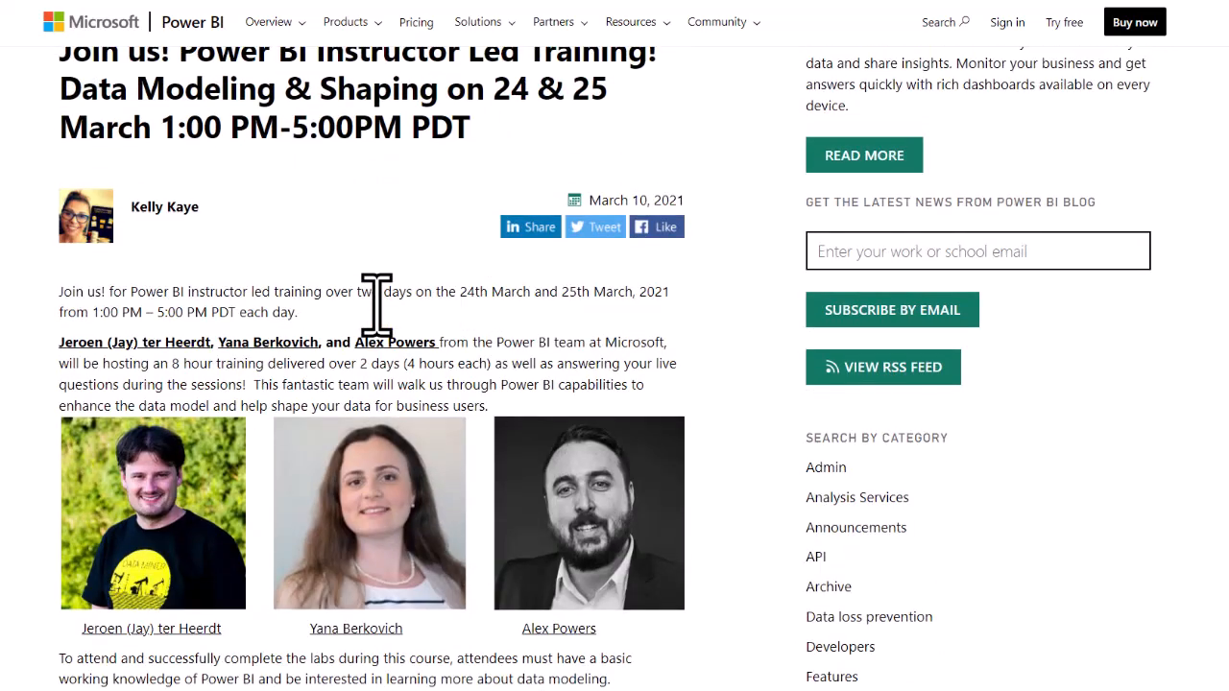
pyautogui.scroll(-8, 377, 306)
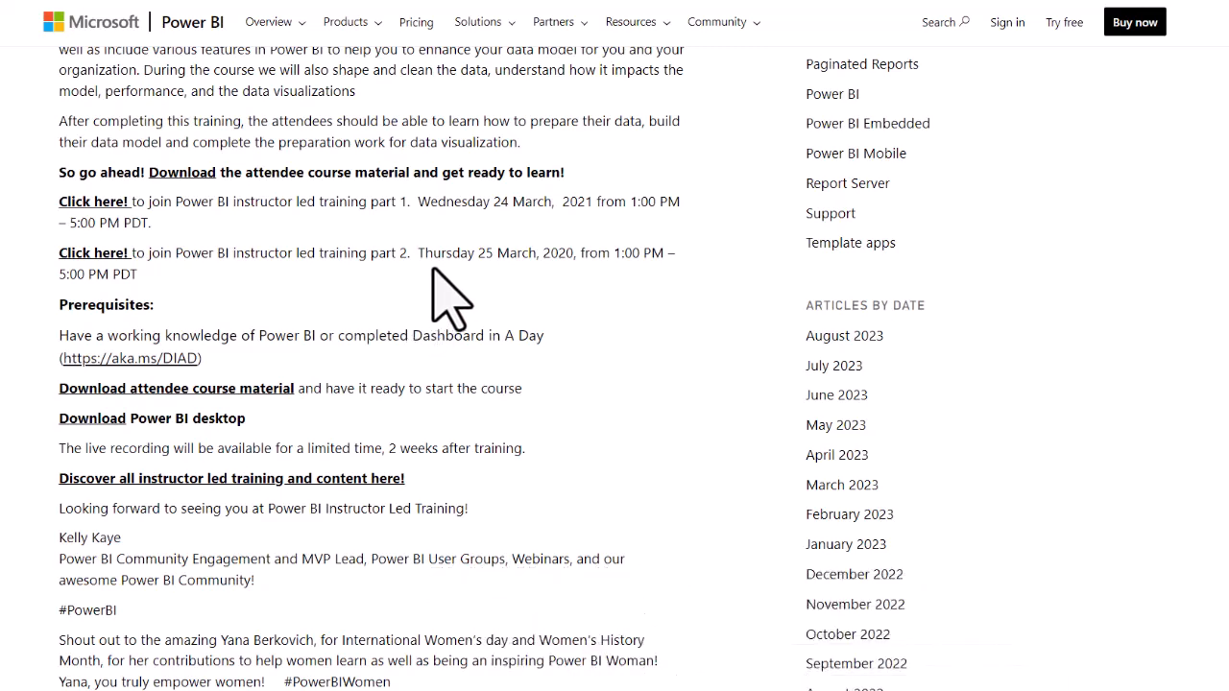
pyautogui.scroll(10, 447, 298)
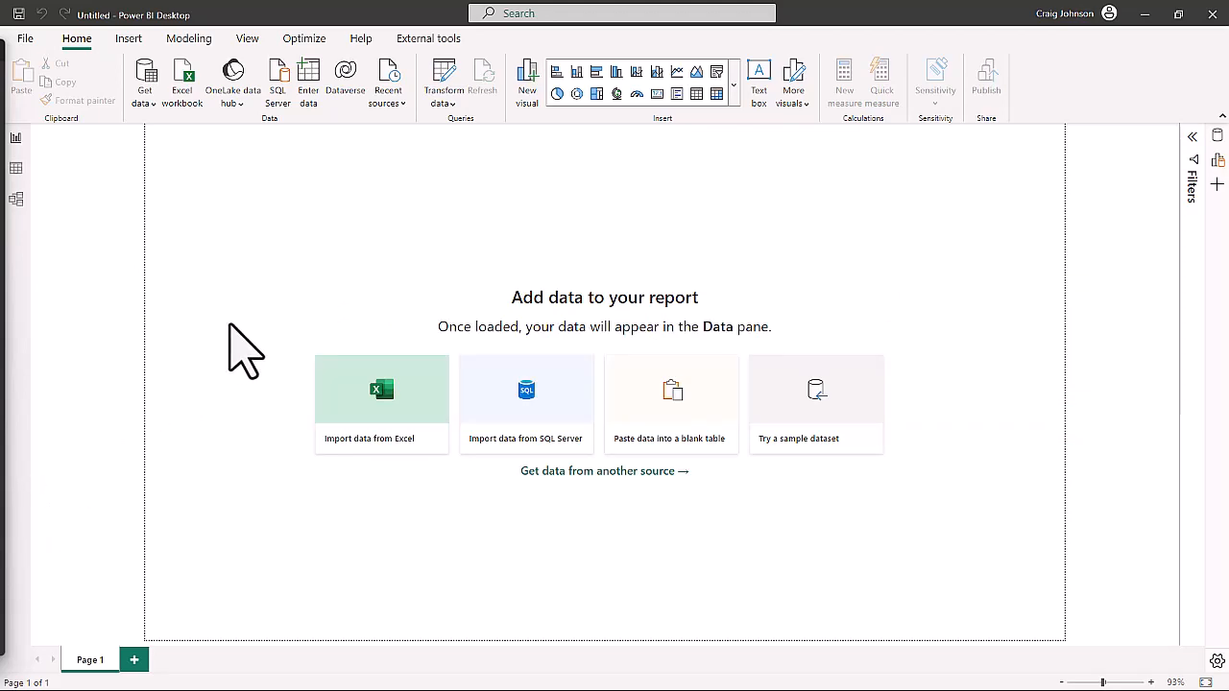
# In Power BI Desktop, import the Excel workbook VanArsdel_Actuals from the Data folder inside Data Modeling and Shaping.
pyautogui.click(183, 93)
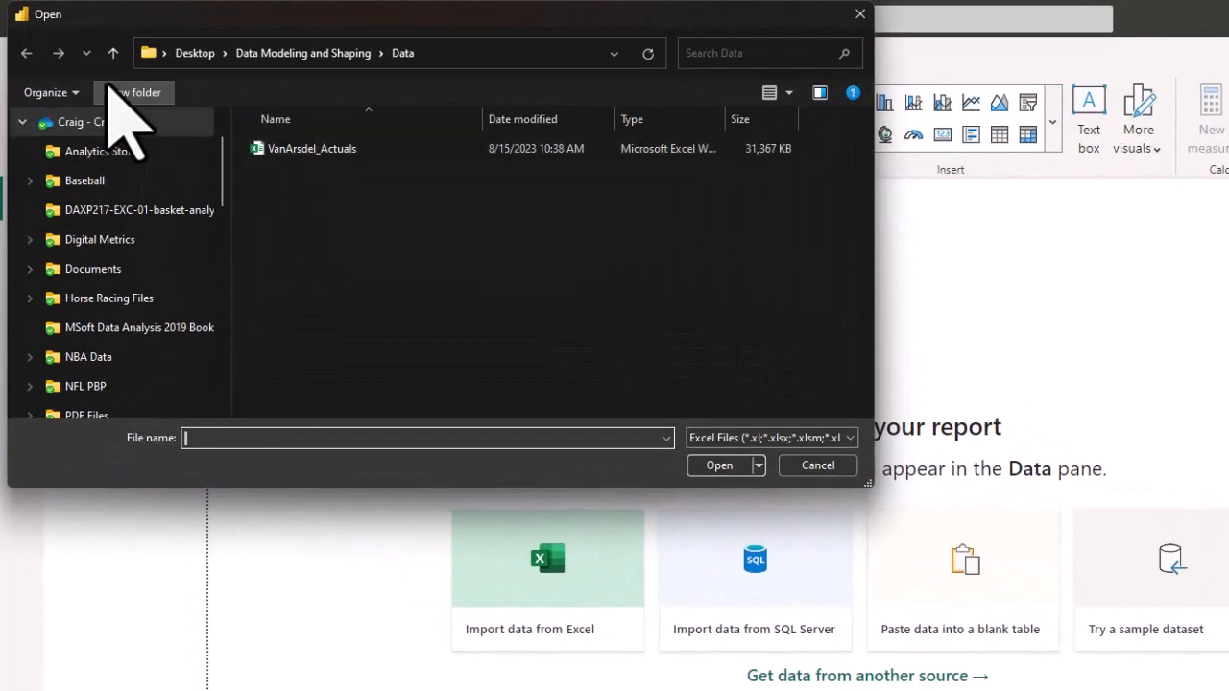
pyautogui.click(113, 53)
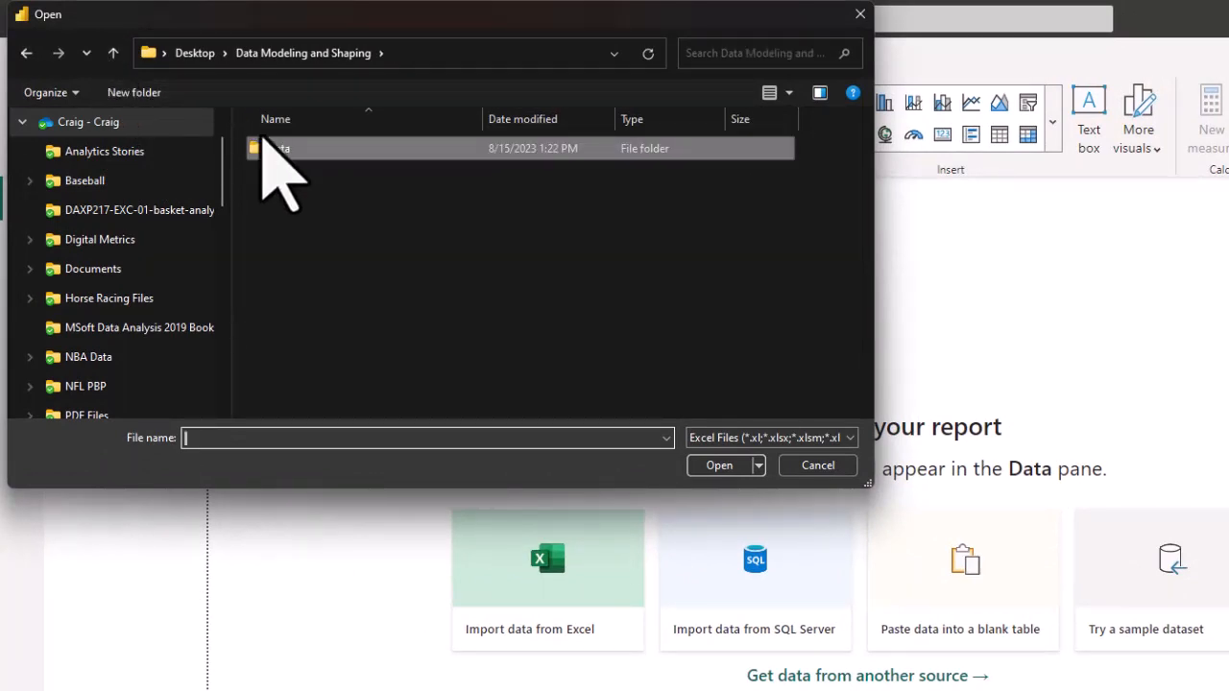
pyautogui.doubleClick(296, 152)
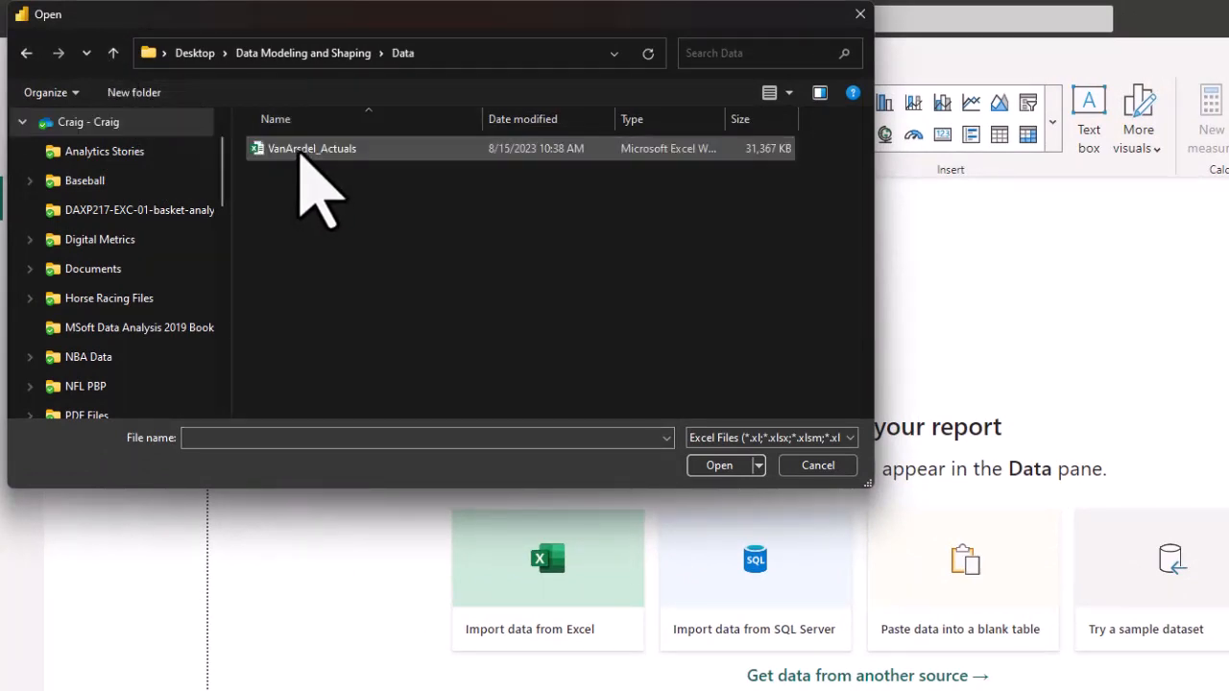
pyautogui.click(308, 156)
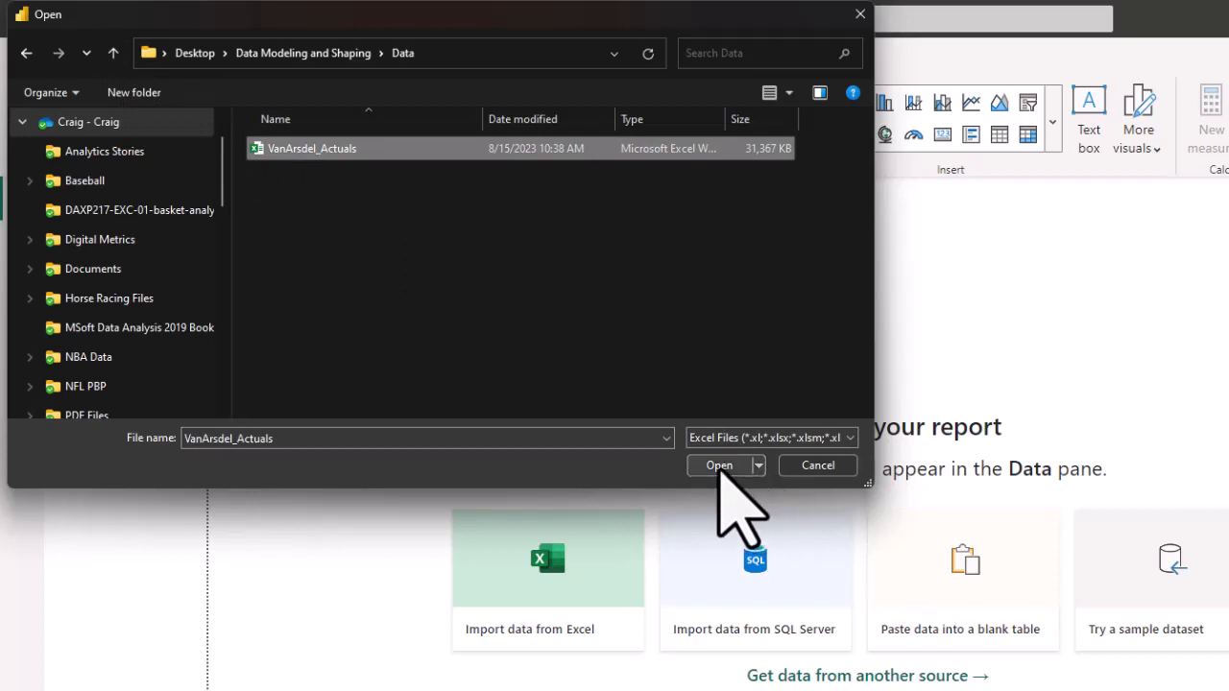
pyautogui.click(720, 468)
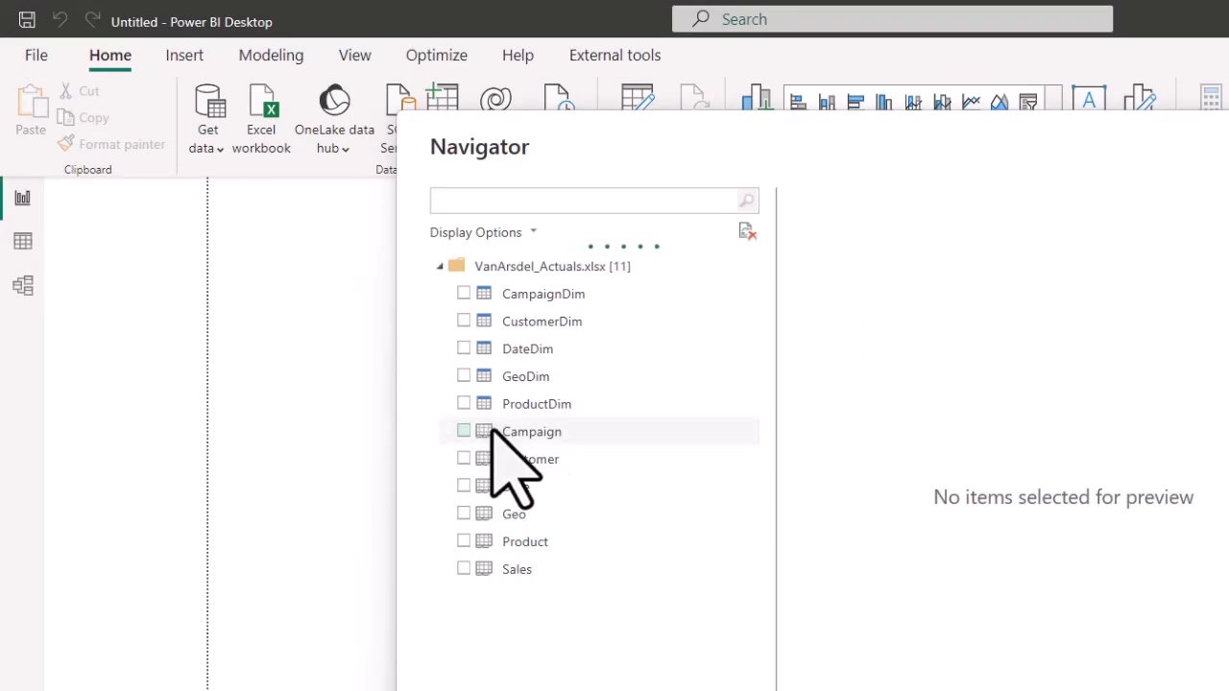
# Select the CampaignDim, DateDim, GeoDim, ProductDim and Sales tables and open them for transformation in a maximized Power Query Editor.
pyautogui.click(464, 294)
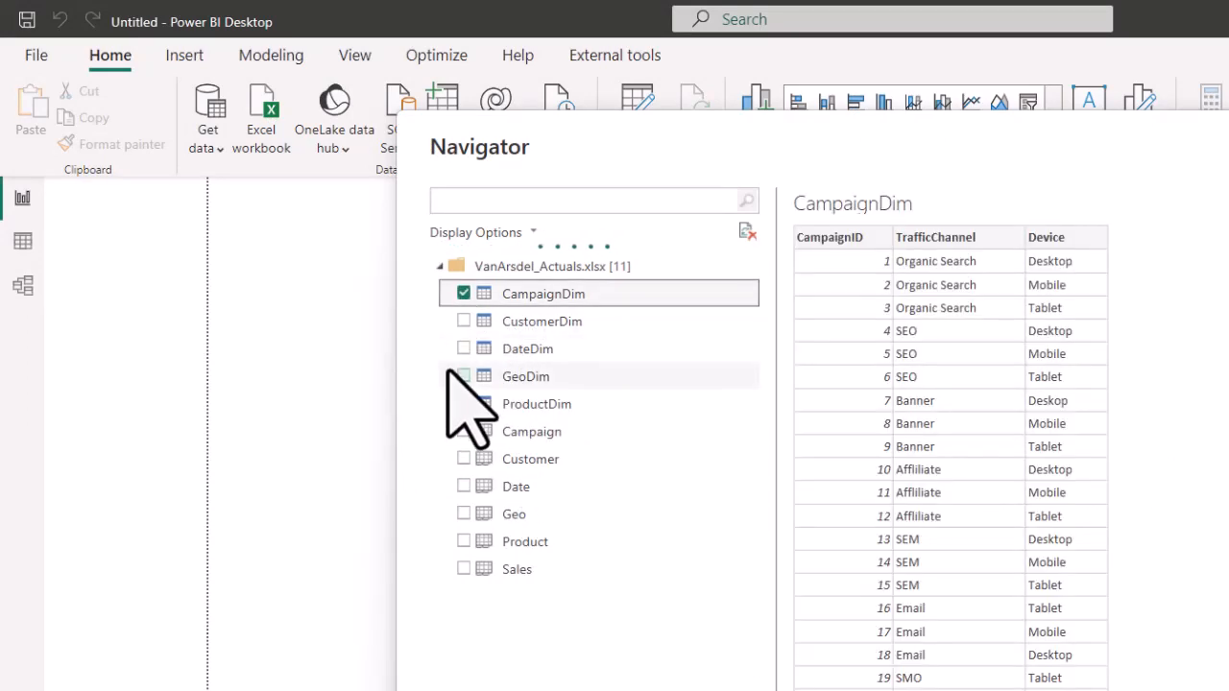
pyautogui.click(463, 349)
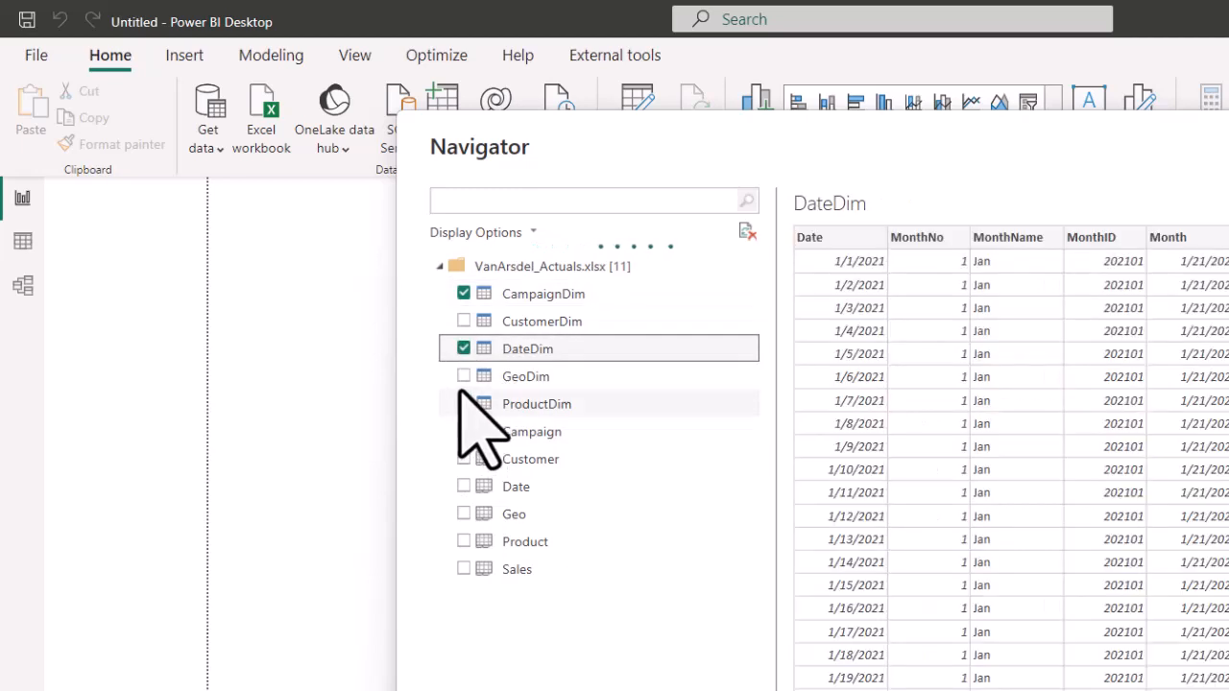
pyautogui.click(464, 376)
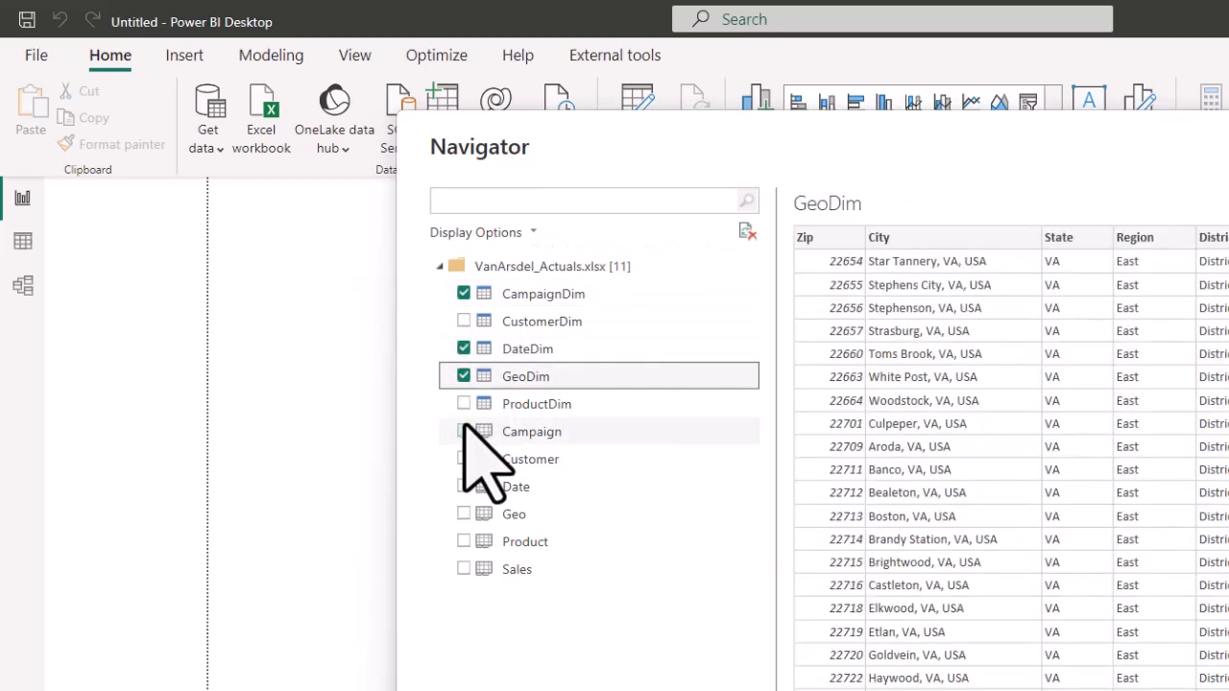
pyautogui.click(464, 404)
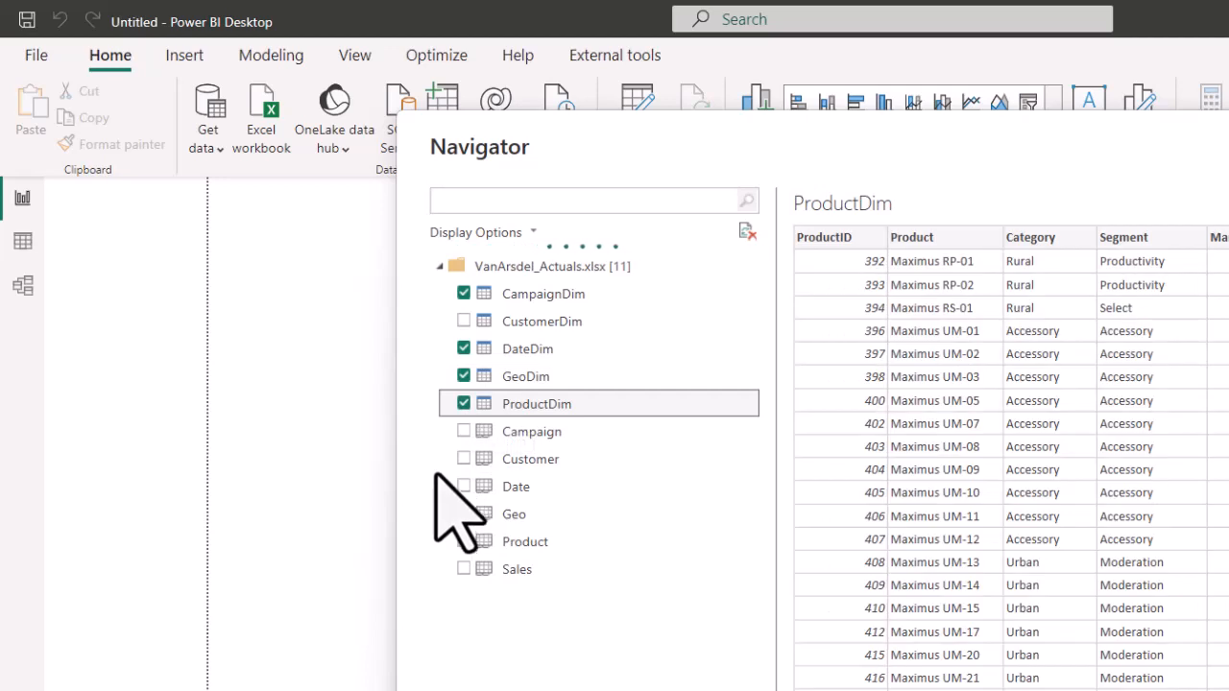
pyautogui.click(463, 569)
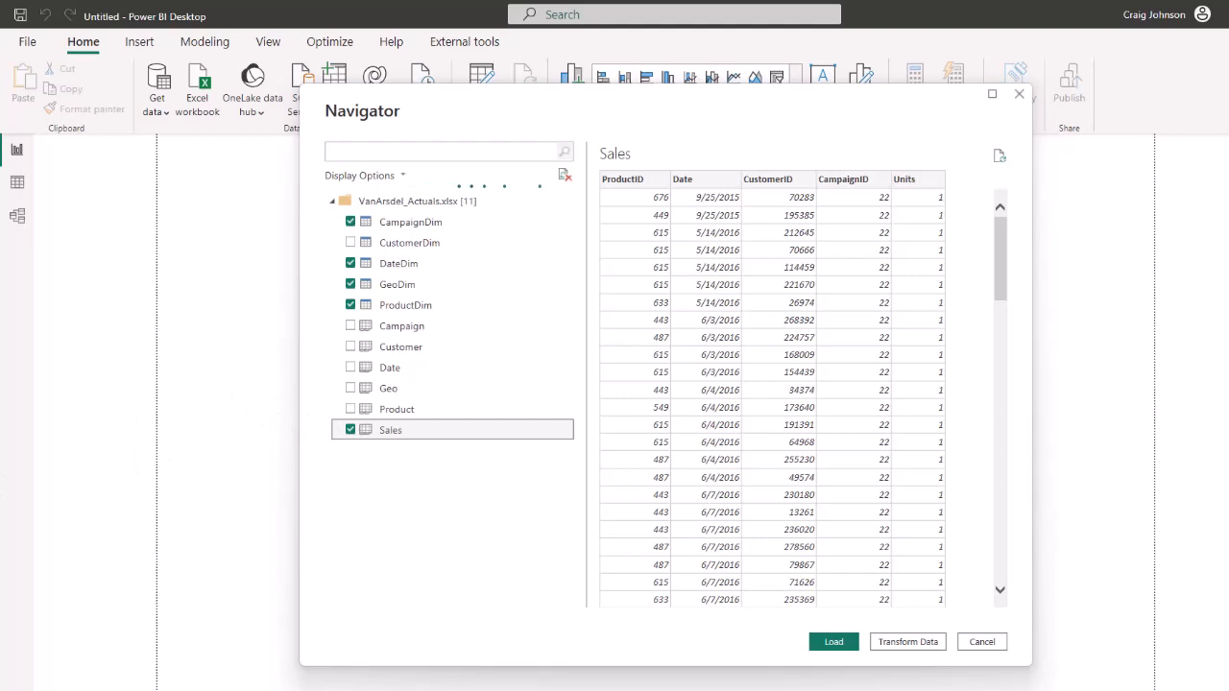
pyautogui.click(908, 642)
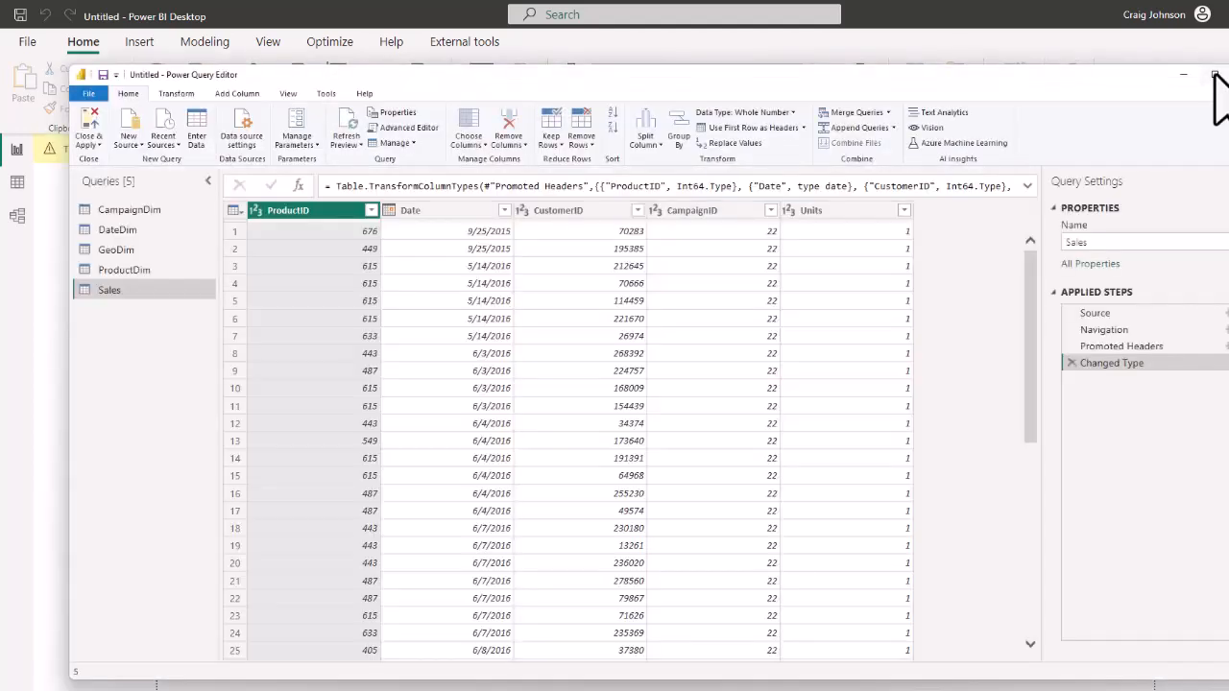
pyautogui.click(1214, 75)
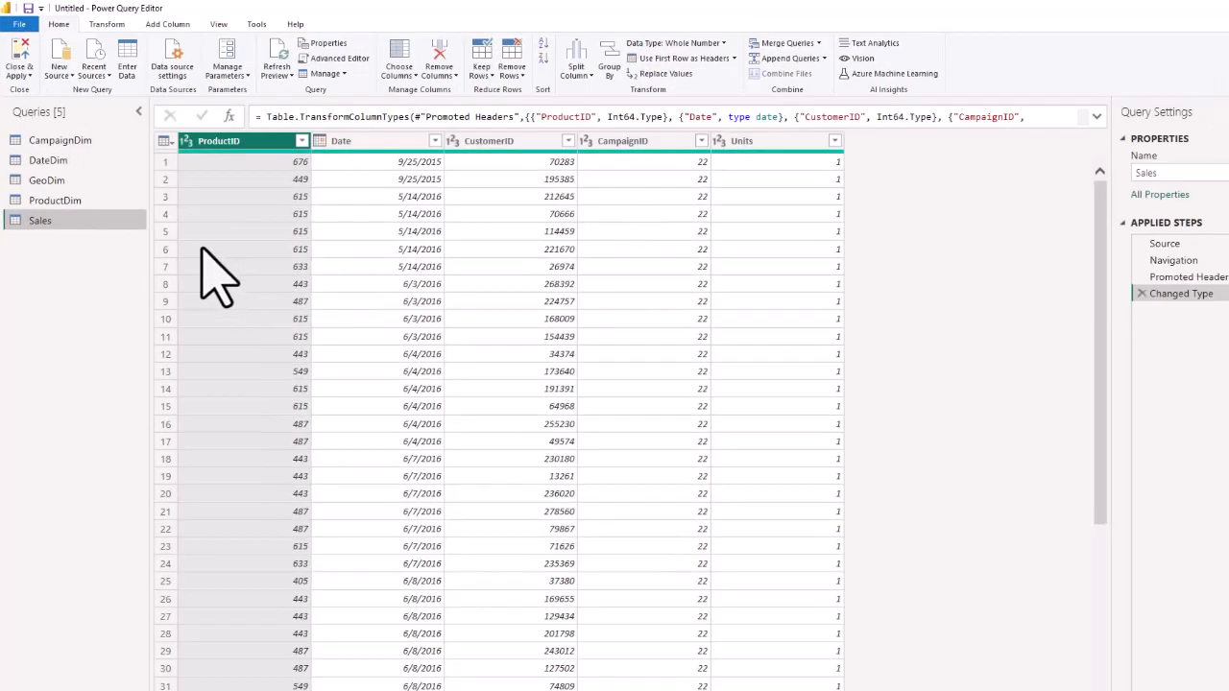
# Change the Zip column of the GeoDim query to the Text data type, replacing the current type conversion.
pyautogui.click(43, 183)
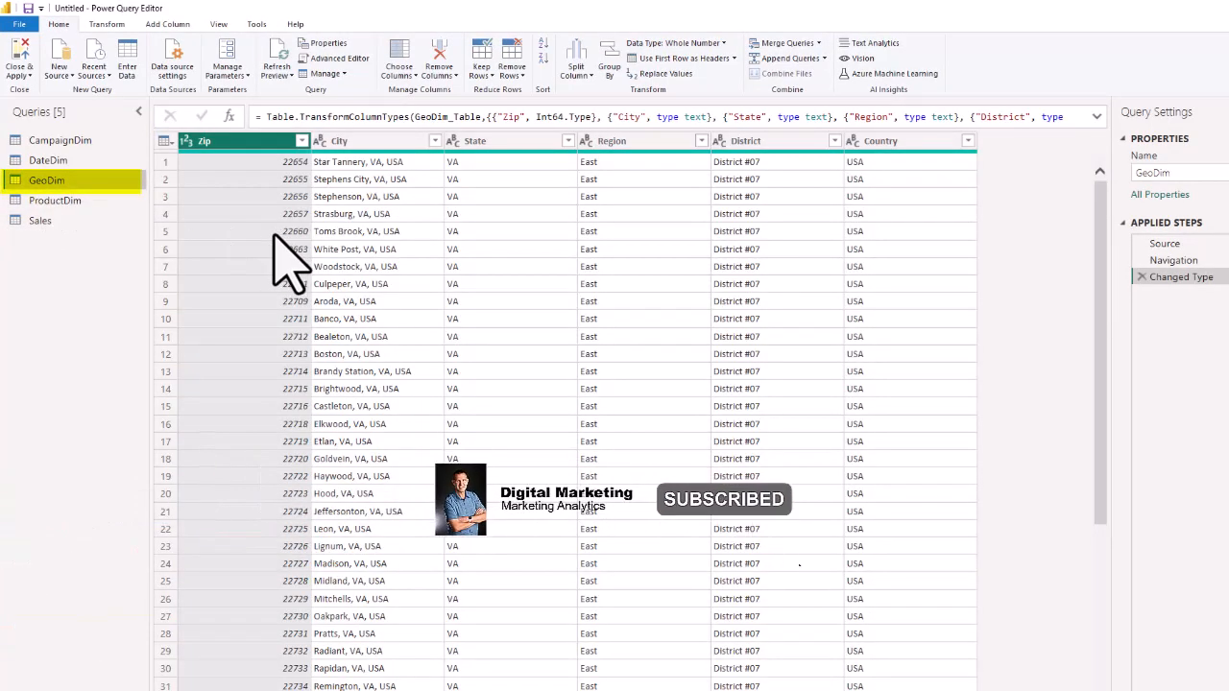
pyautogui.click(185, 140)
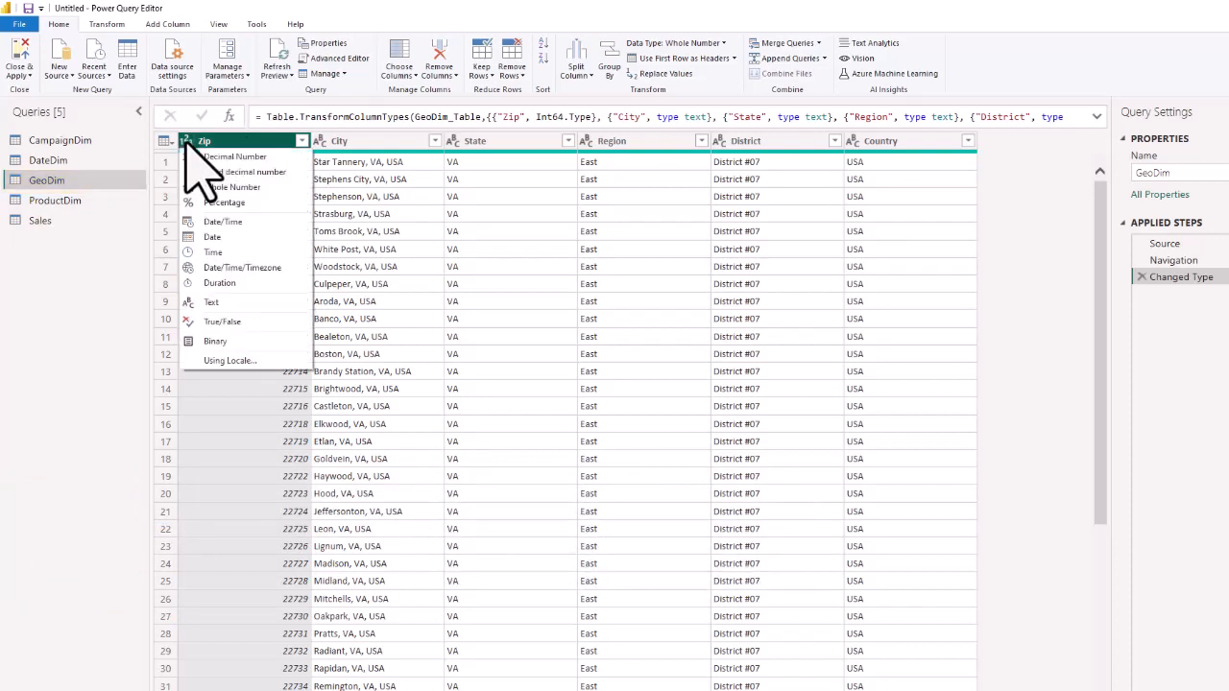
pyautogui.click(208, 301)
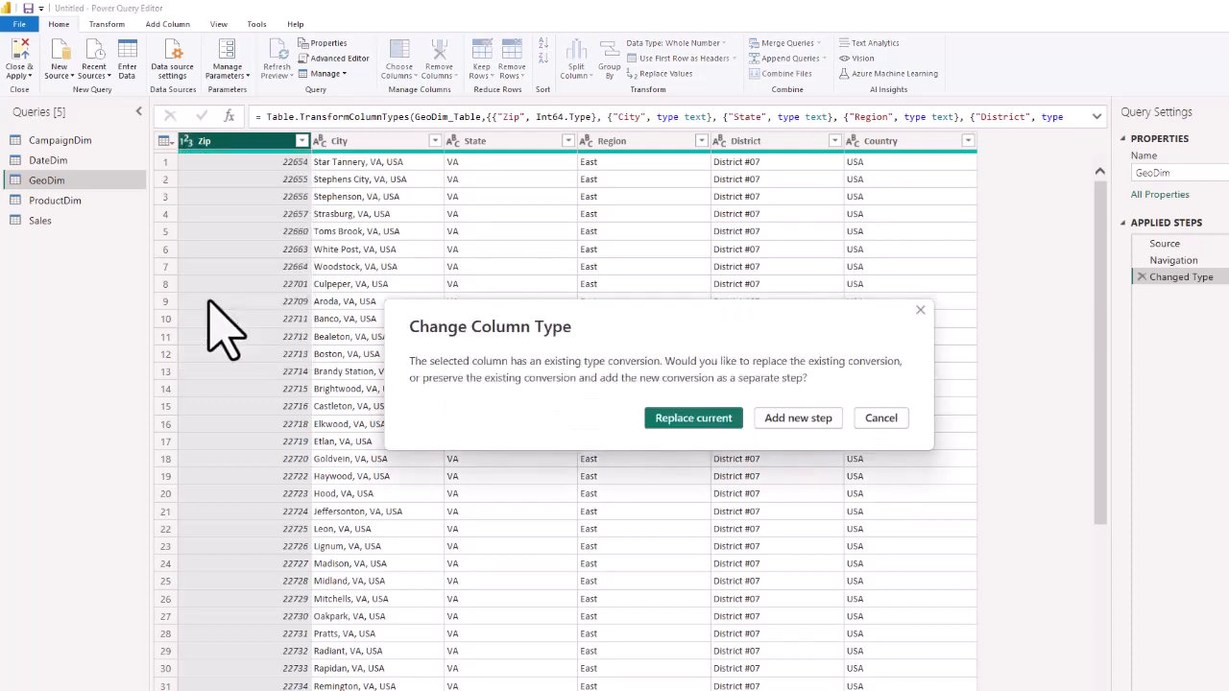
pyautogui.click(693, 419)
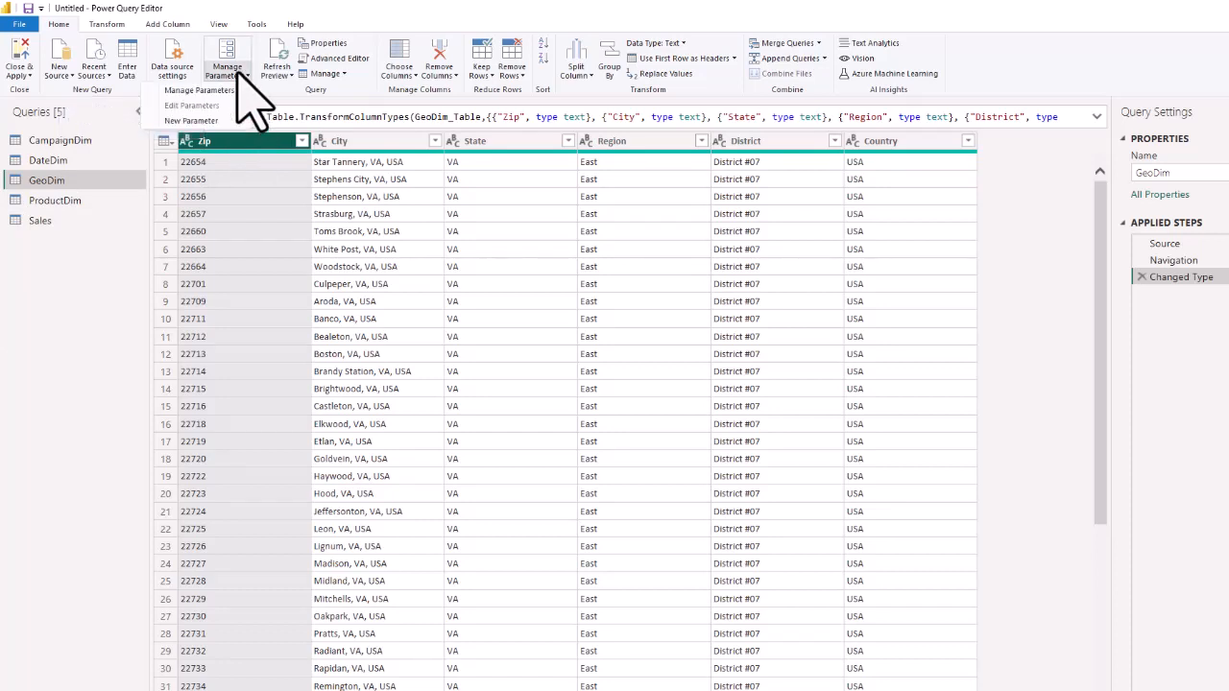
# Create a Text parameter named Path with the full path of the desktop folder Data Modeling and Shaping\Data as its current value.
pyautogui.click(236, 77)
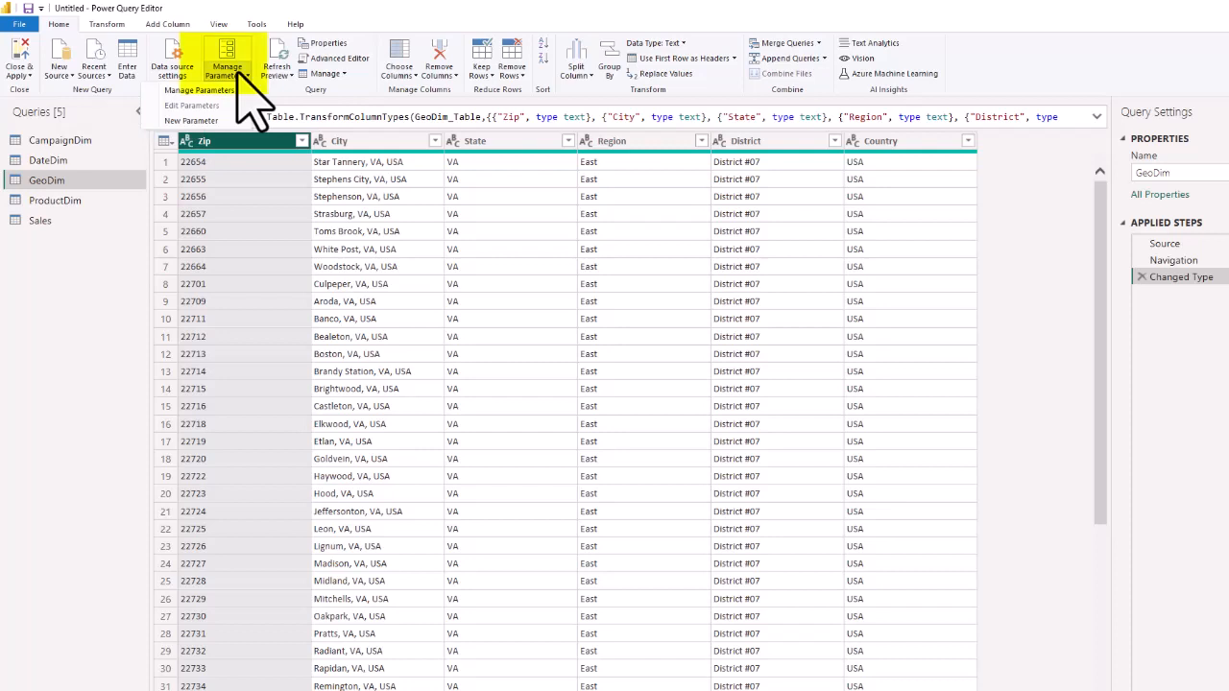
pyautogui.click(193, 120)
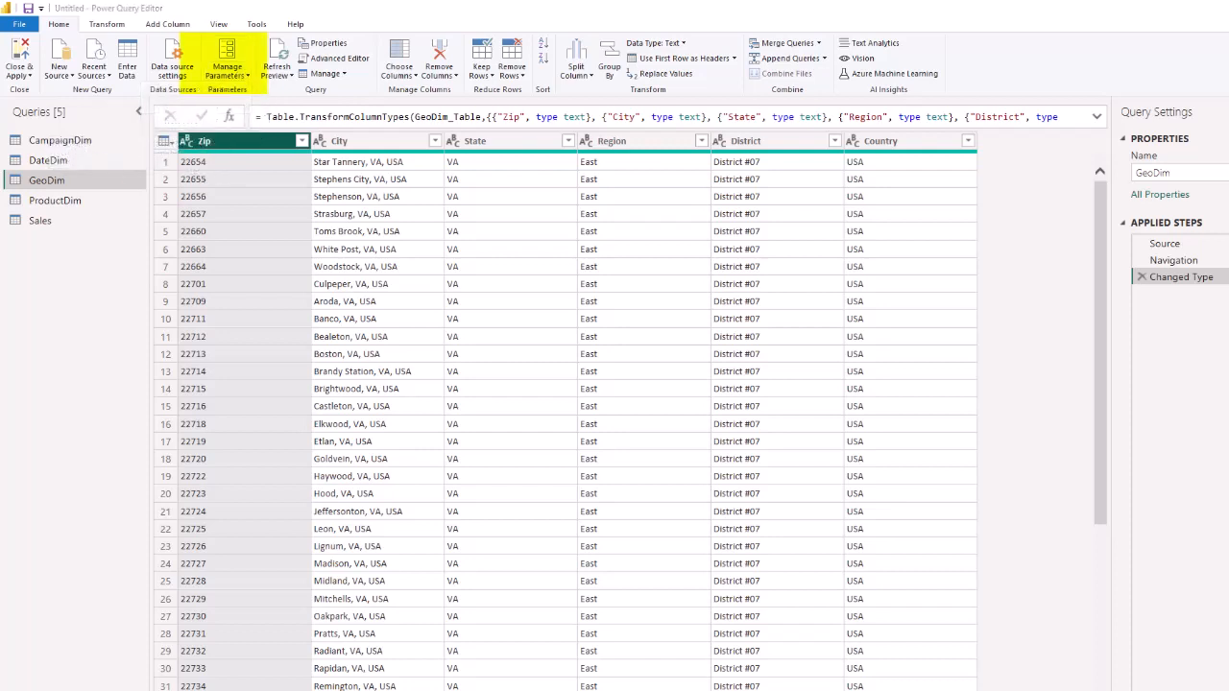
pyautogui.doubleClick(719, 181)
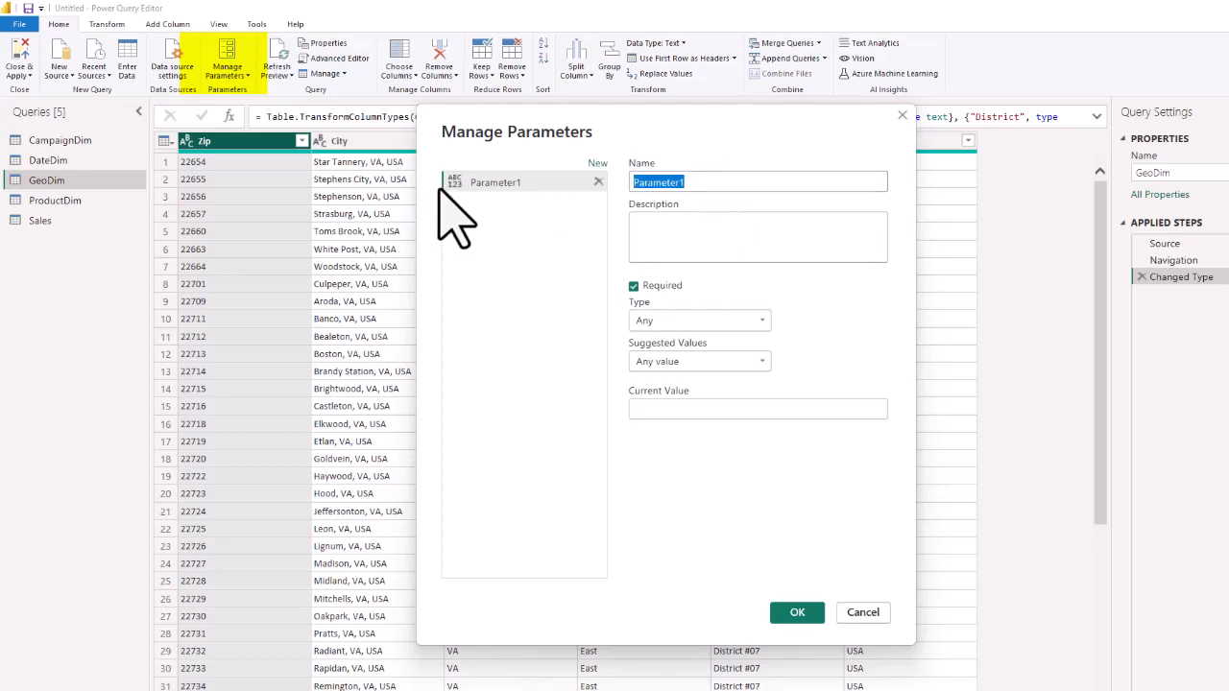
pyautogui.write('Path')
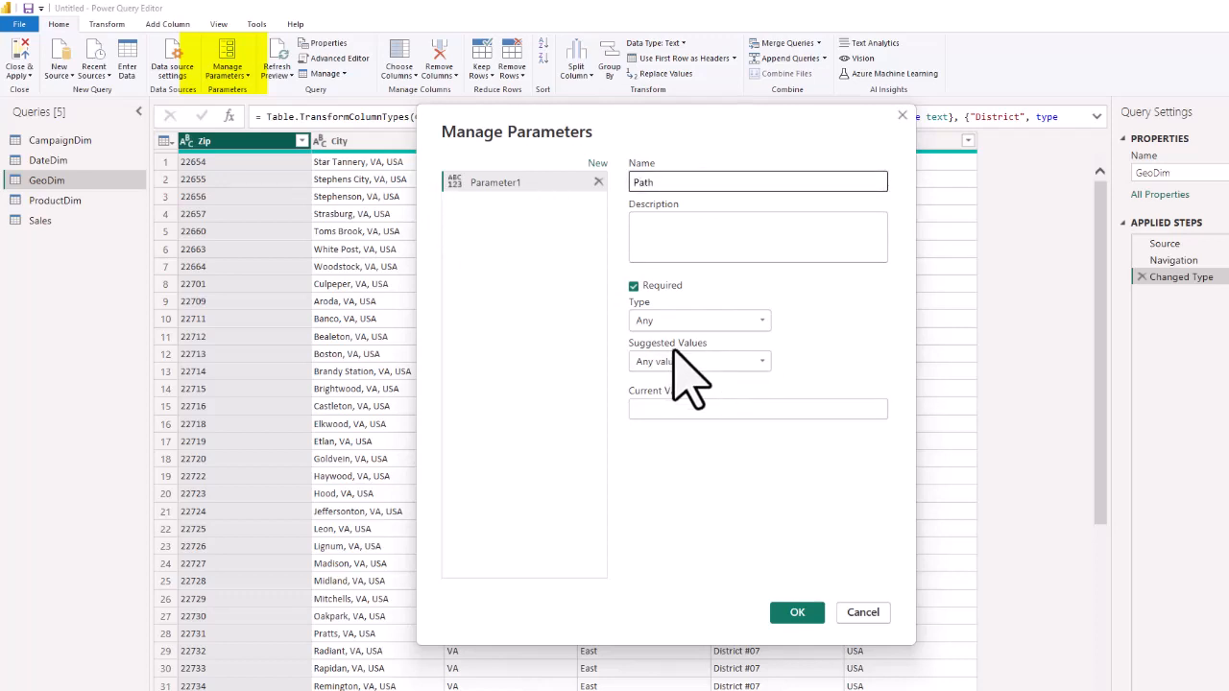
pyautogui.click(698, 320)
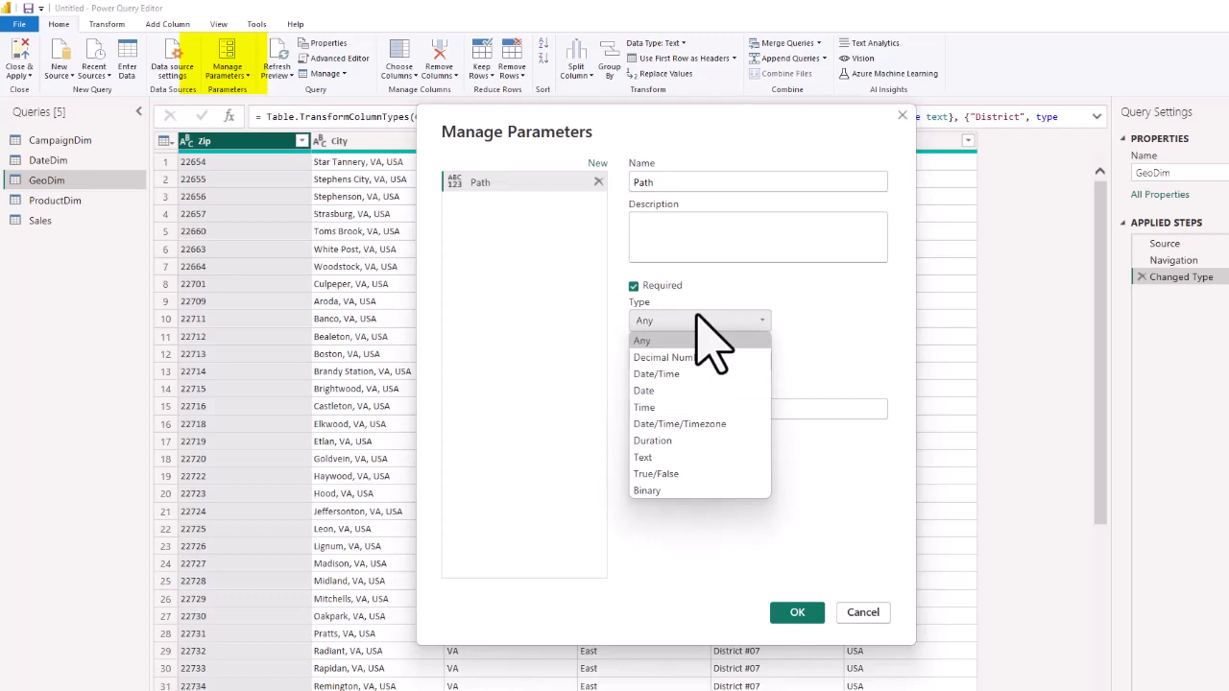
pyautogui.click(643, 458)
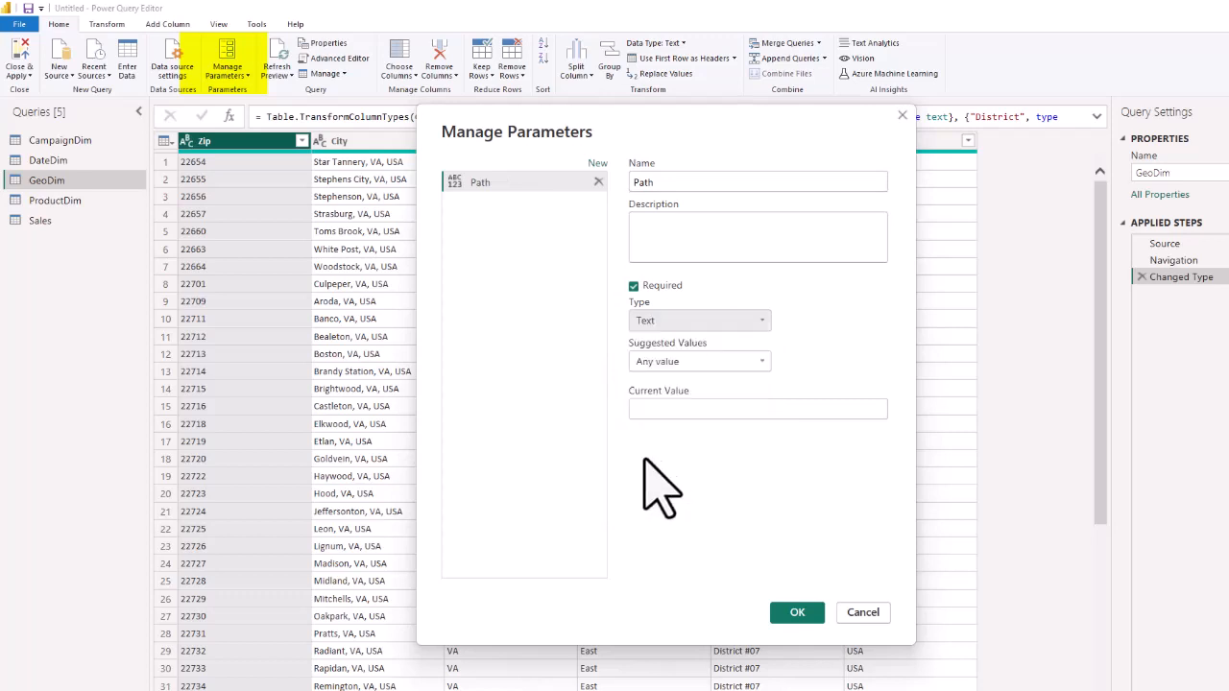
pyautogui.click(653, 409)
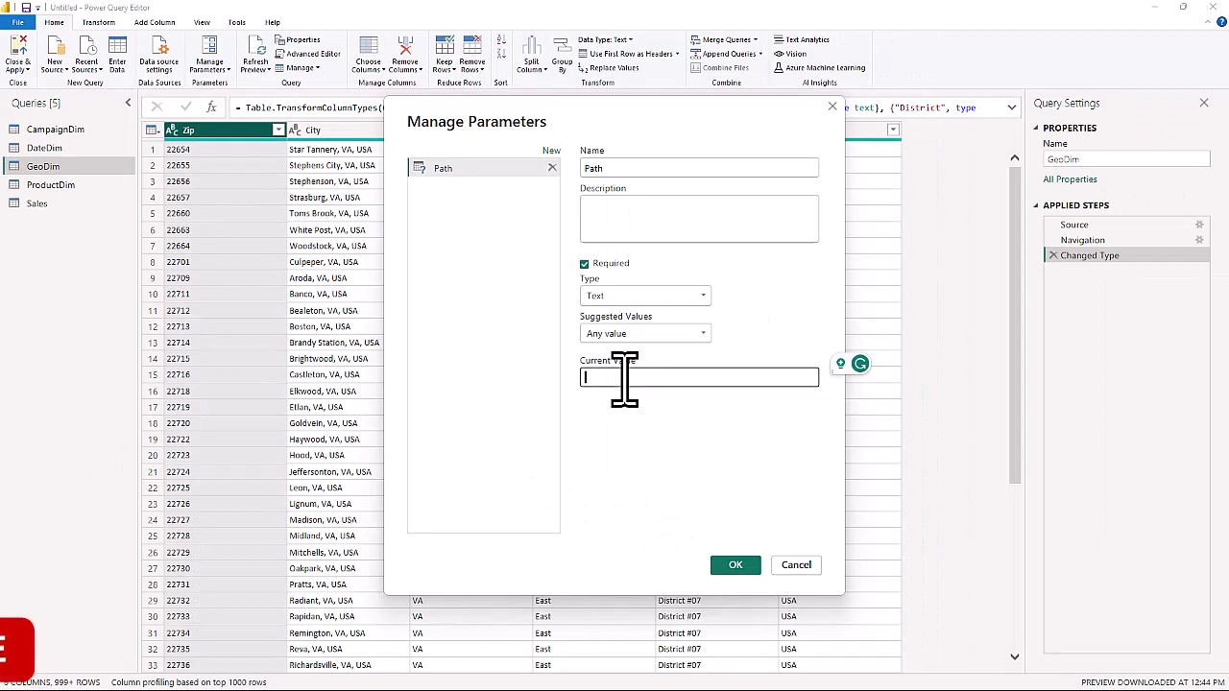
pyautogui.hotkey('ctrl', 'v')
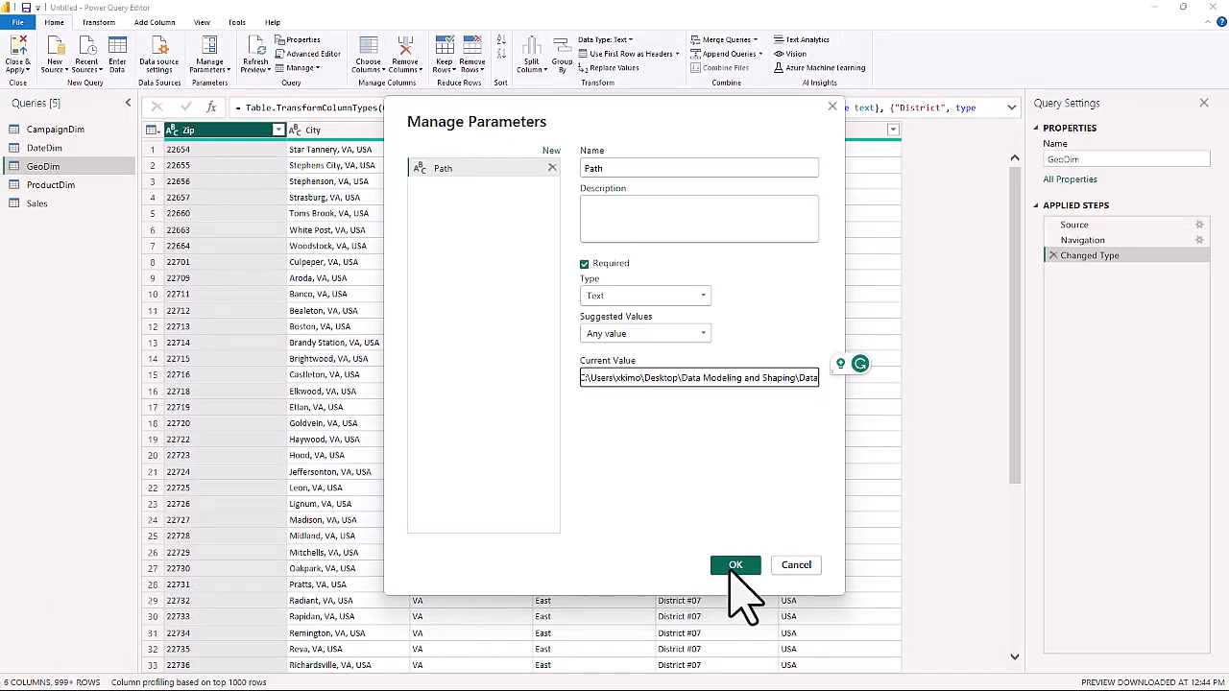
pyautogui.click(732, 570)
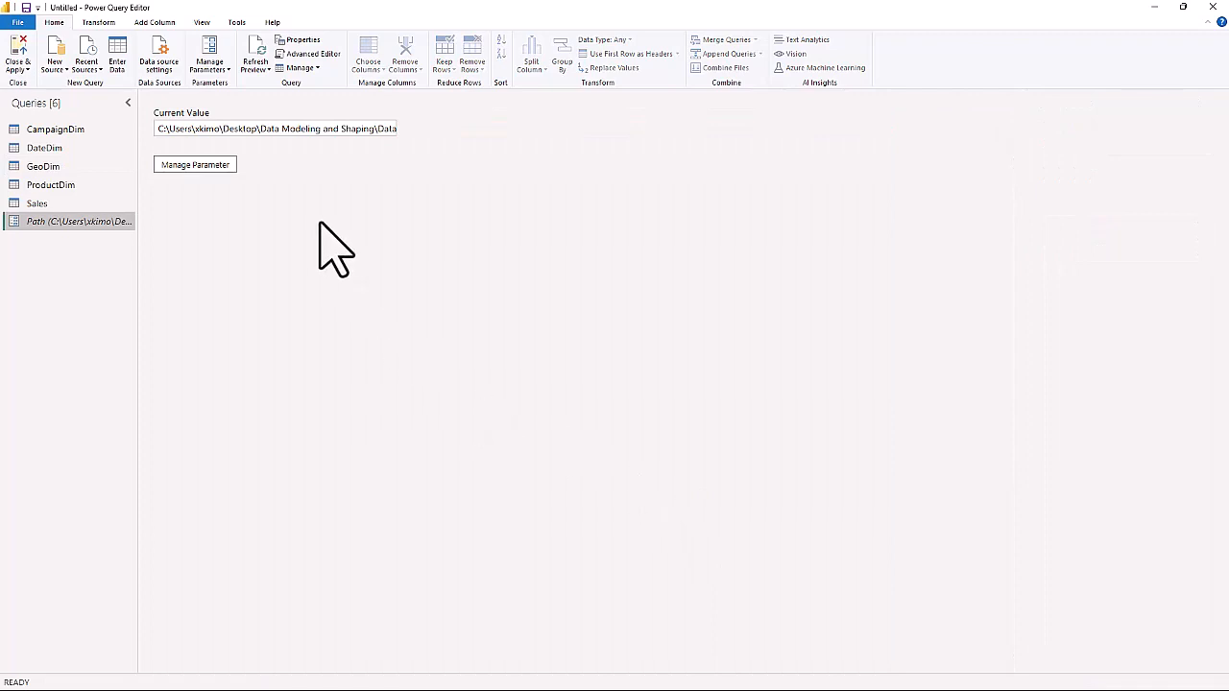
# Create a new Text parameter named Actuals_File with VanArsdel_Actualsxlsx as its current value.
pyautogui.click(221, 67)
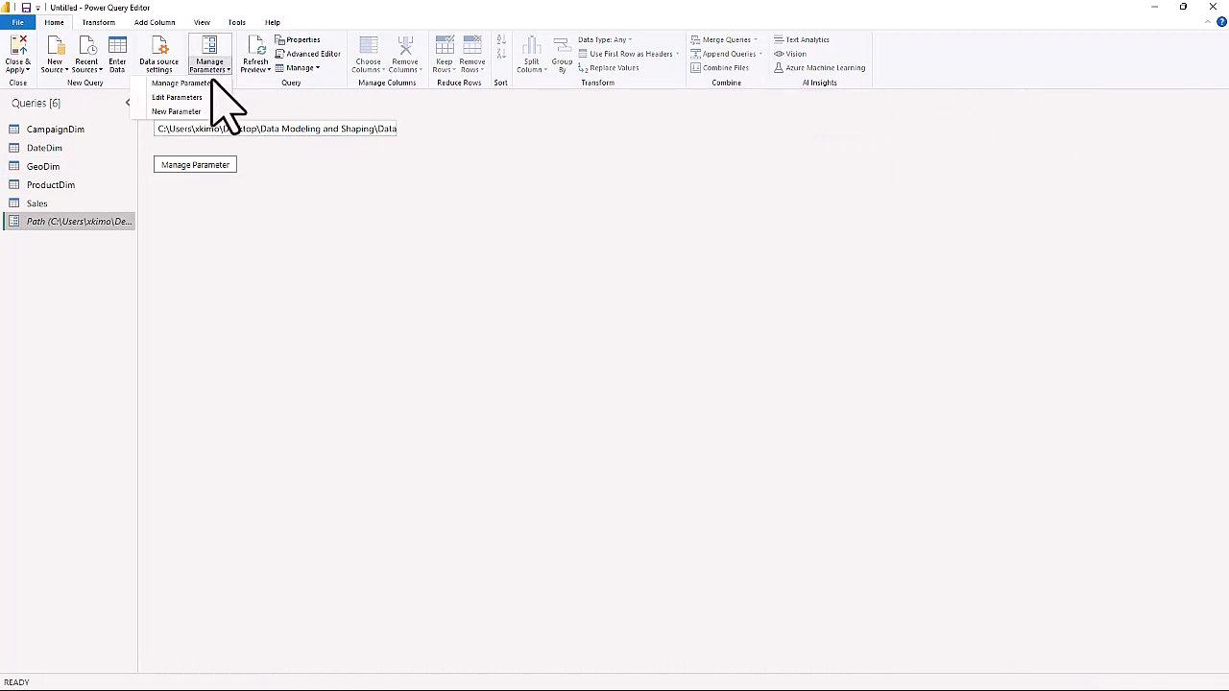
pyautogui.click(173, 112)
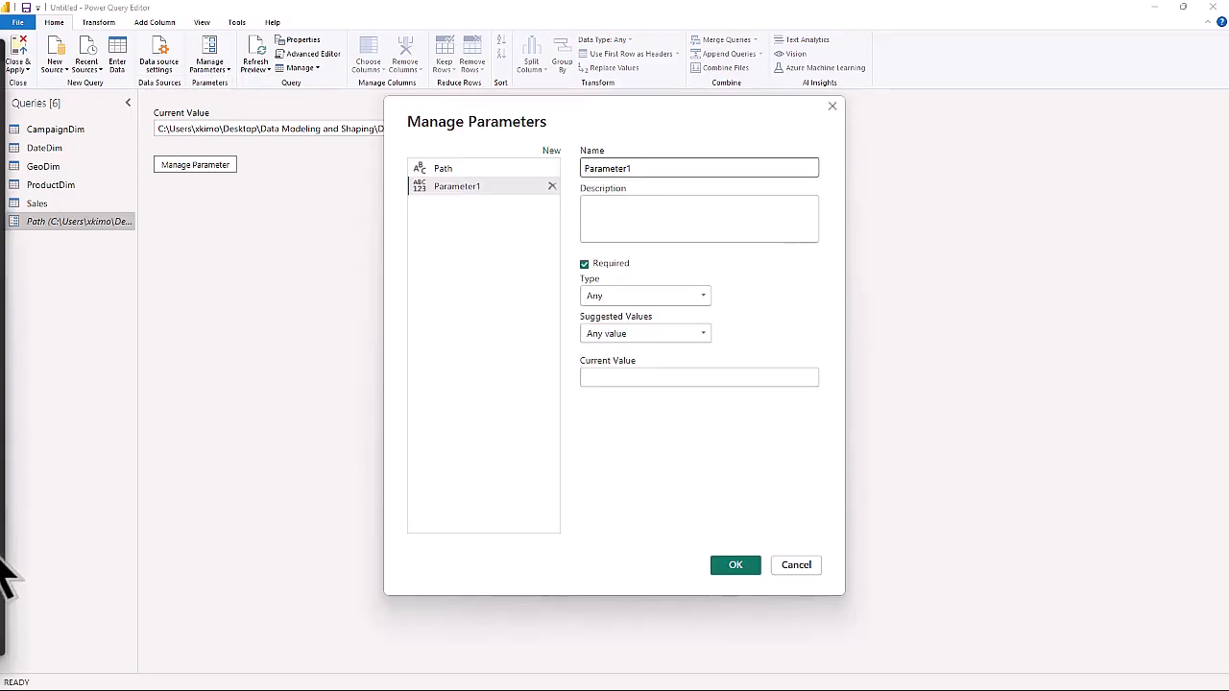
pyautogui.doubleClick(681, 169)
pyautogui.write('Actuals')
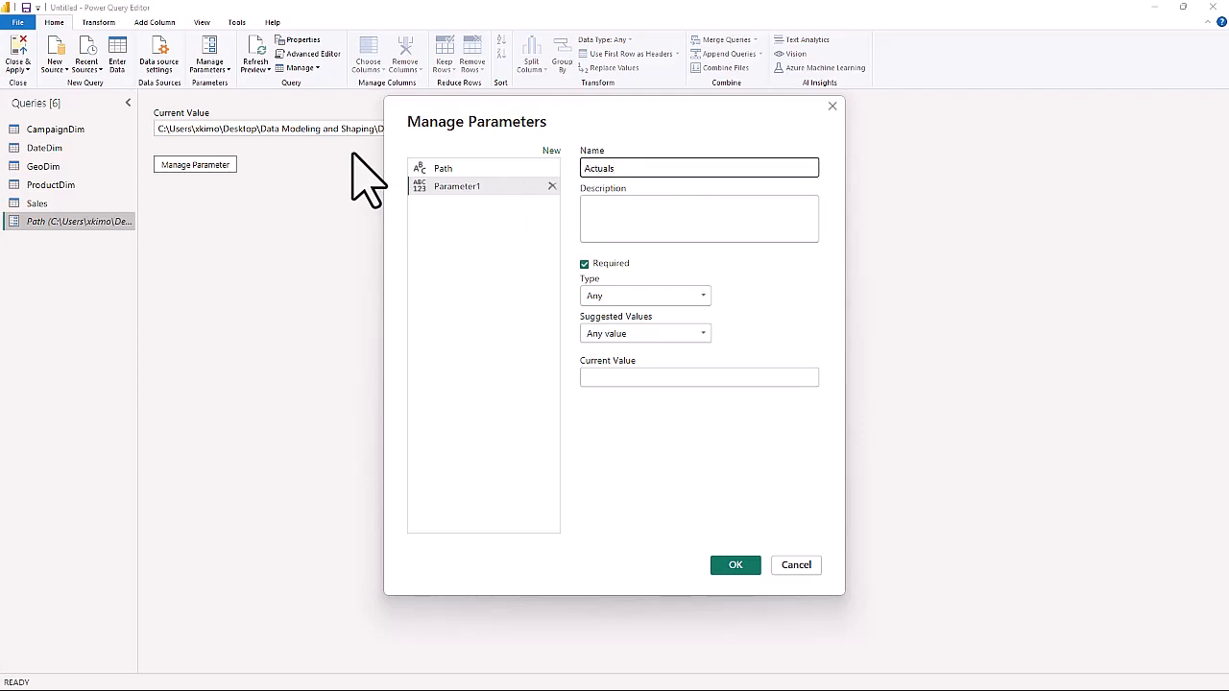
pyautogui.write('_File')
pyautogui.click(661, 298)
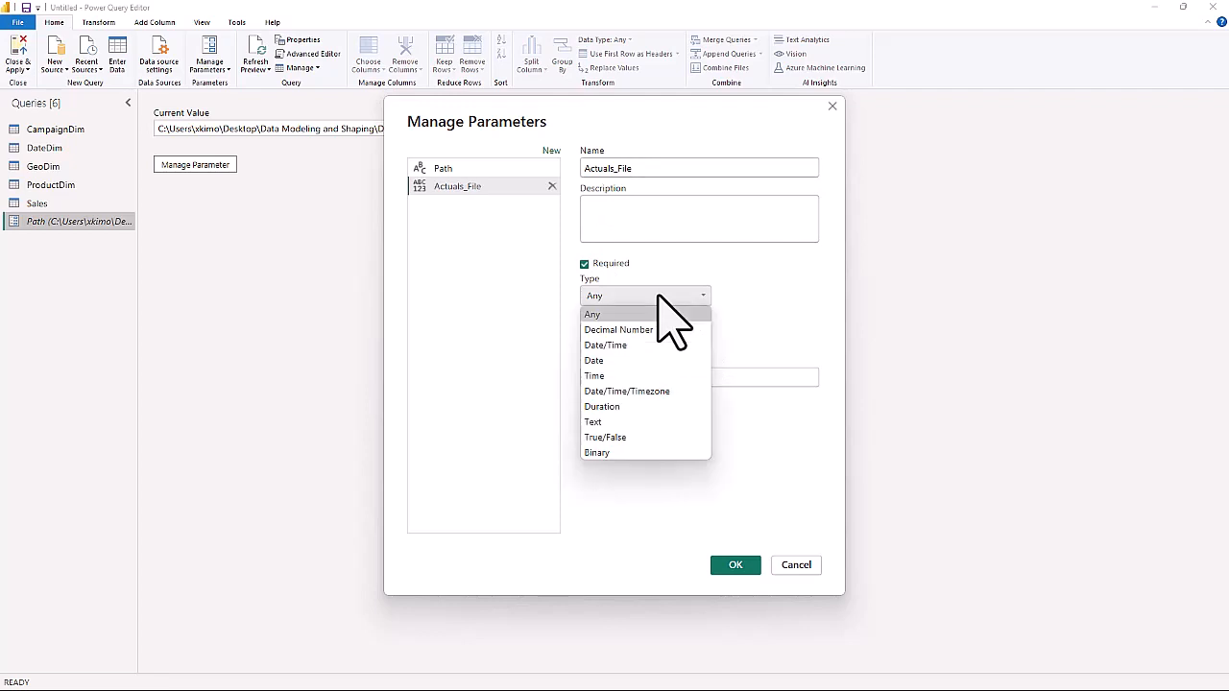
pyautogui.click(597, 423)
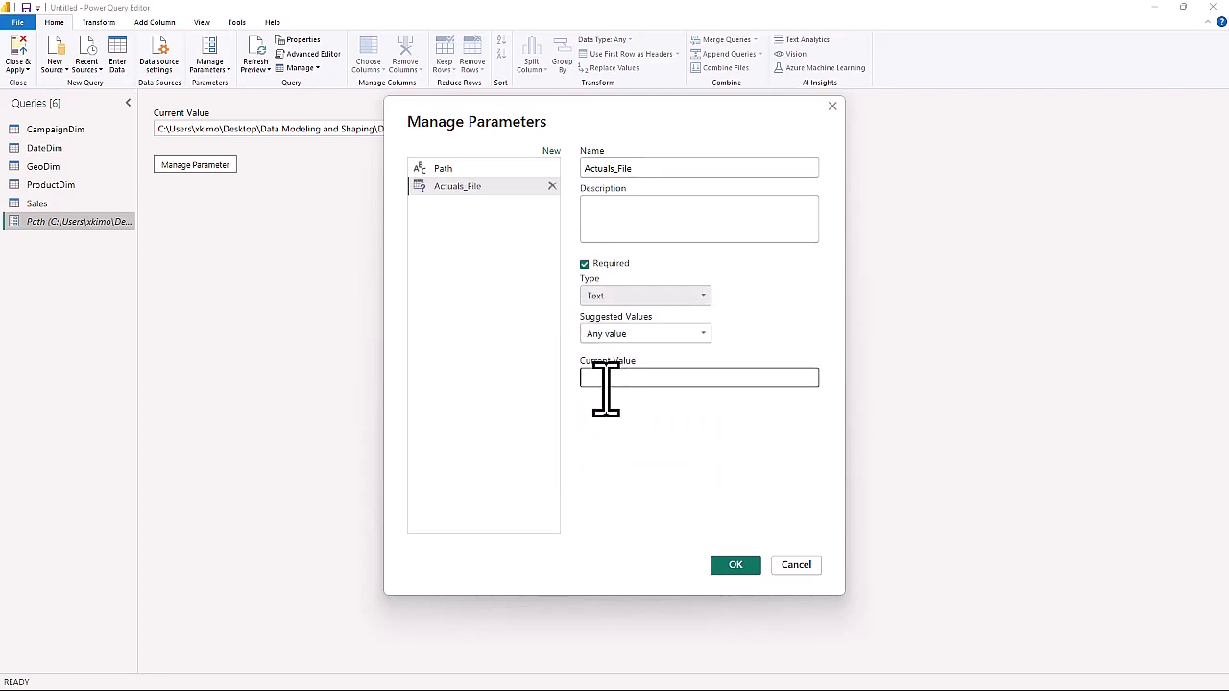
pyautogui.click(608, 382)
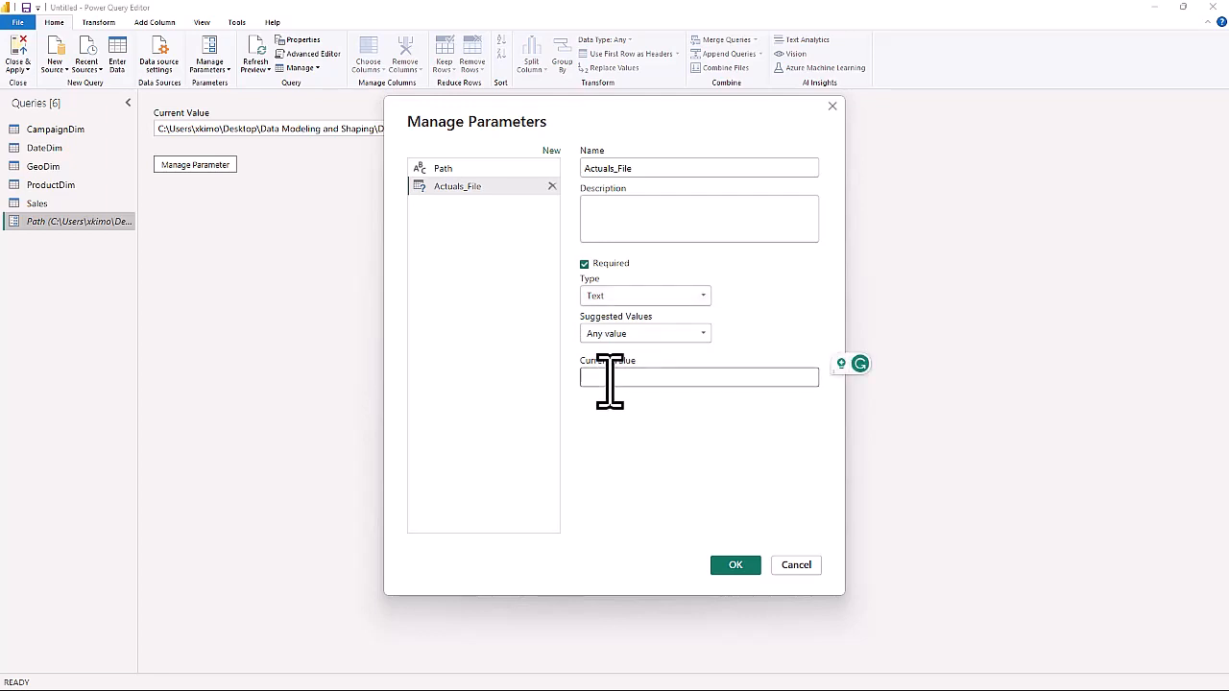
pyautogui.write('VanA')
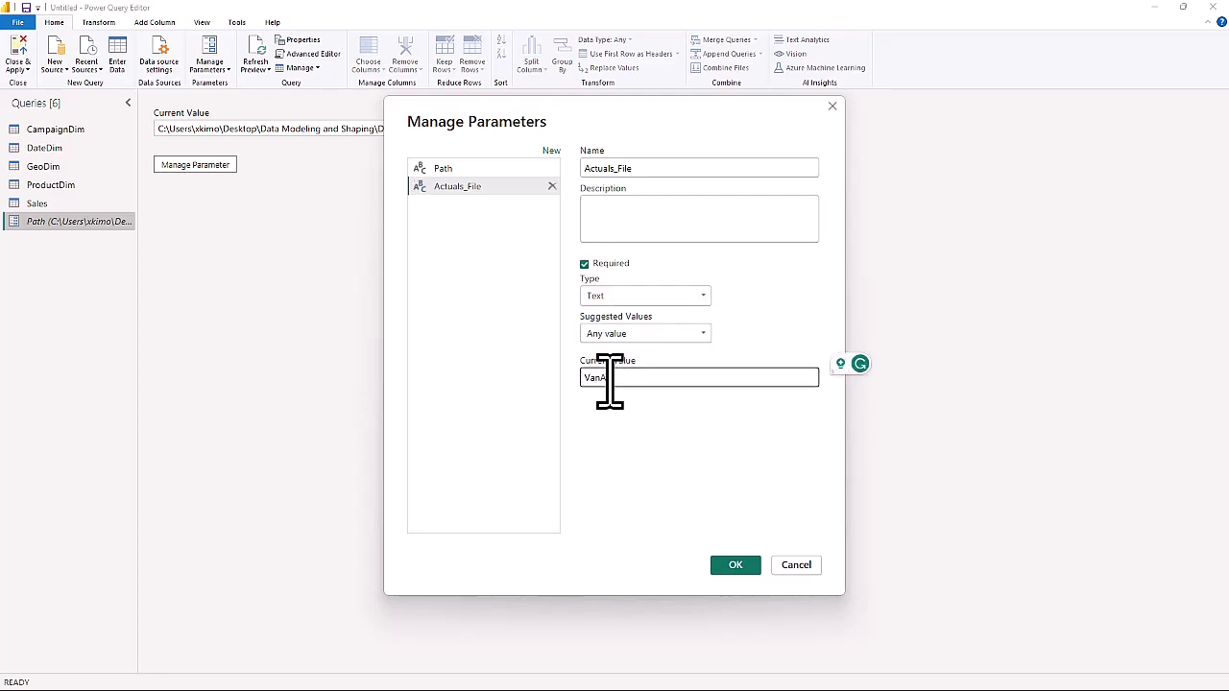
pyautogui.write('rsdel_Actualsxlsx')
# Add another Text parameter named Budget_File with VanArsdel_Budget.csv as its current value.
pyautogui.click(553, 151)
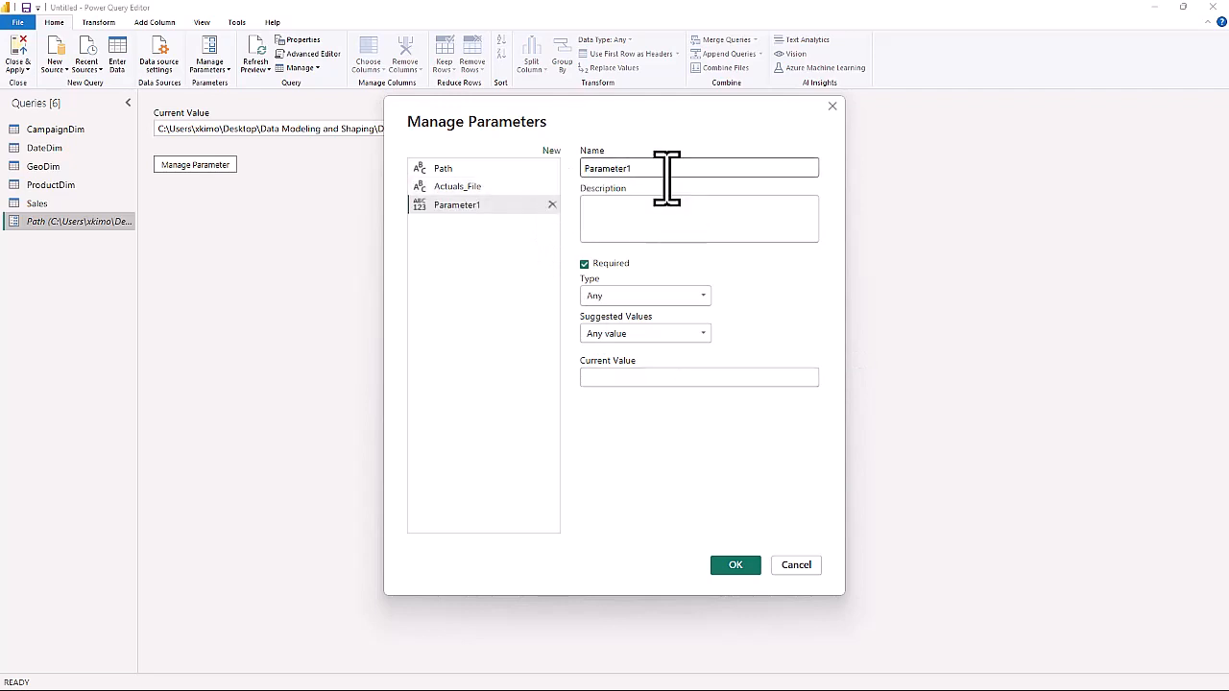
pyautogui.moveTo(667, 178); pyautogui.dragTo(573, 170)
pyautogui.write('Budget_File')
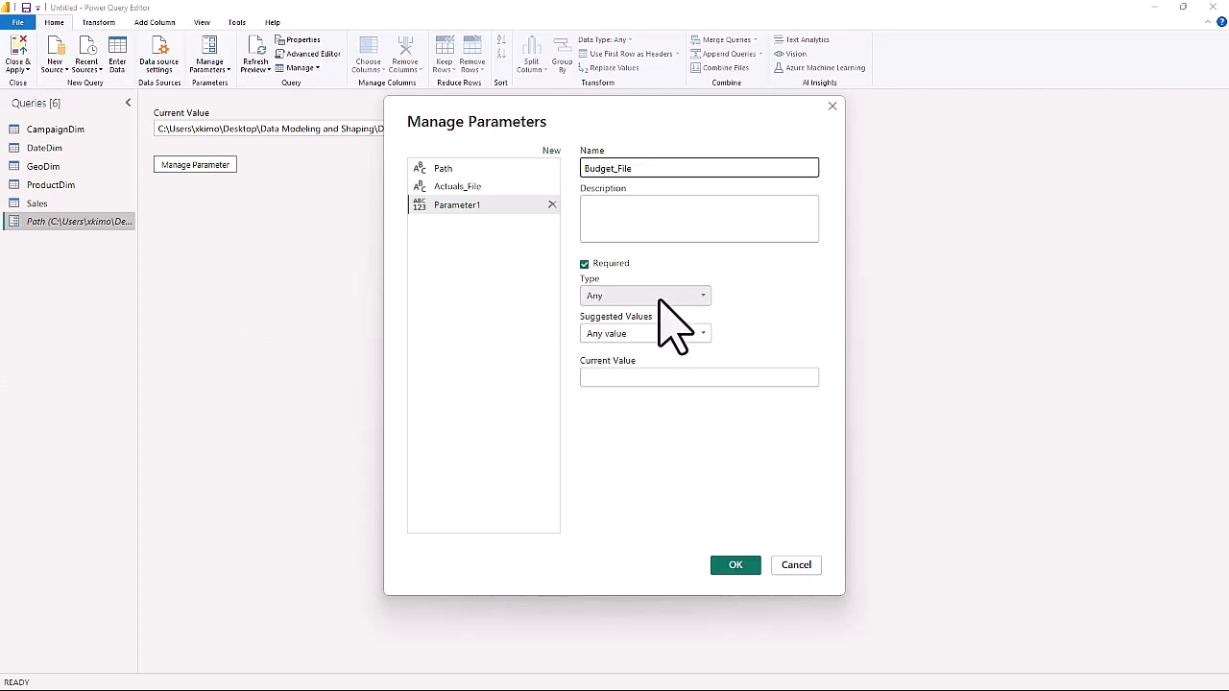
pyautogui.click(664, 298)
pyautogui.click(603, 422)
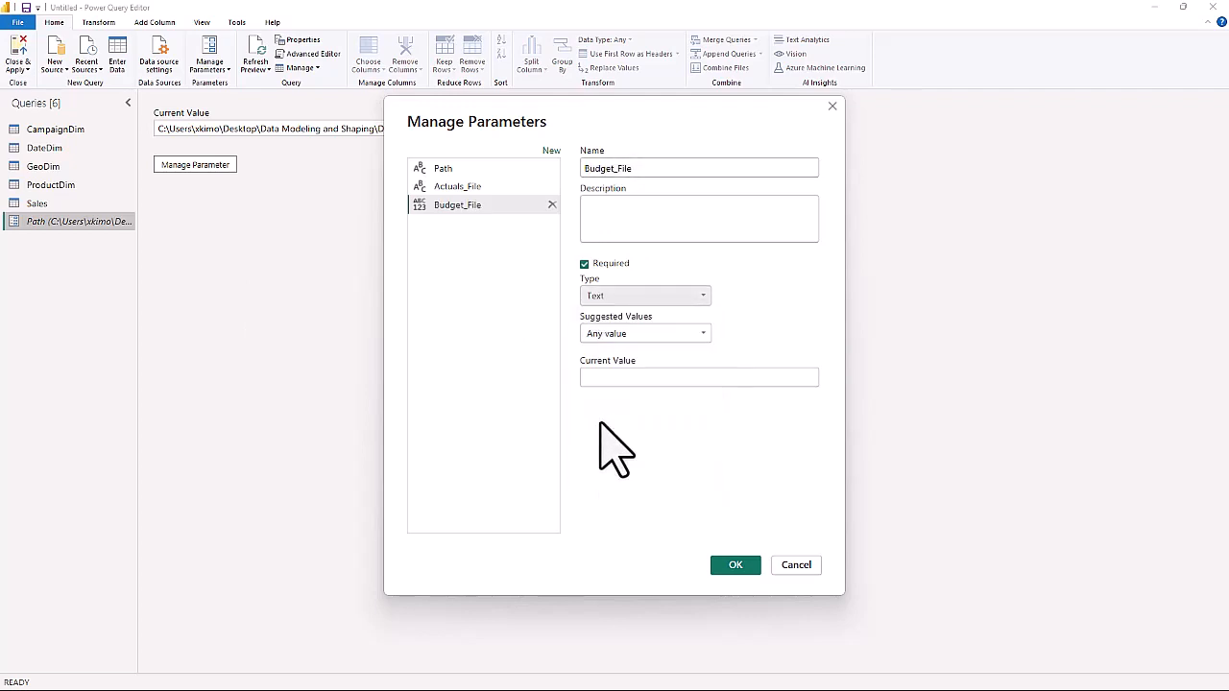
pyautogui.click(614, 378)
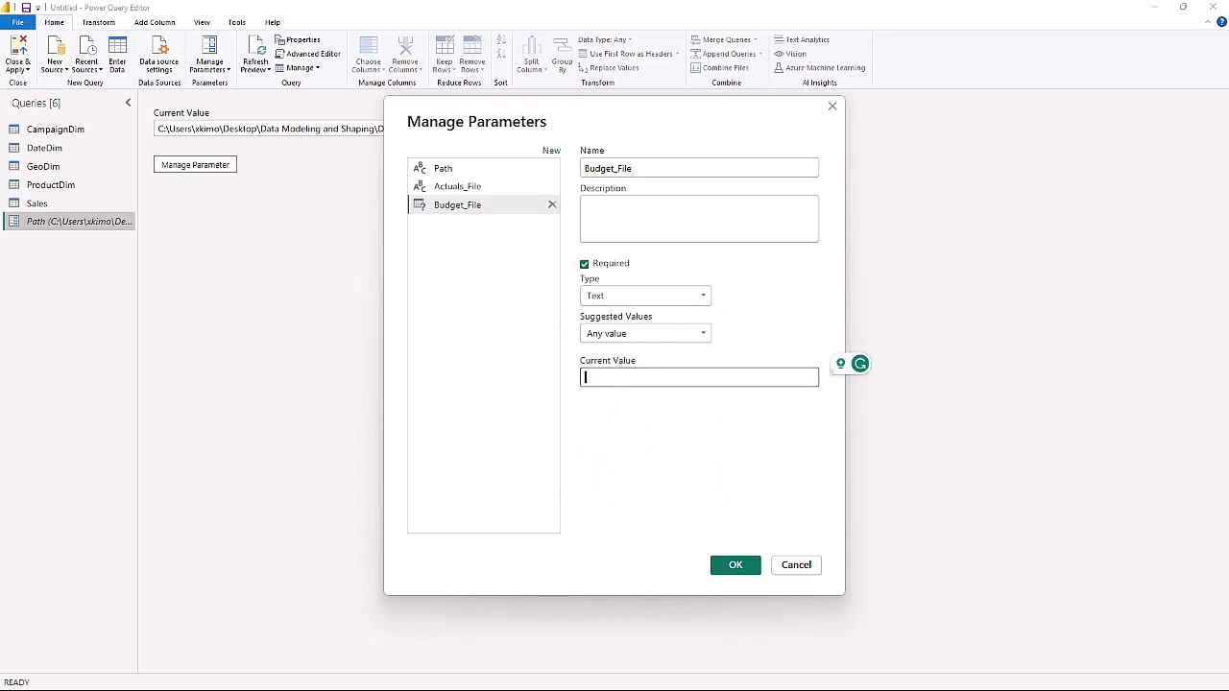
pyautogui.write('Va')
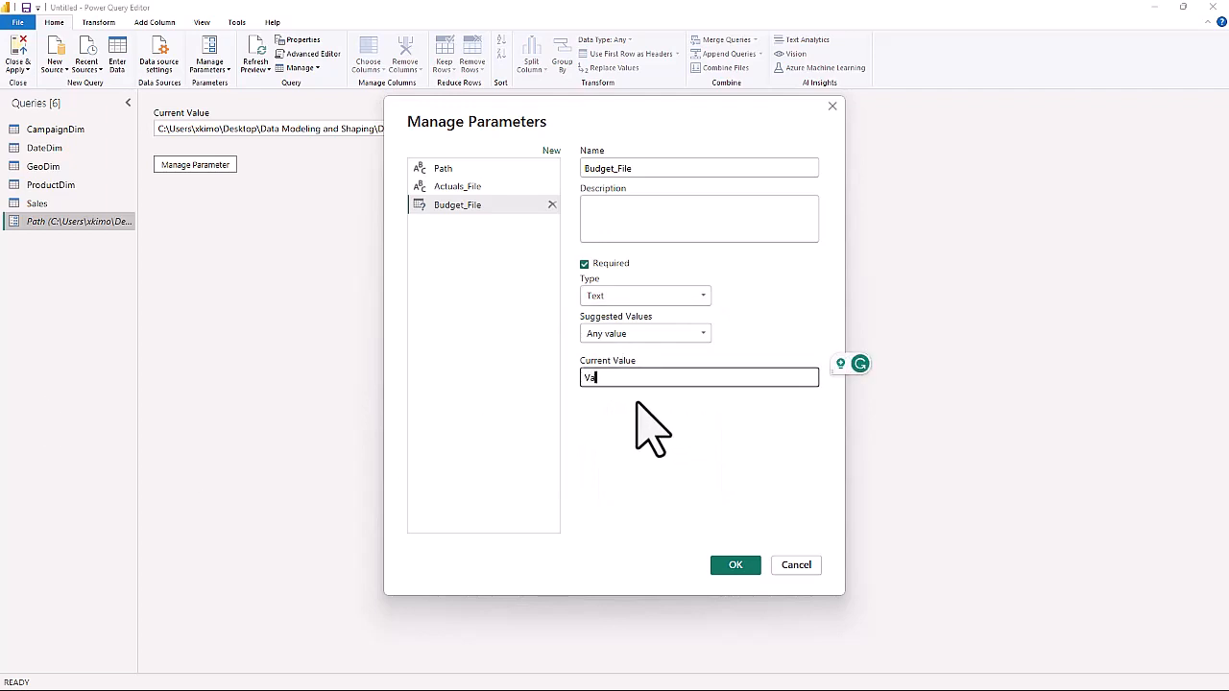
pyautogui.write('nArsdel_Budget')
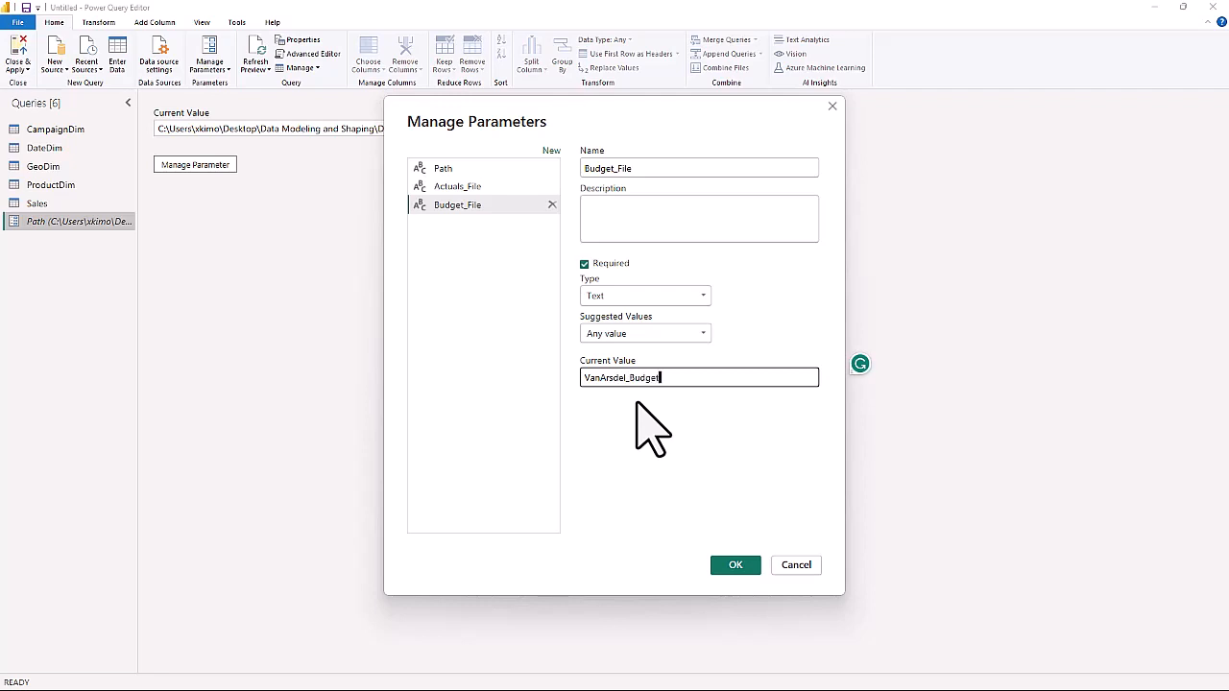
pyautogui.write('.csv')
# Review the three parameters, correct the current value of Actuals_File to VanArsdel_Actuals.xlsx and save the parameters.
pyautogui.click(459, 171)
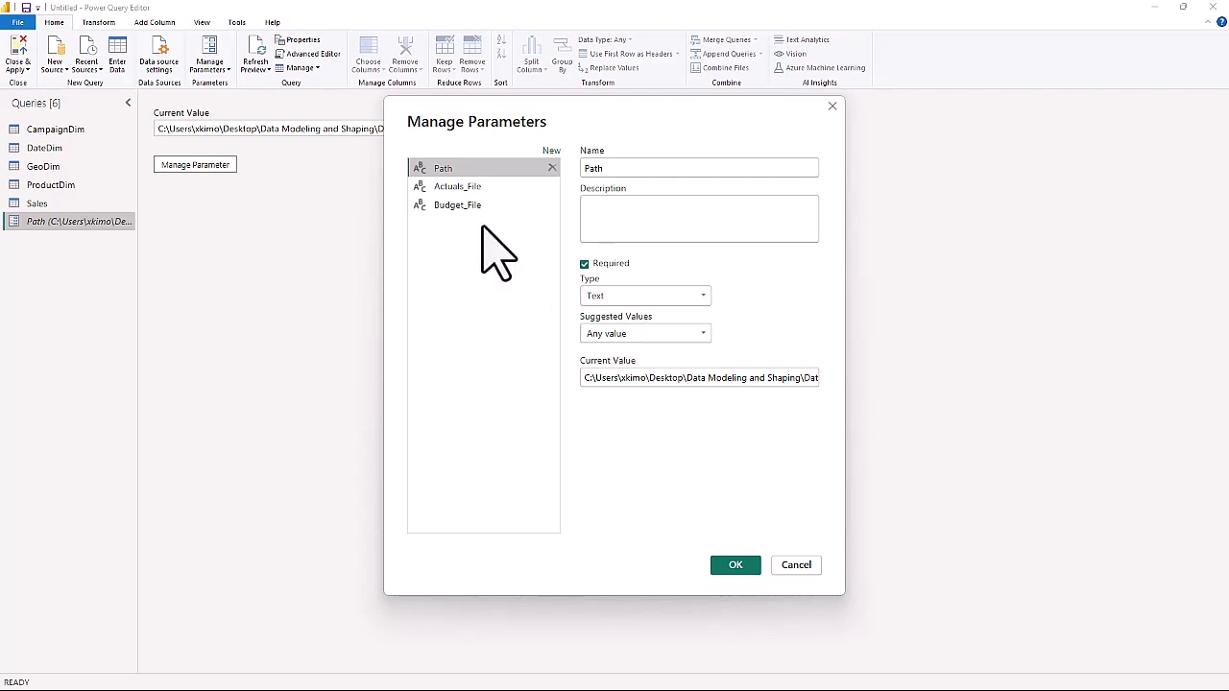
pyautogui.click(457, 186)
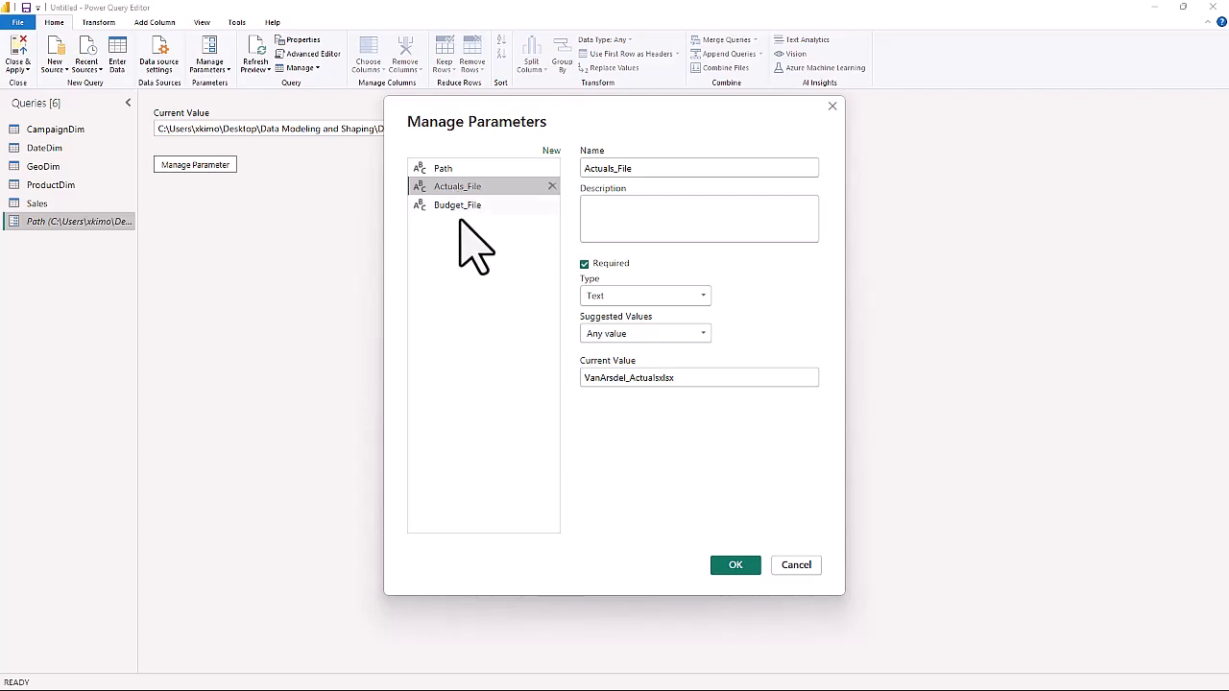
pyautogui.click(458, 205)
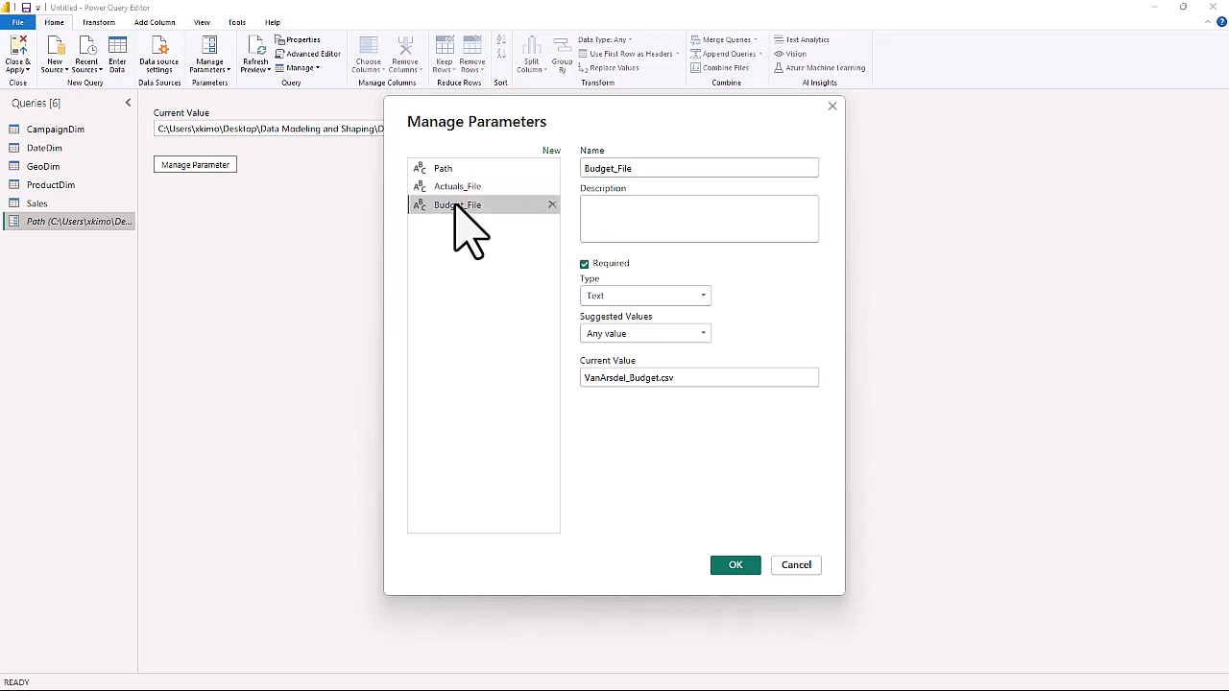
pyautogui.click(457, 186)
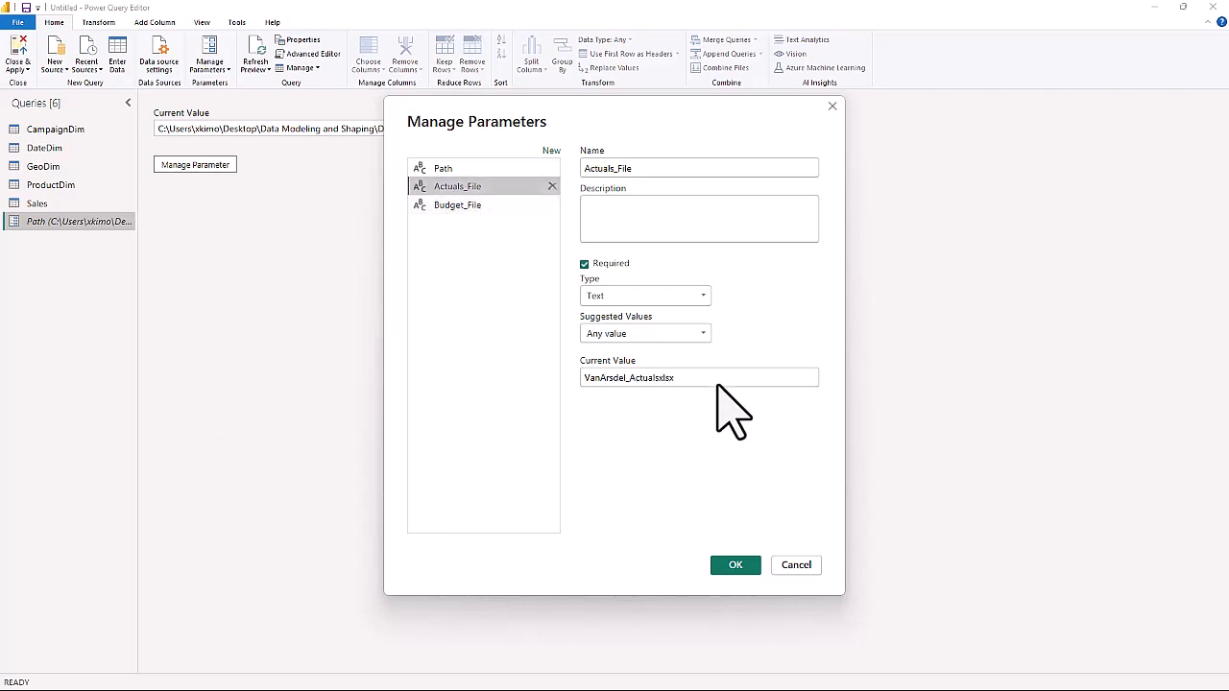
pyautogui.click(663, 380)
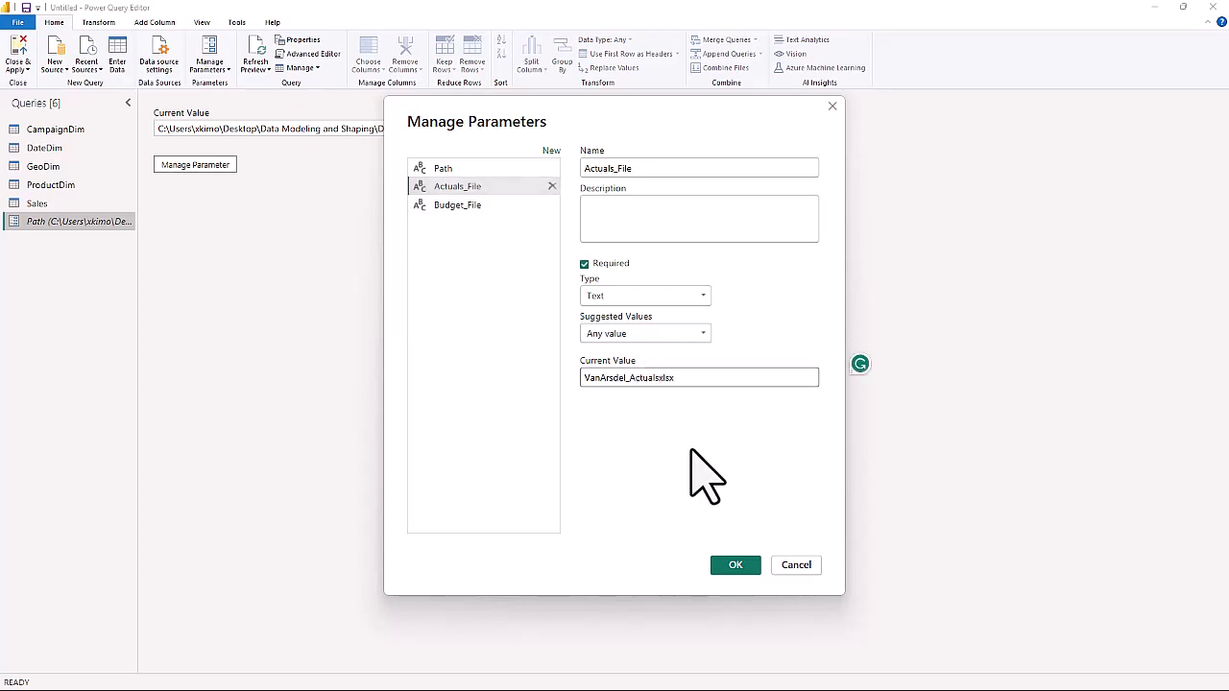
pyautogui.write('.')
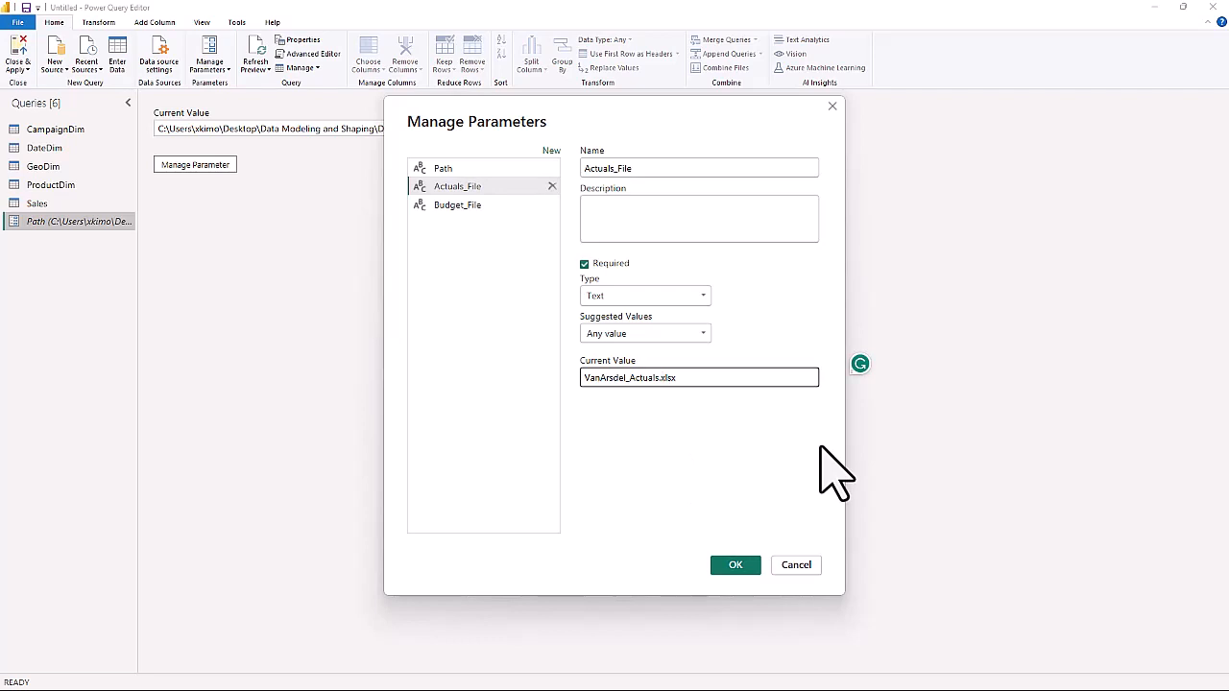
pyautogui.click(736, 567)
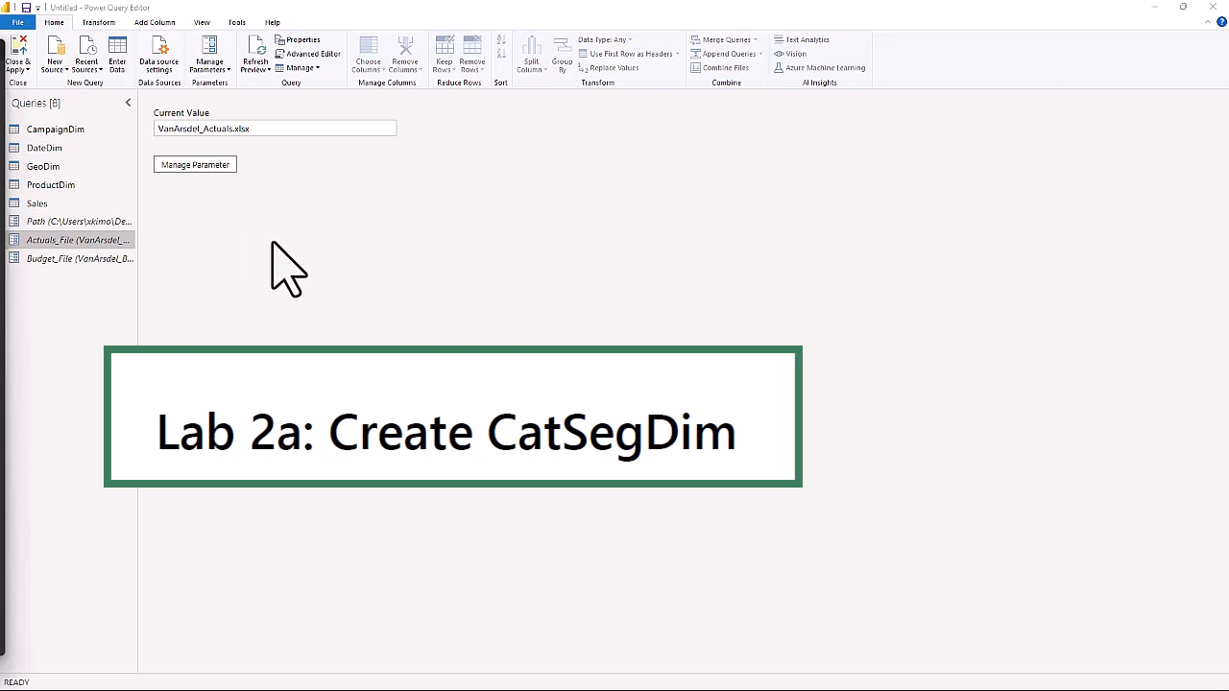
# Duplicate the ProductDim query.
pyautogui.click(202, 22)
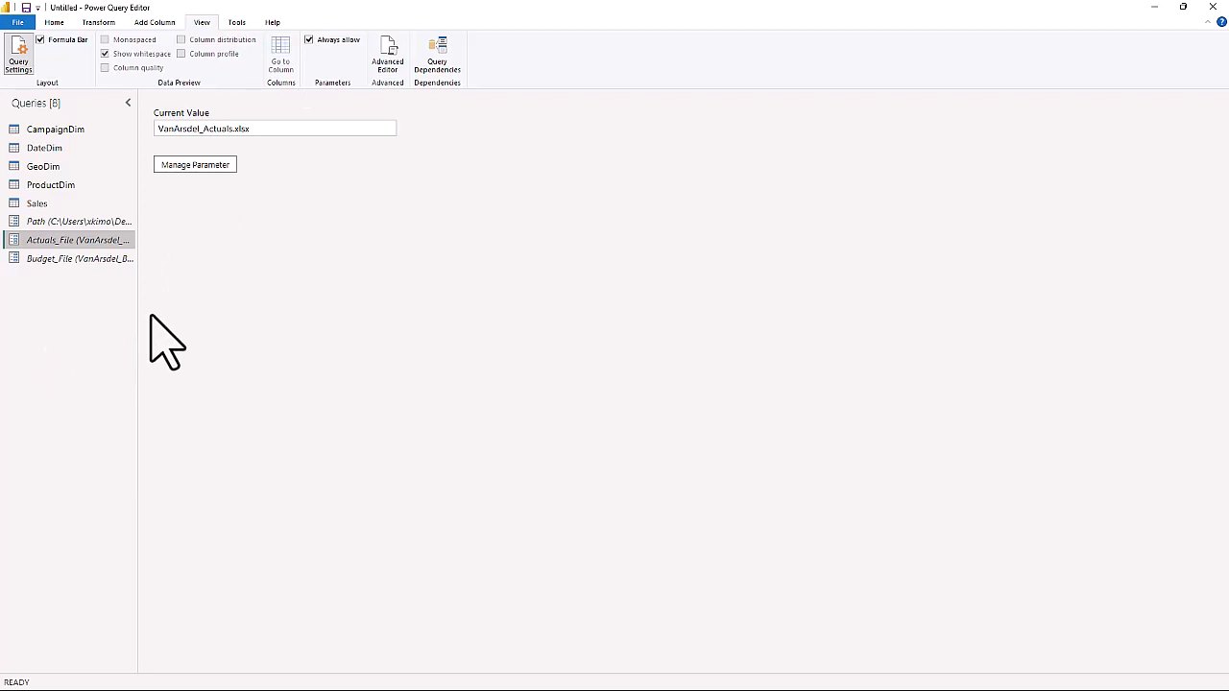
pyautogui.click(51, 184)
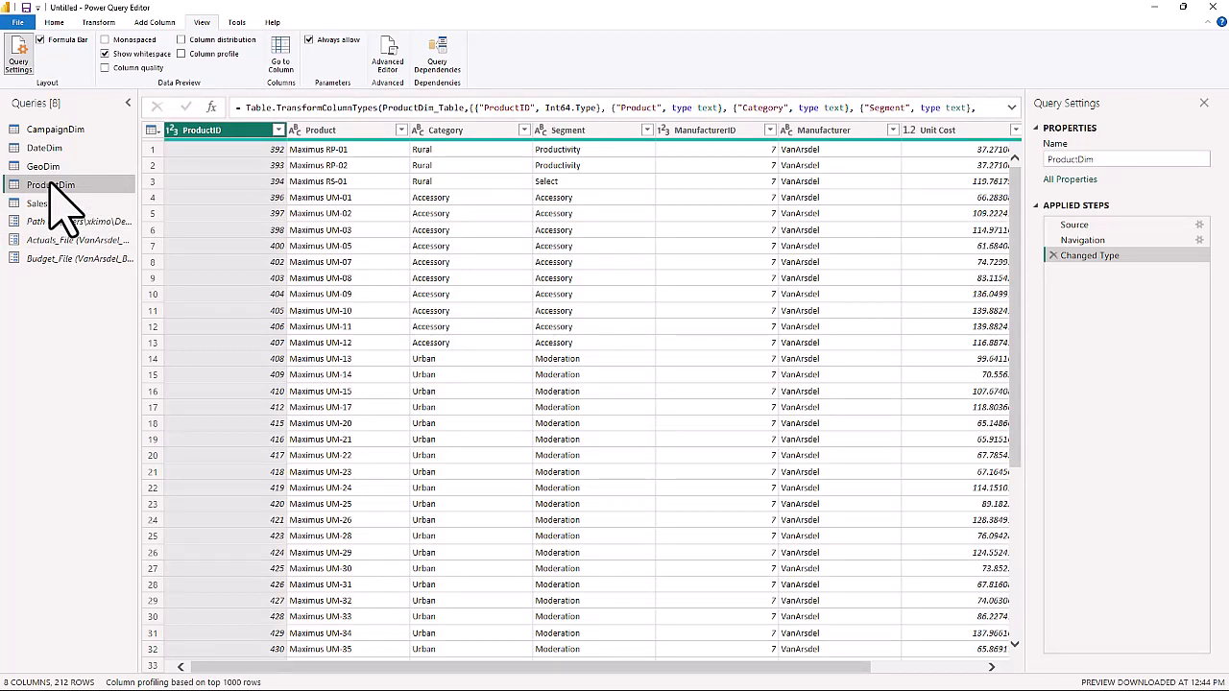
pyautogui.rightClick(54, 197)
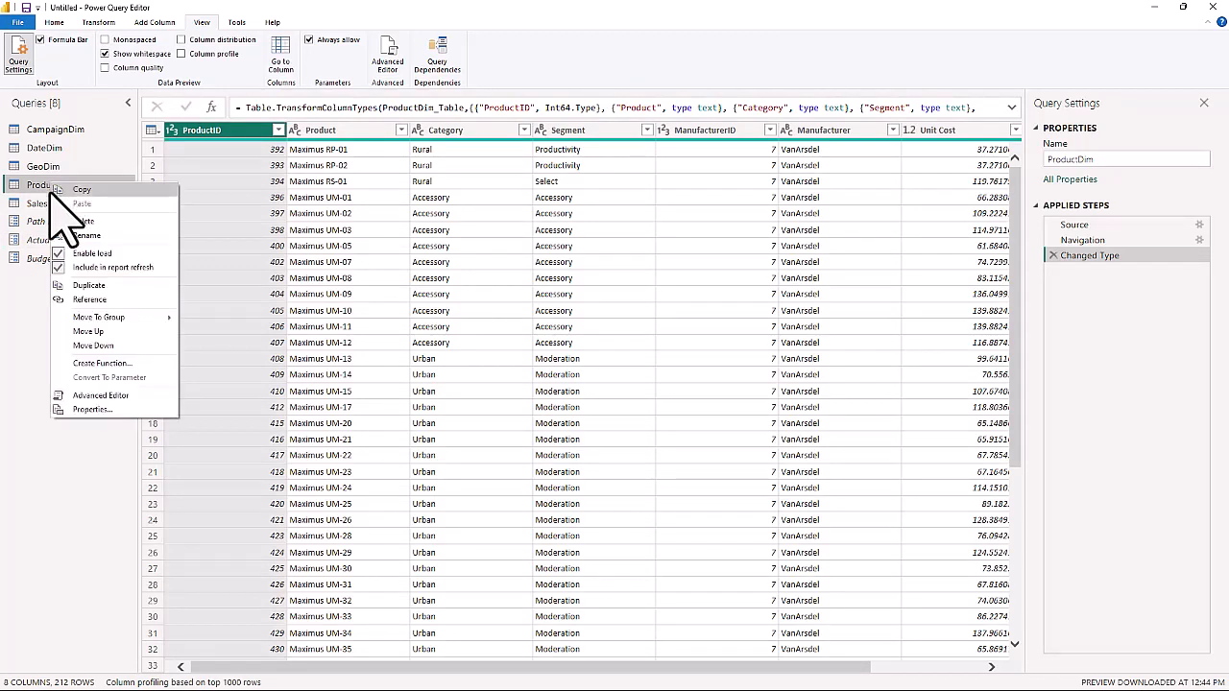
pyautogui.click(85, 285)
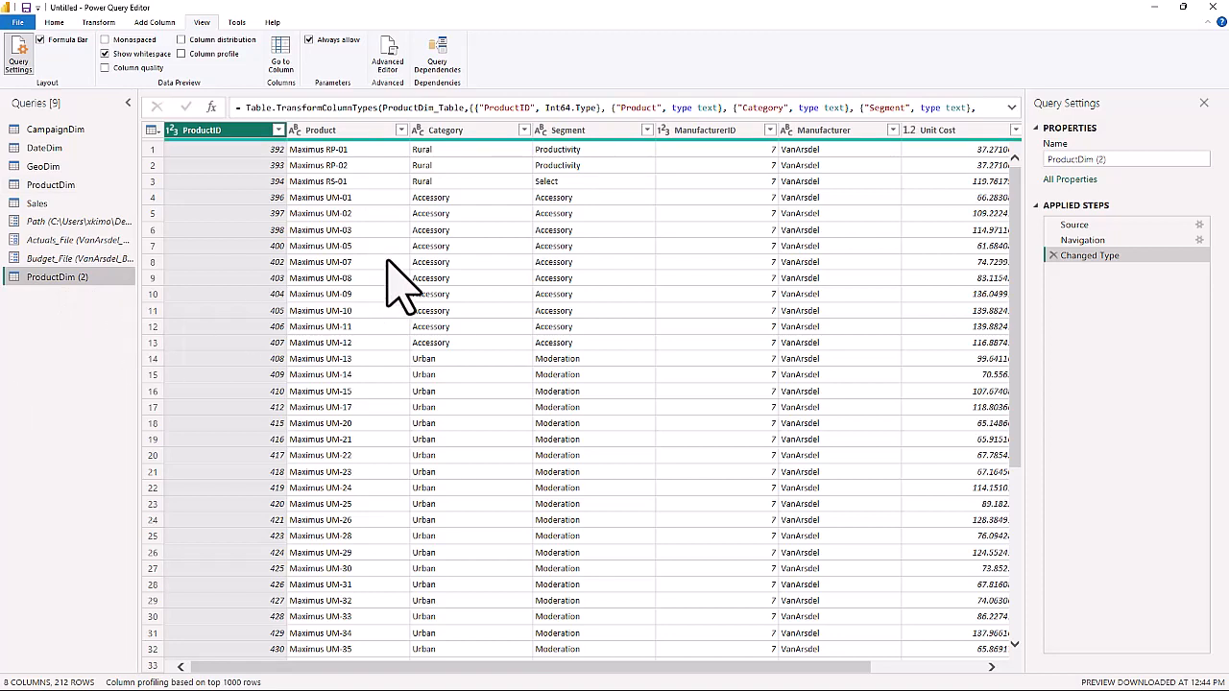
# Remove all columns except Category and Segment from the duplicated ProductDim query.
pyautogui.click(459, 131)
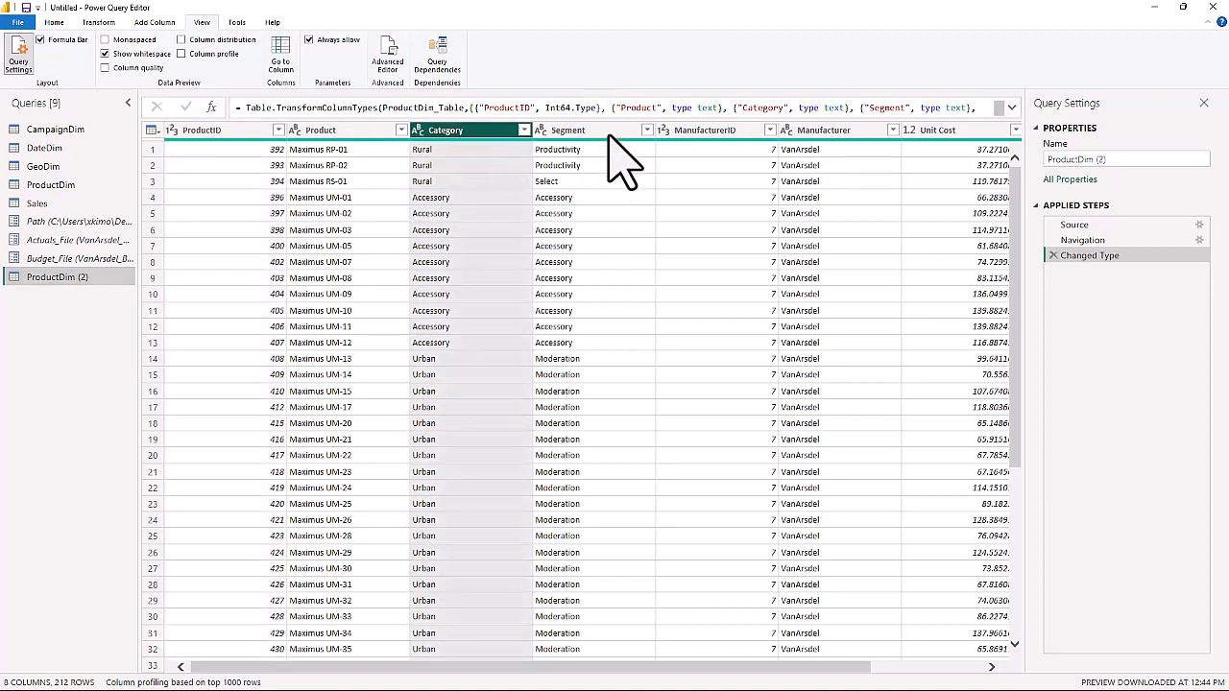
pyautogui.keyDown('ctrl'); pyautogui.click(576, 132); pyautogui.keyUp('ctrl')
pyautogui.rightClick(581, 135)
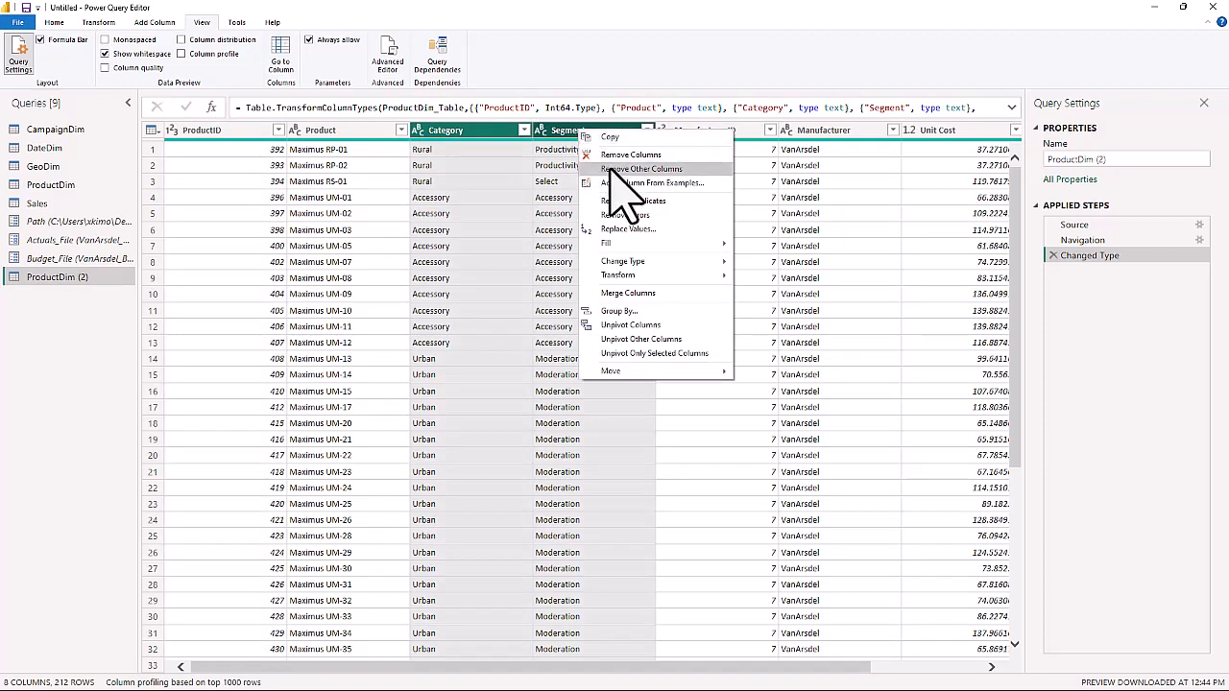
pyautogui.click(612, 170)
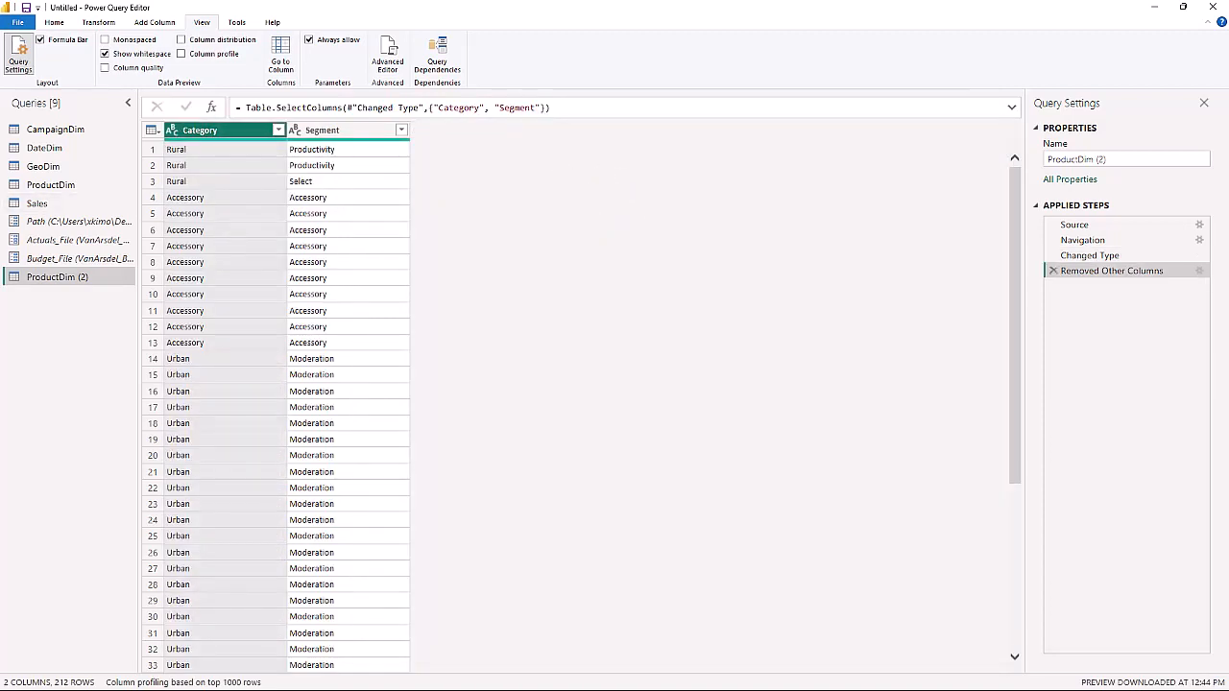
pyautogui.click(0, 554)
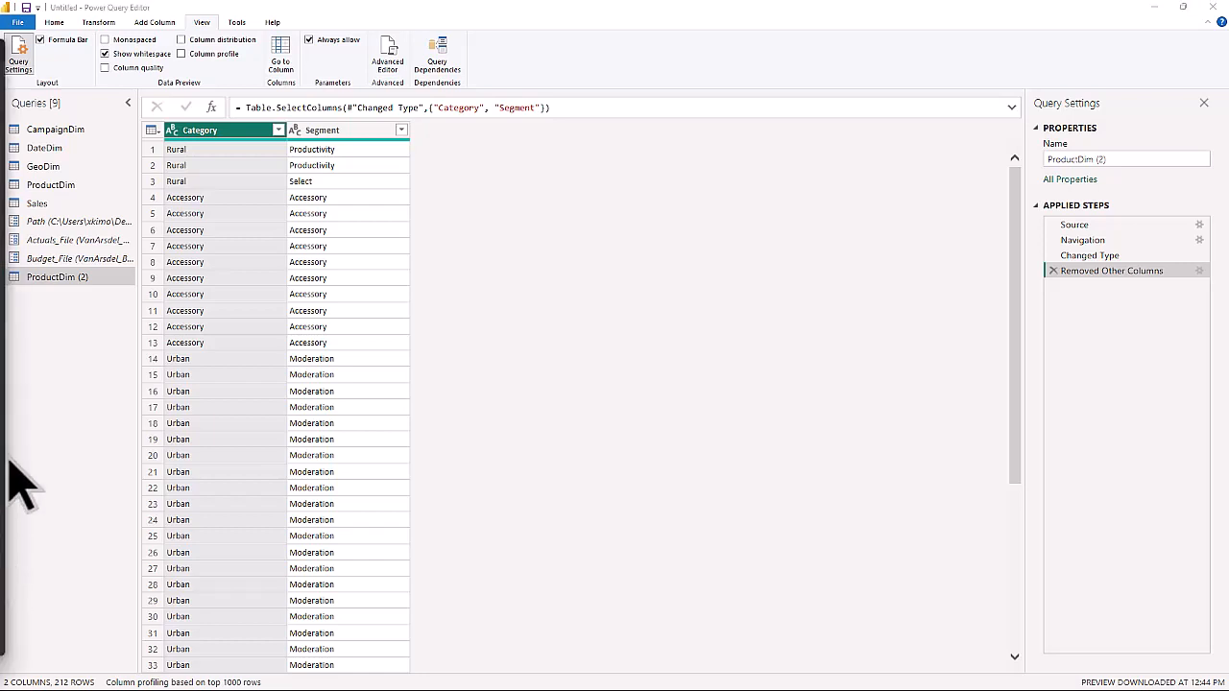
# Remove duplicate rows based on the Category and Segment columns together.
pyautogui.click(204, 131)
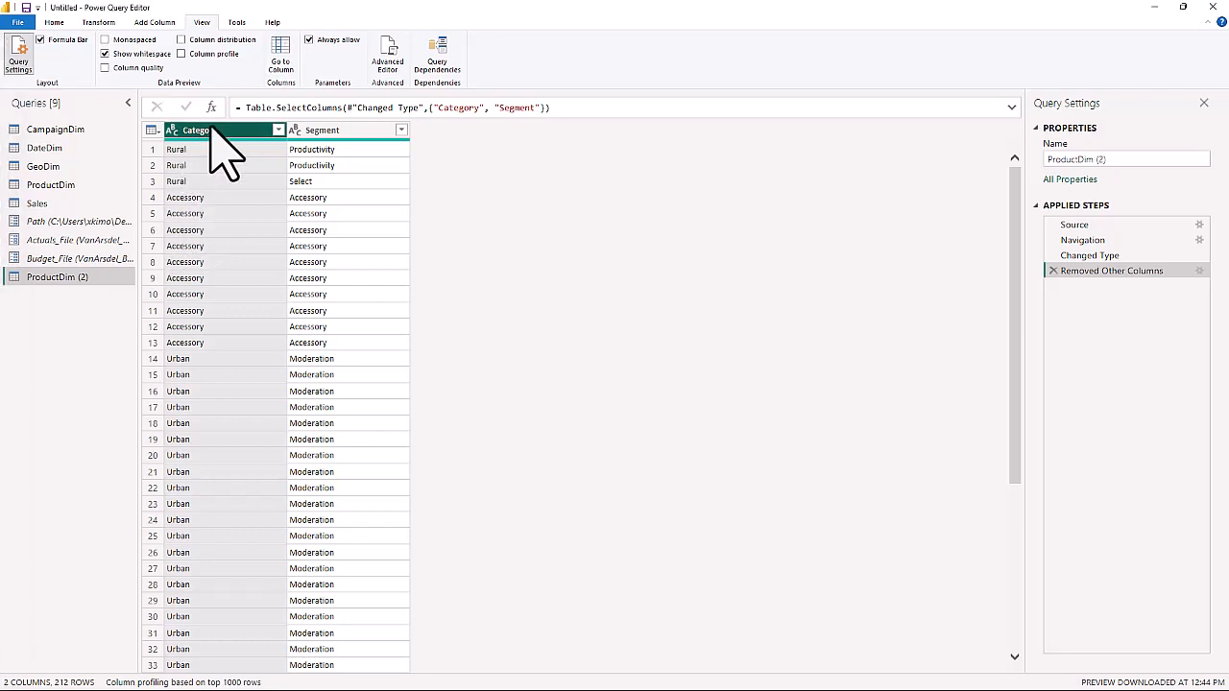
pyautogui.keyDown('ctrl'); pyautogui.click(325, 134); pyautogui.keyUp('ctrl')
pyautogui.rightClick(325, 133)
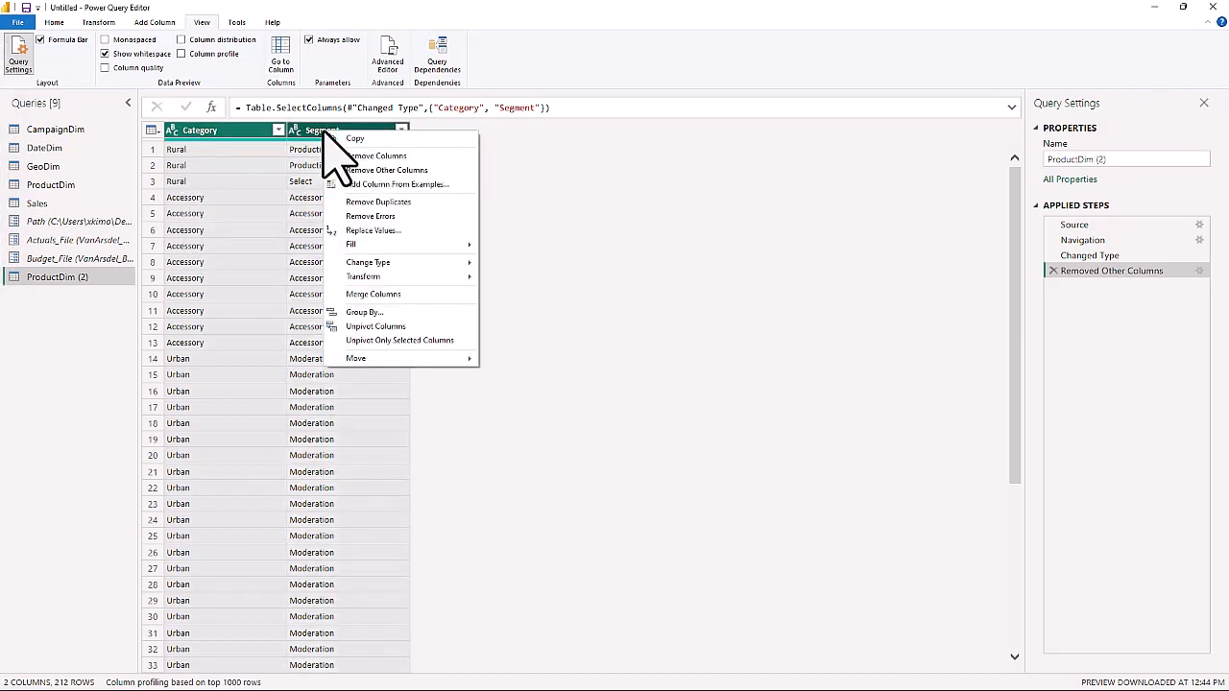
pyautogui.click(364, 203)
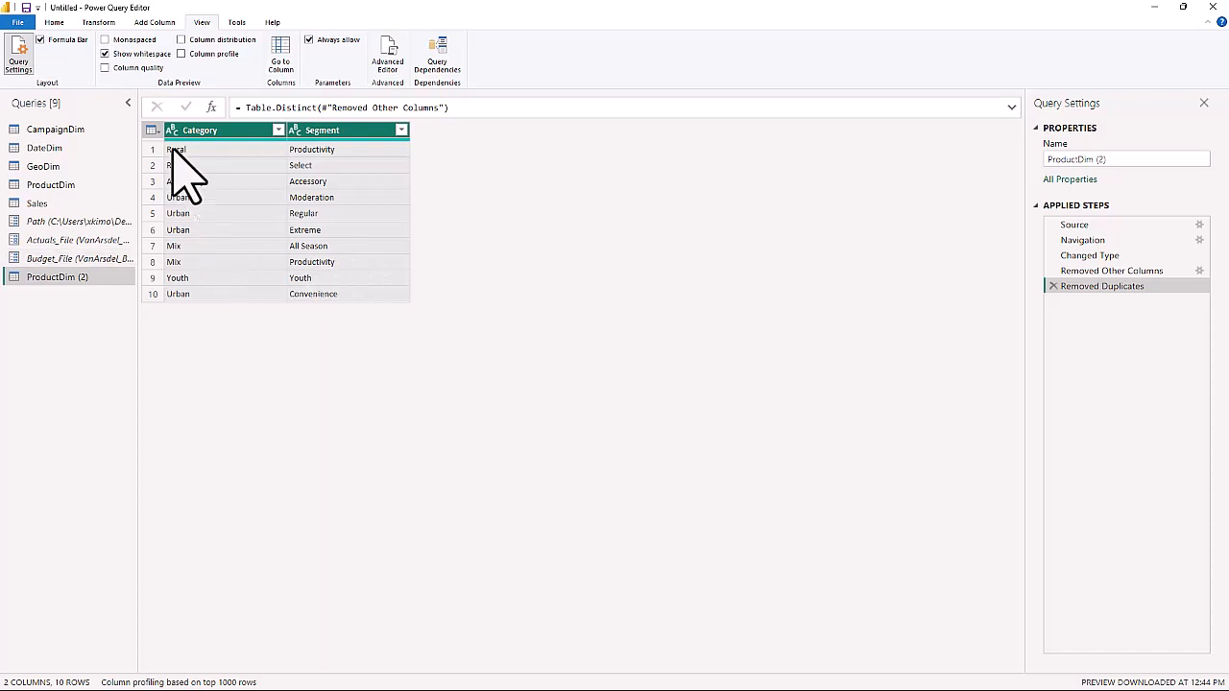
# Add an index column starting from 1 to the duplicated ProductDim query.
pyautogui.click(153, 22)
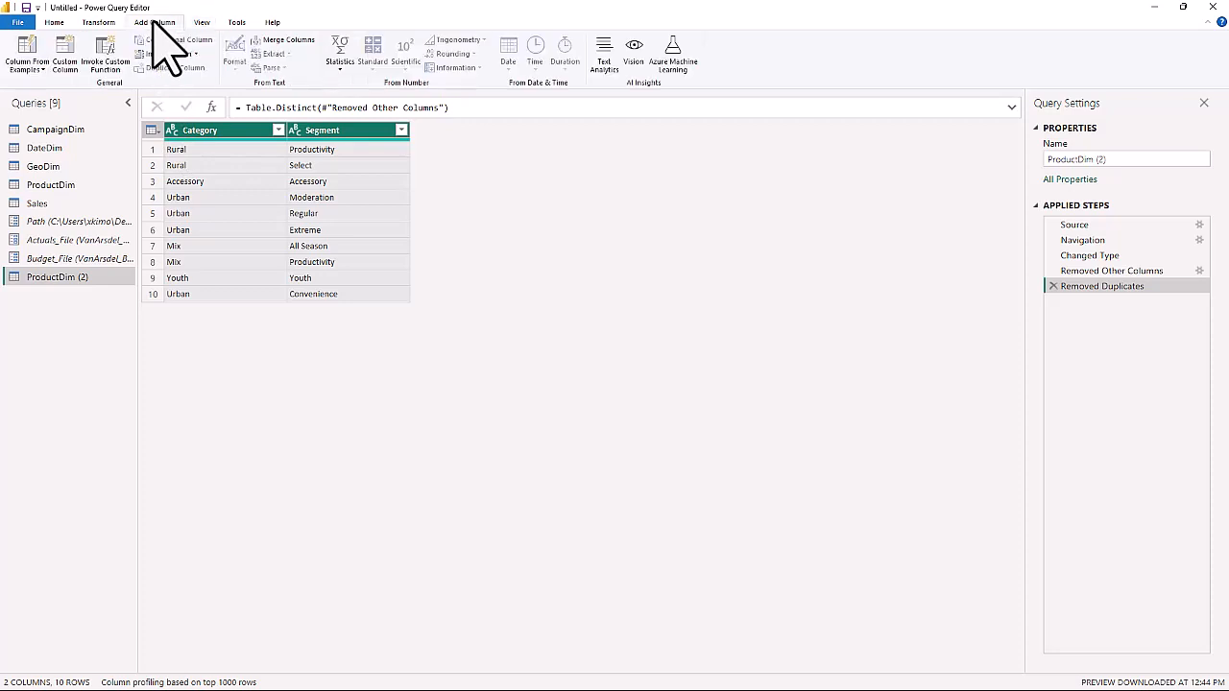
pyautogui.click(195, 54)
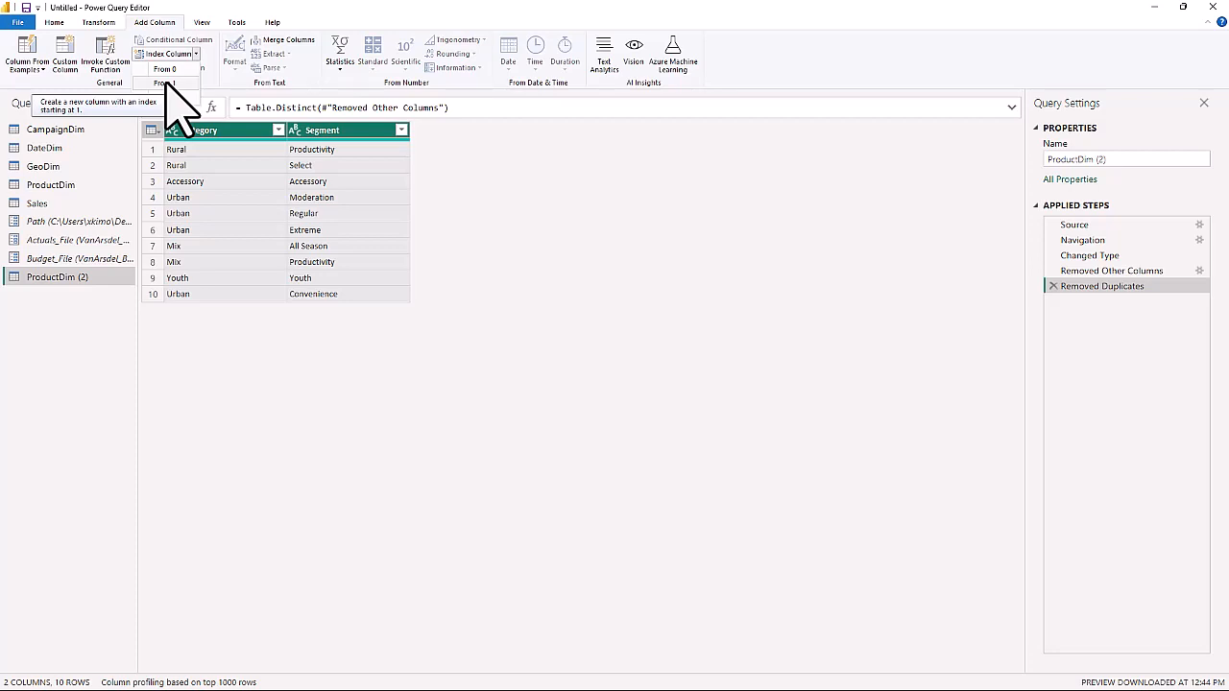
pyautogui.click(165, 83)
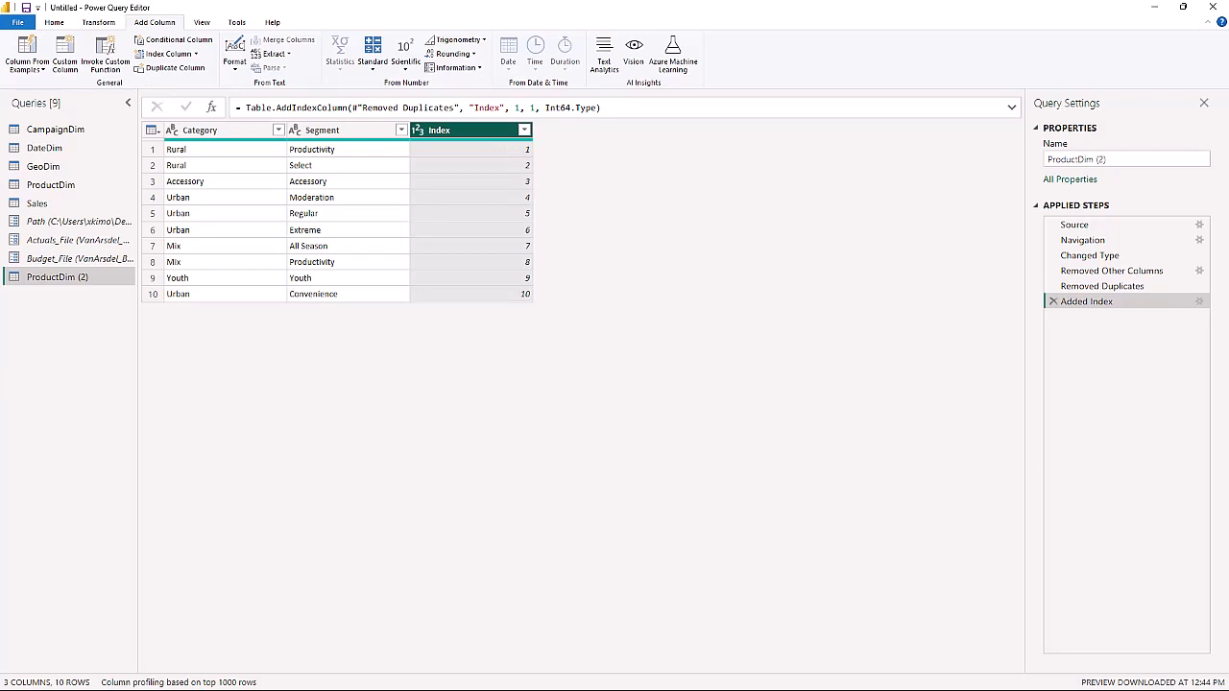
# Rename the index column to CatSegId and move it in front of the Category column.
pyautogui.doubleClick(445, 132)
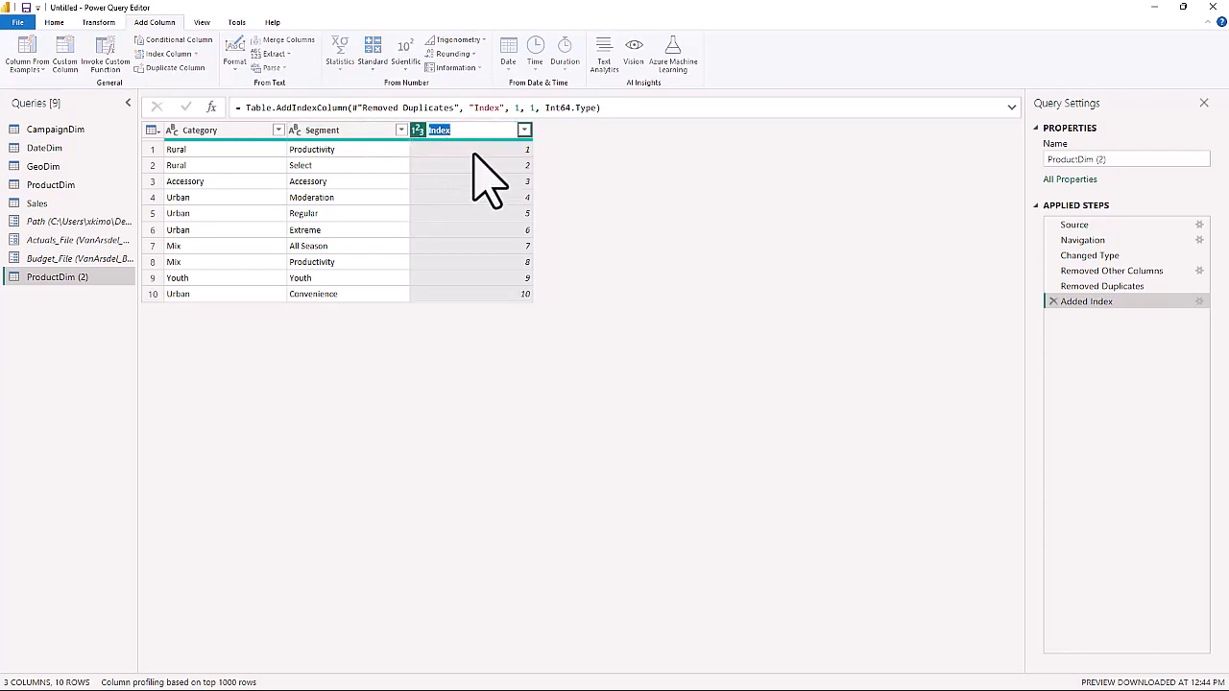
pyautogui.write('CatSegId')
pyautogui.press('Return')
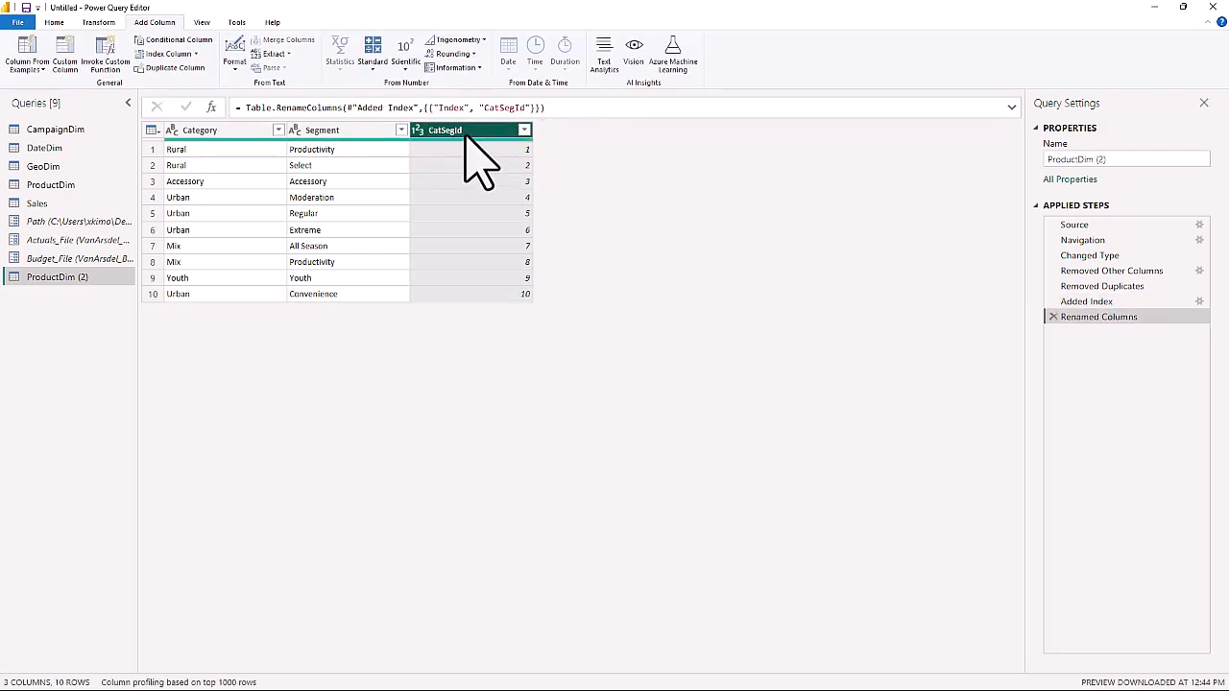
pyautogui.moveTo(471, 132); pyautogui.dragTo(197, 136)
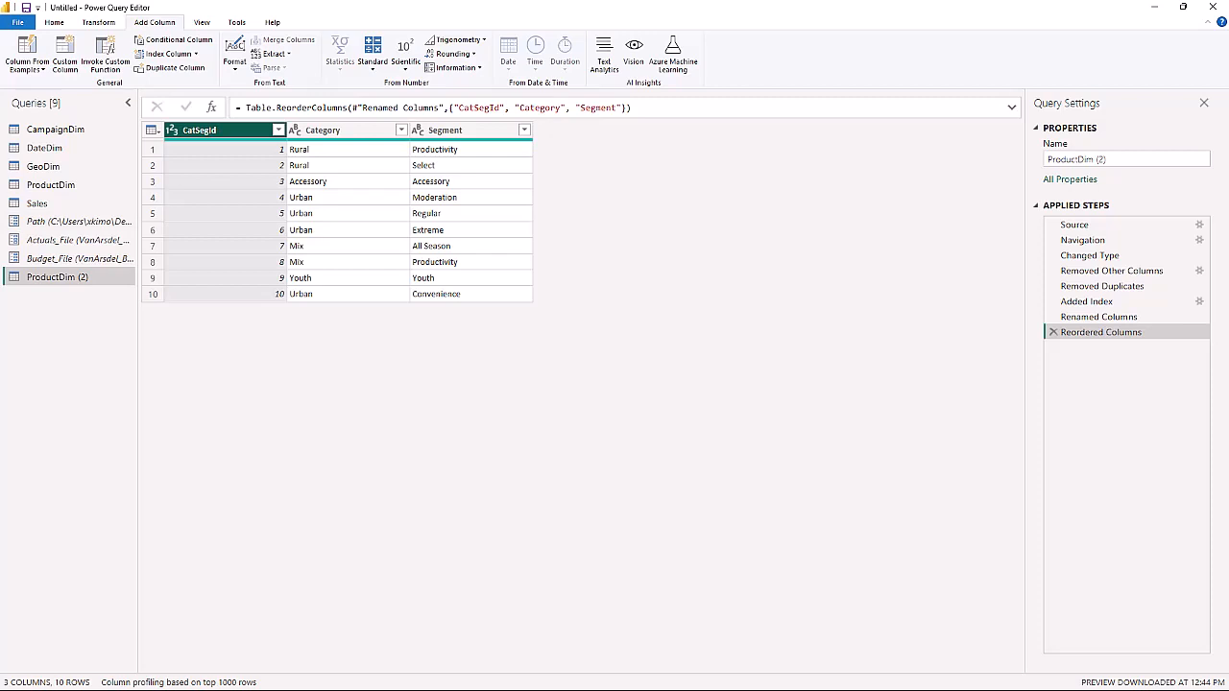
# Rename the duplicated ProductDim query to CatSegDim.
pyautogui.click(1121, 161)
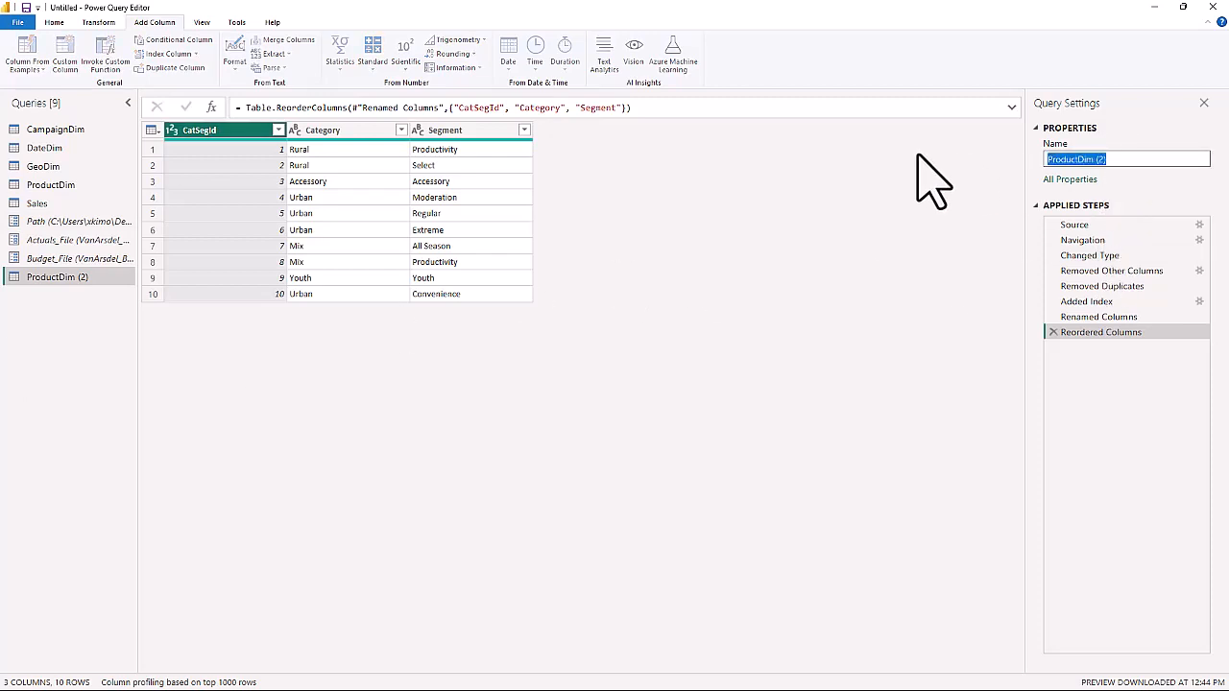
pyautogui.write('CatSegDim')
pyautogui.press('Return')
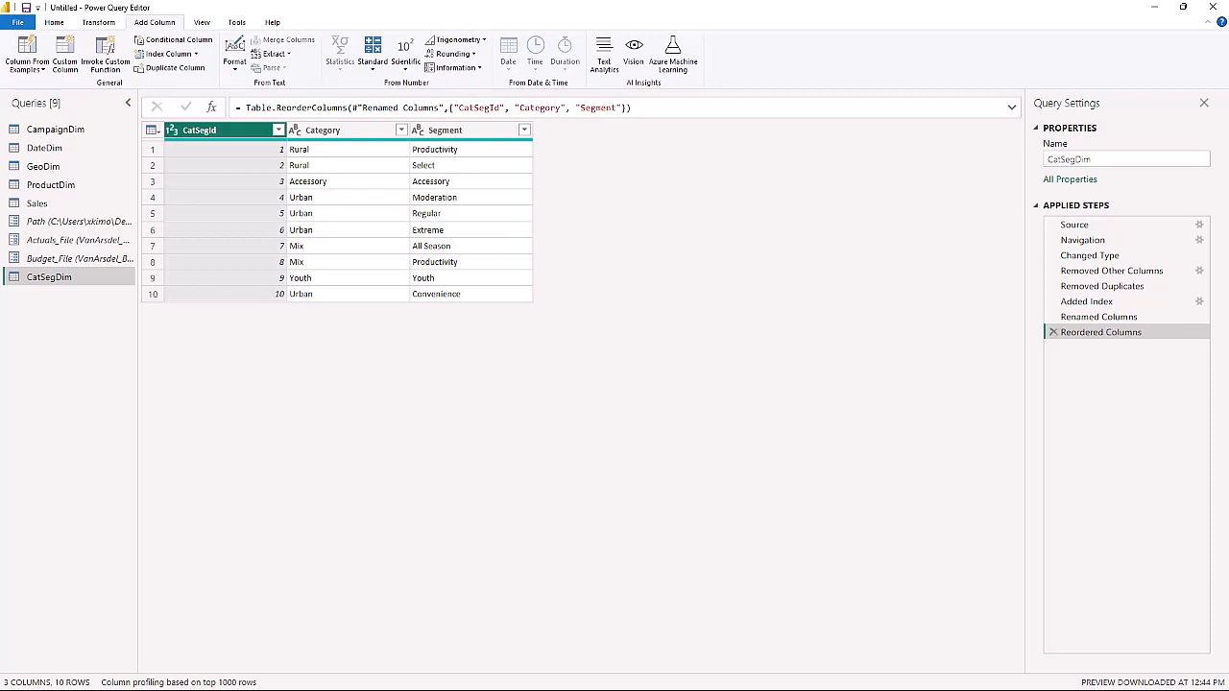
pyautogui.hotkey('alt', 'Tab')
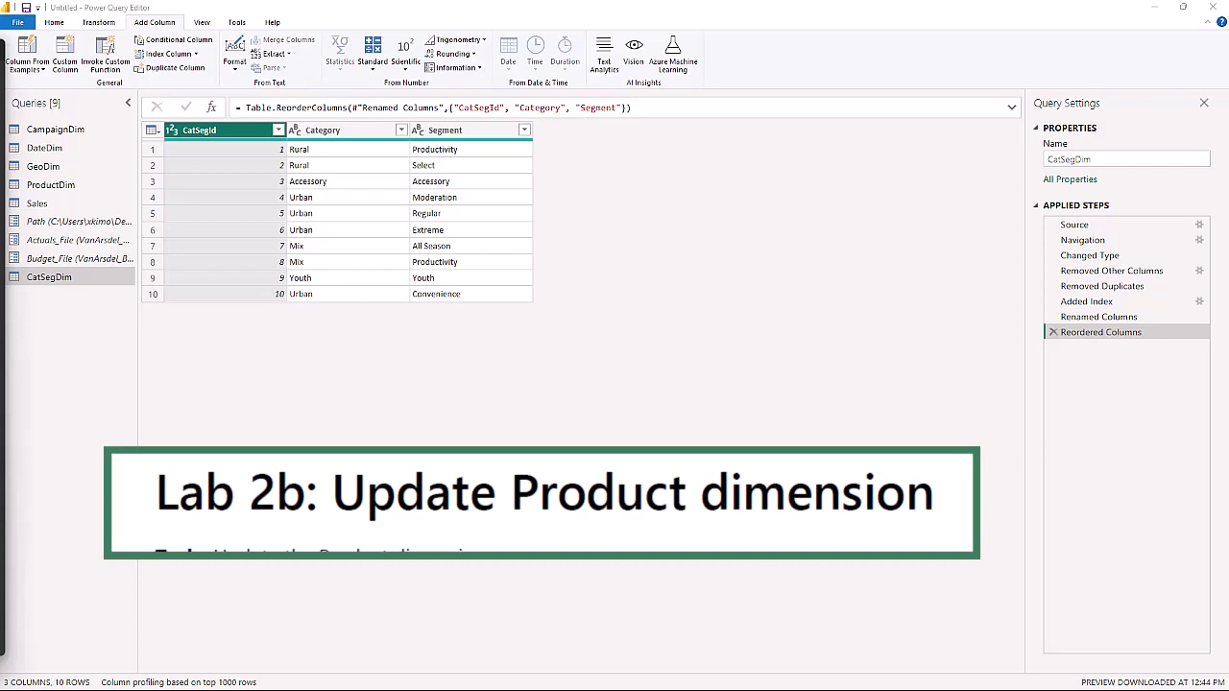
# Merge CatSegDim into the ProductDim query with a left outer join, matching on Category and Segment in both tables.
pyautogui.click(48, 184)
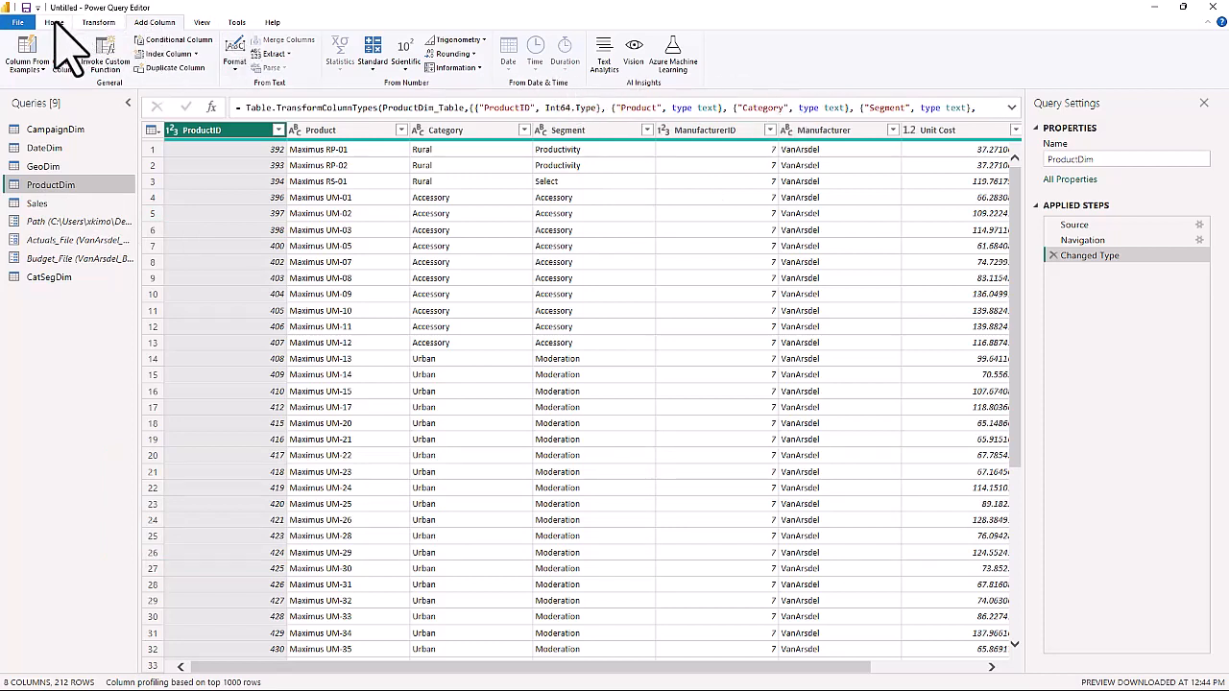
pyautogui.click(55, 22)
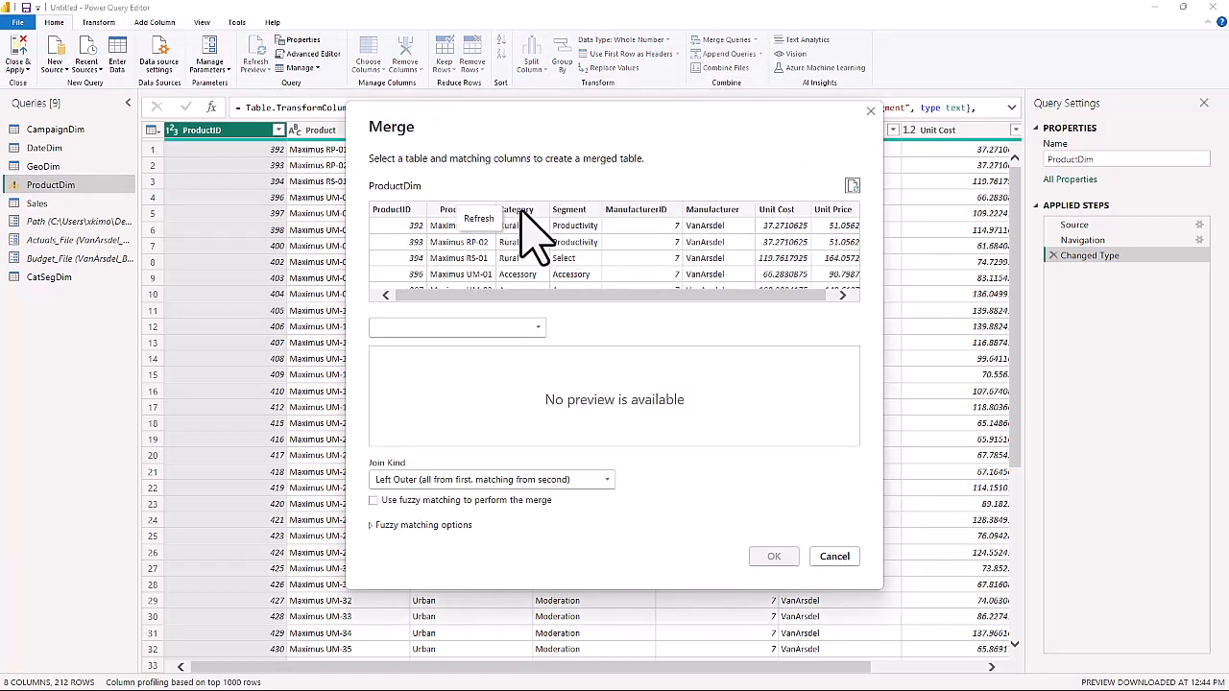
pyautogui.click(524, 219)
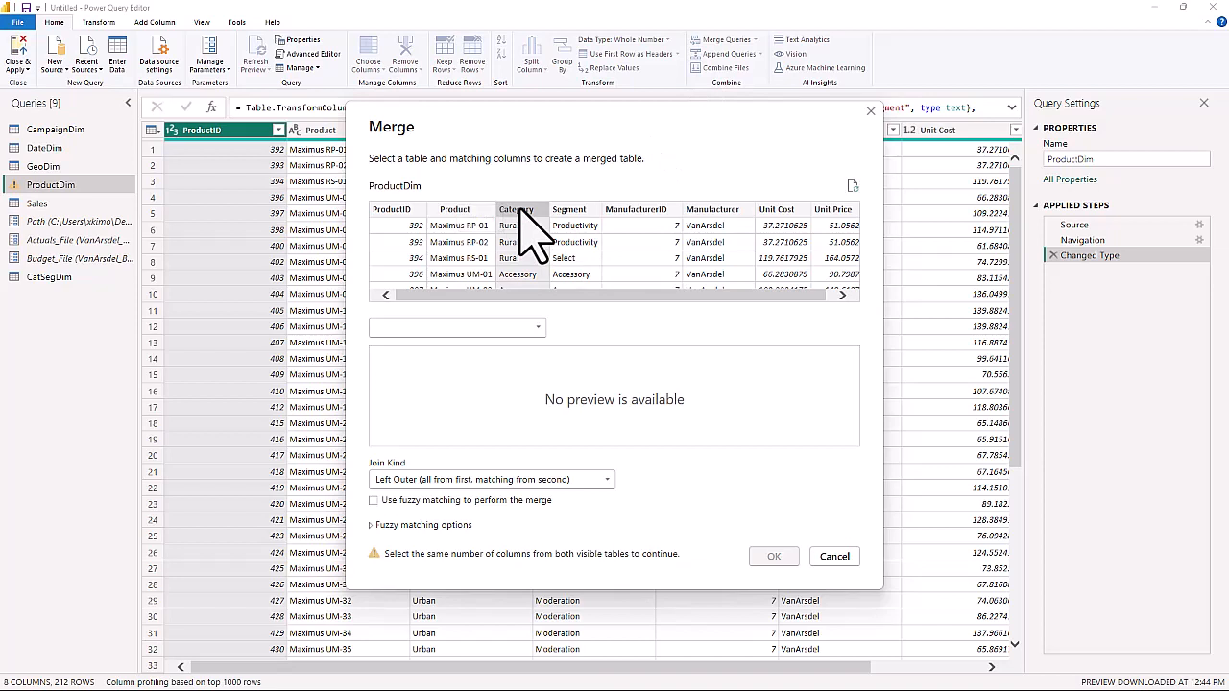
pyautogui.keyDown('ctrl'); pyautogui.click(568, 211); pyautogui.keyUp('ctrl')
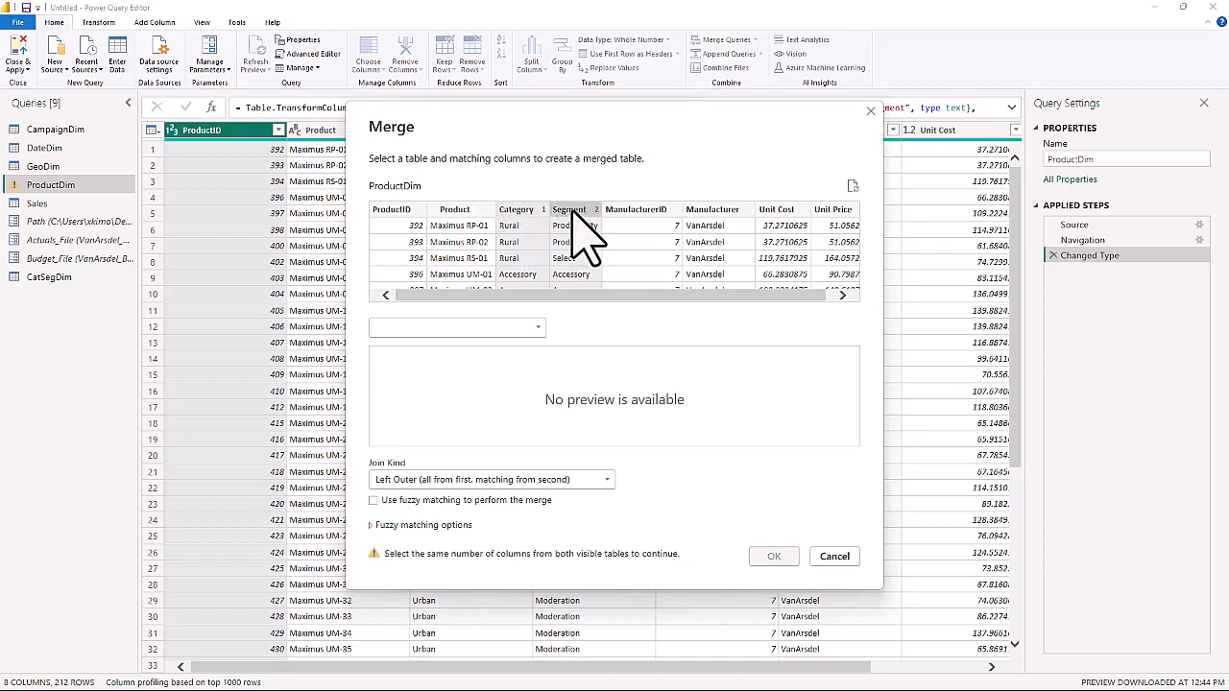
pyautogui.click(536, 328)
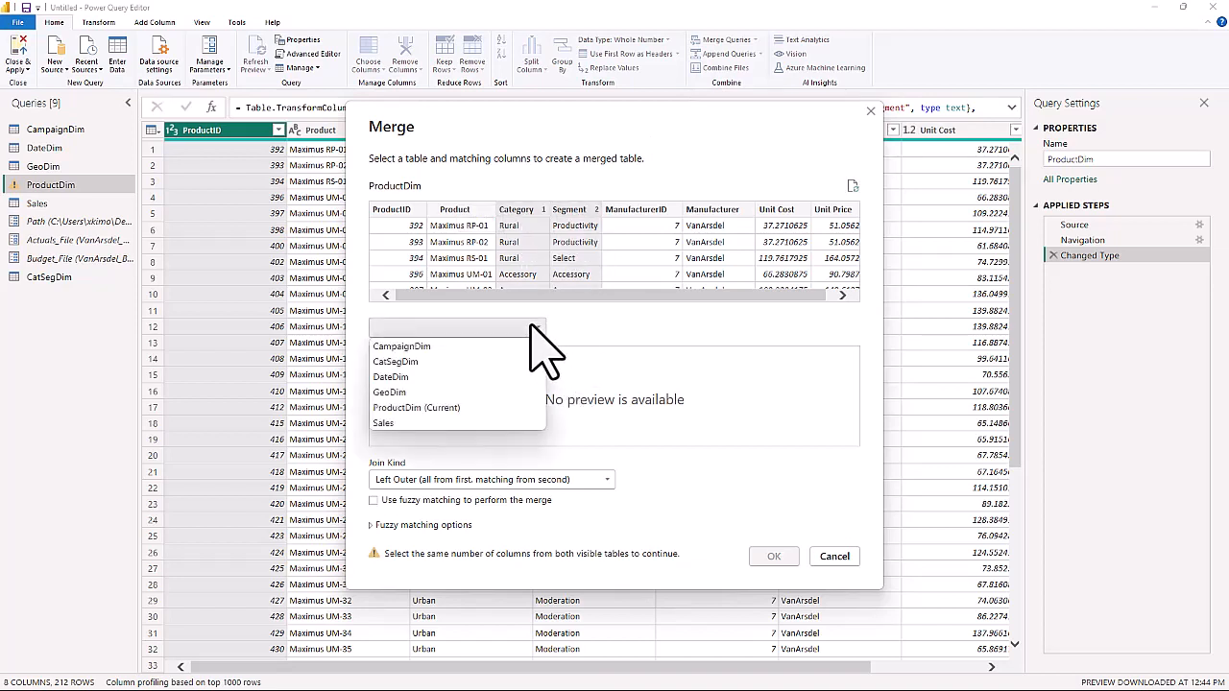
pyautogui.click(405, 363)
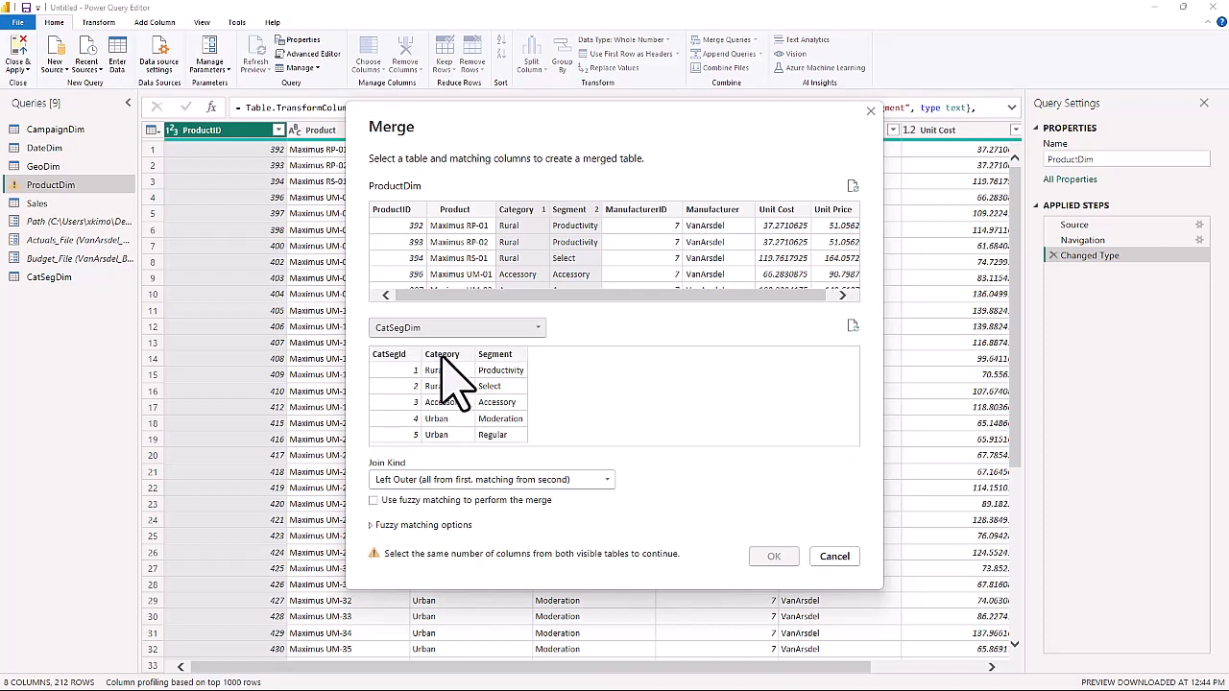
pyautogui.click(442, 354)
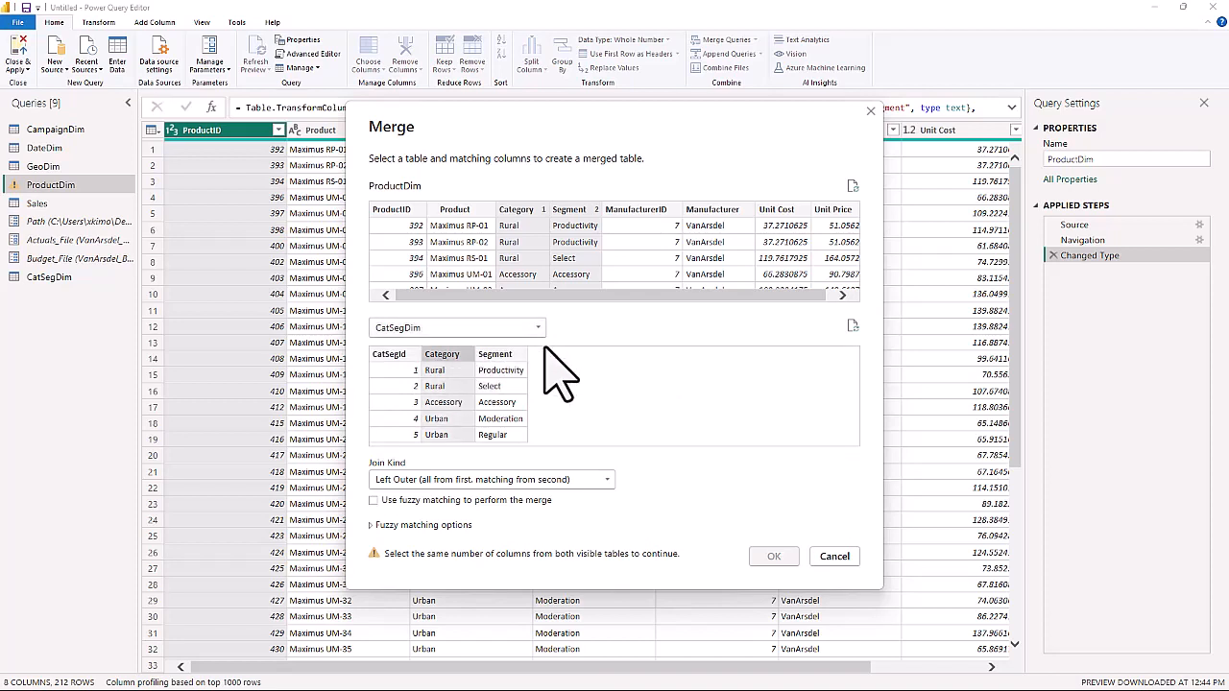
pyautogui.keyDown('ctrl'); pyautogui.click(503, 356); pyautogui.keyUp('ctrl')
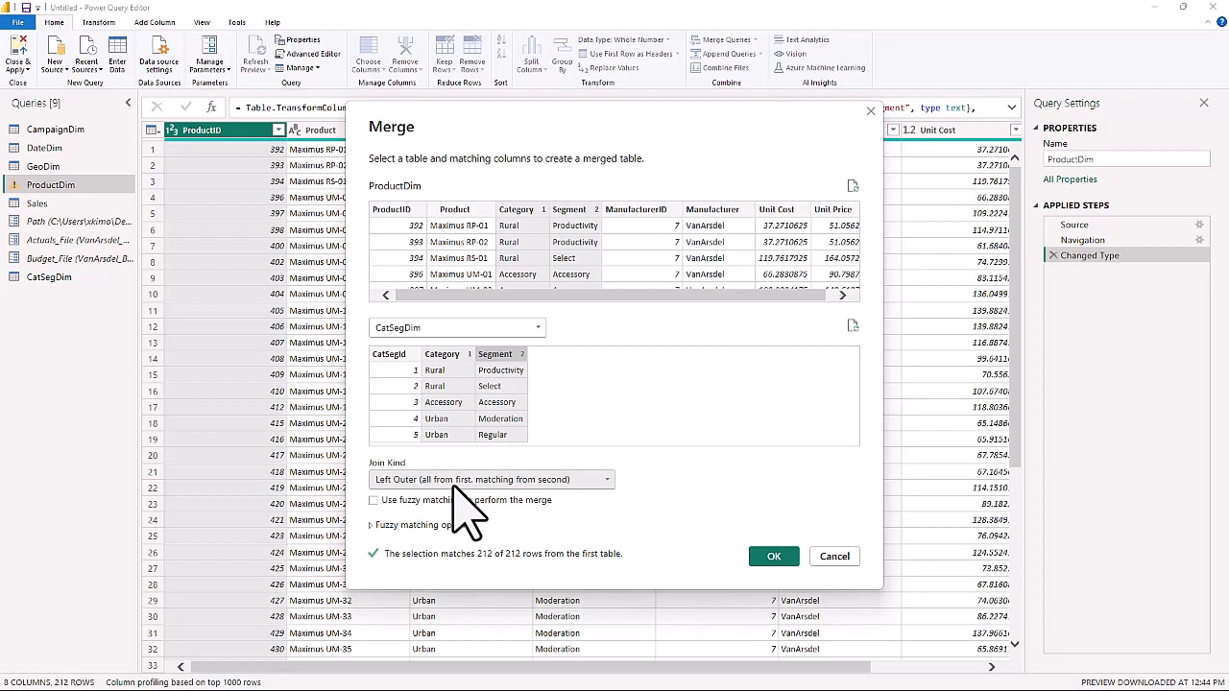
pyautogui.click(759, 555)
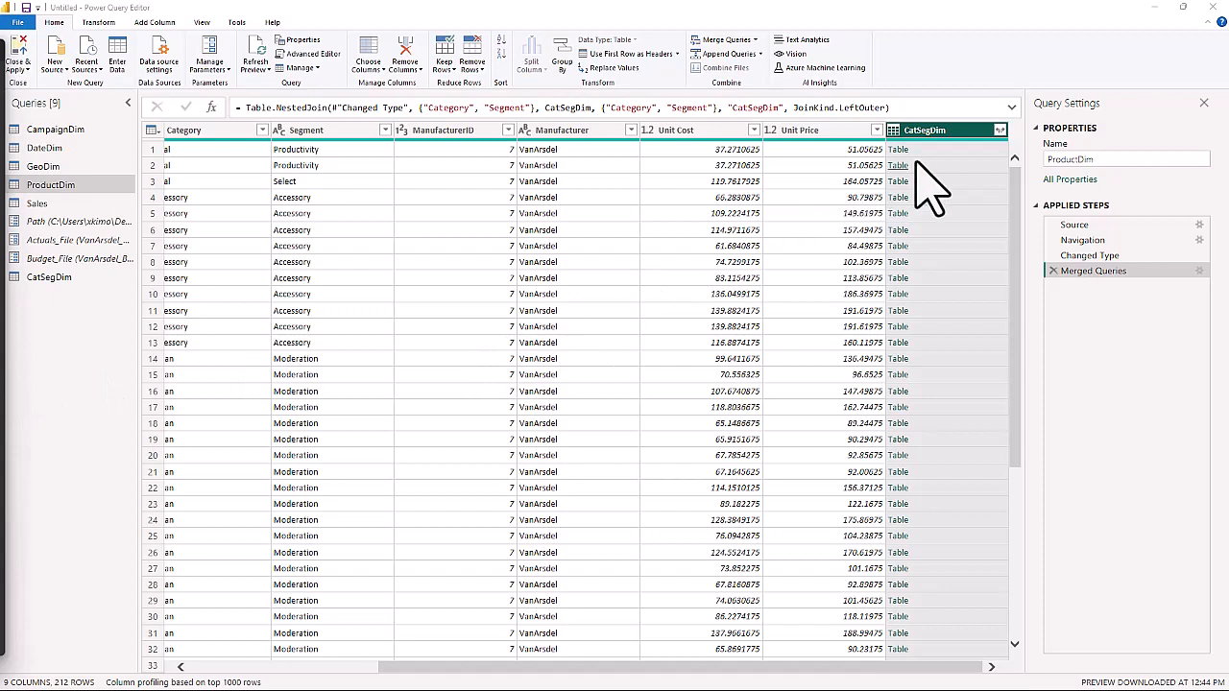
# Expand only CatSegId from the merged CatSegDim column, without using the original column name as prefix.
pyautogui.click(1000, 131)
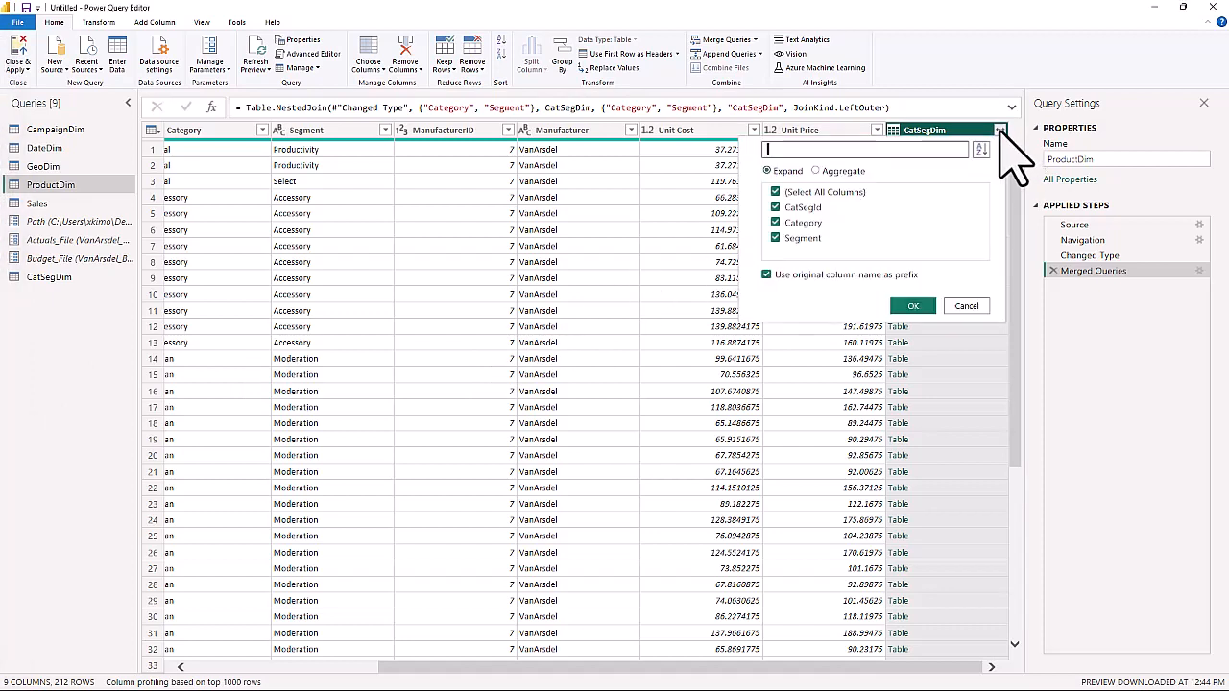
pyautogui.click(776, 192)
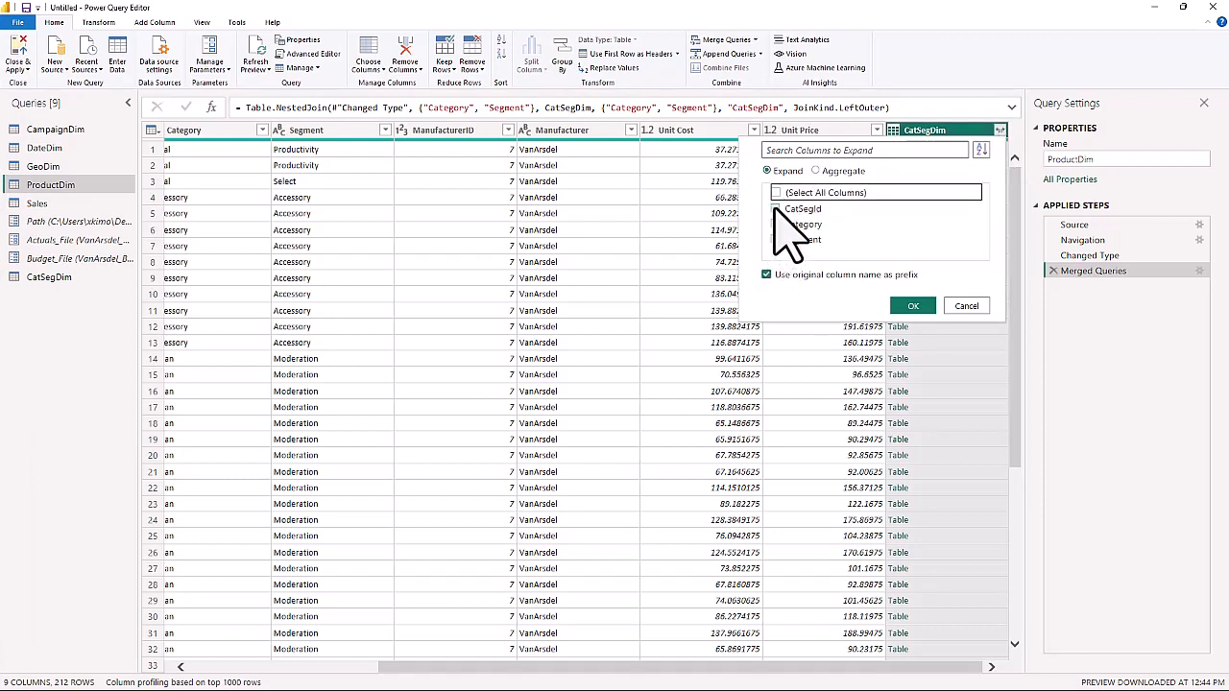
pyautogui.click(776, 208)
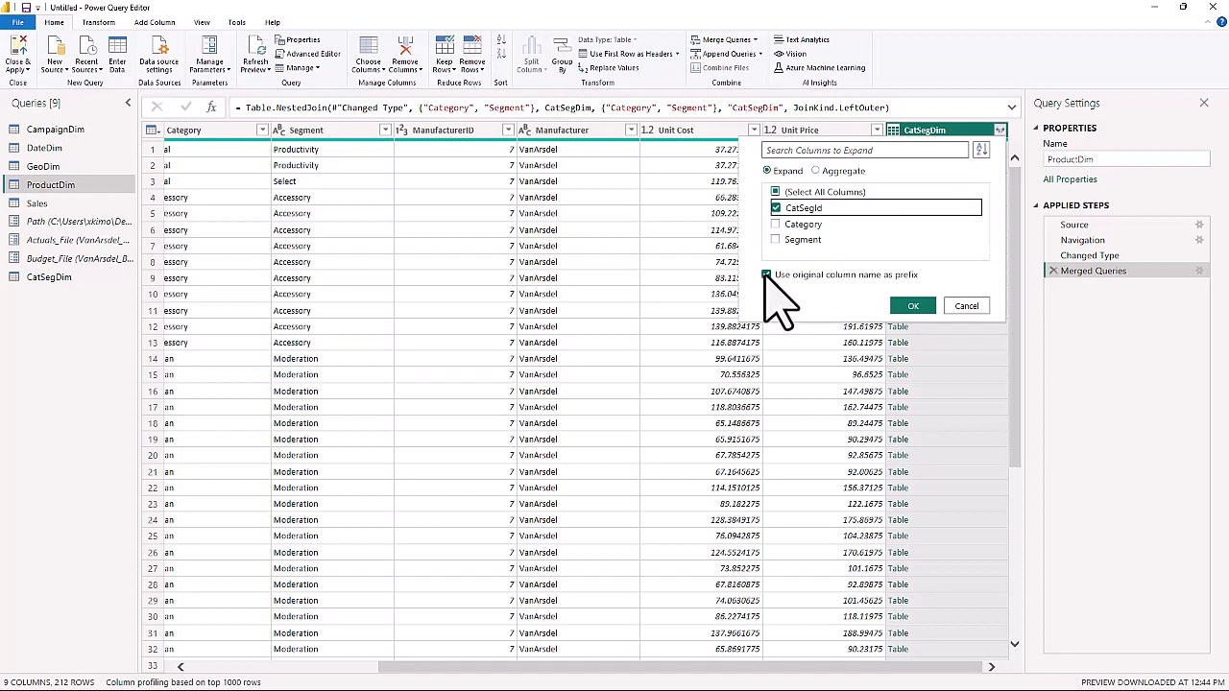
pyautogui.click(767, 275)
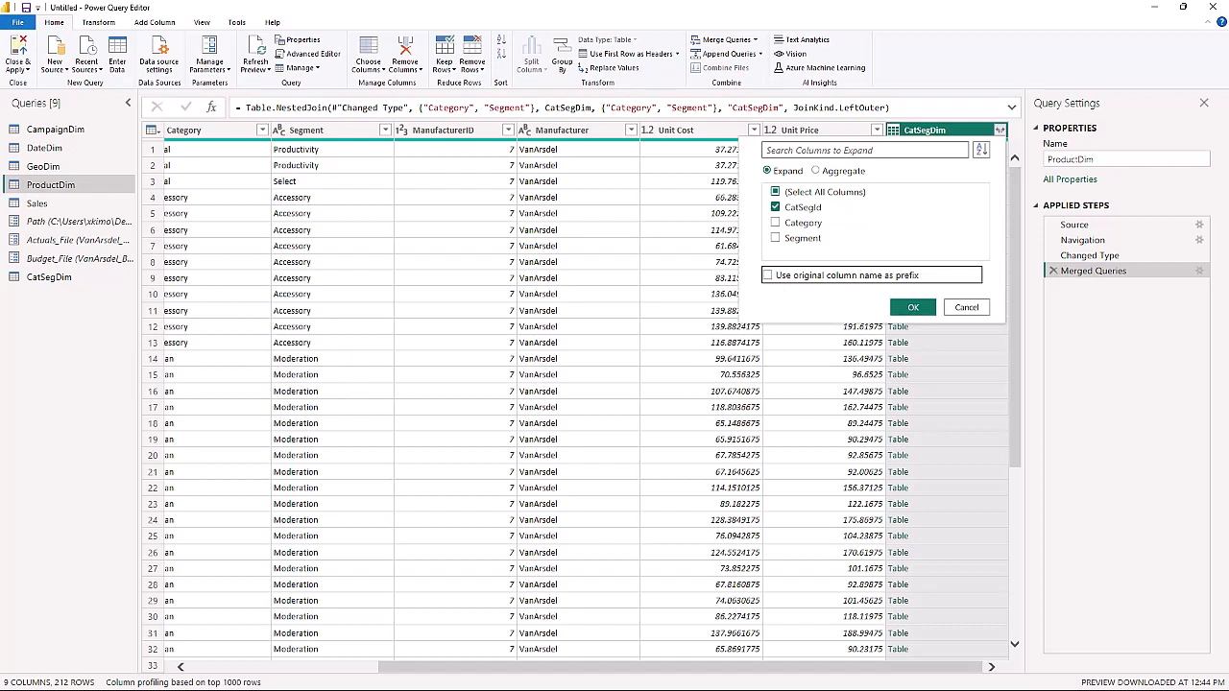
pyautogui.click(913, 307)
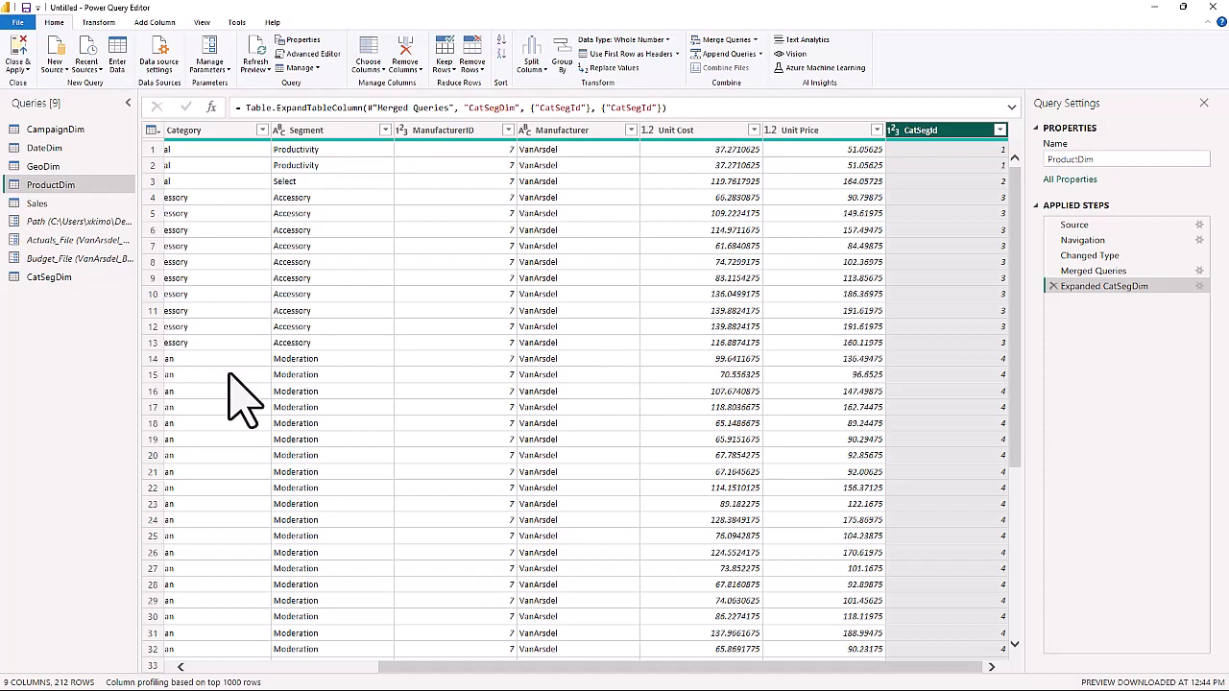
# Remove the ManufacturerID and Manufacturer columns from ProductDim.
pyautogui.click(439, 131)
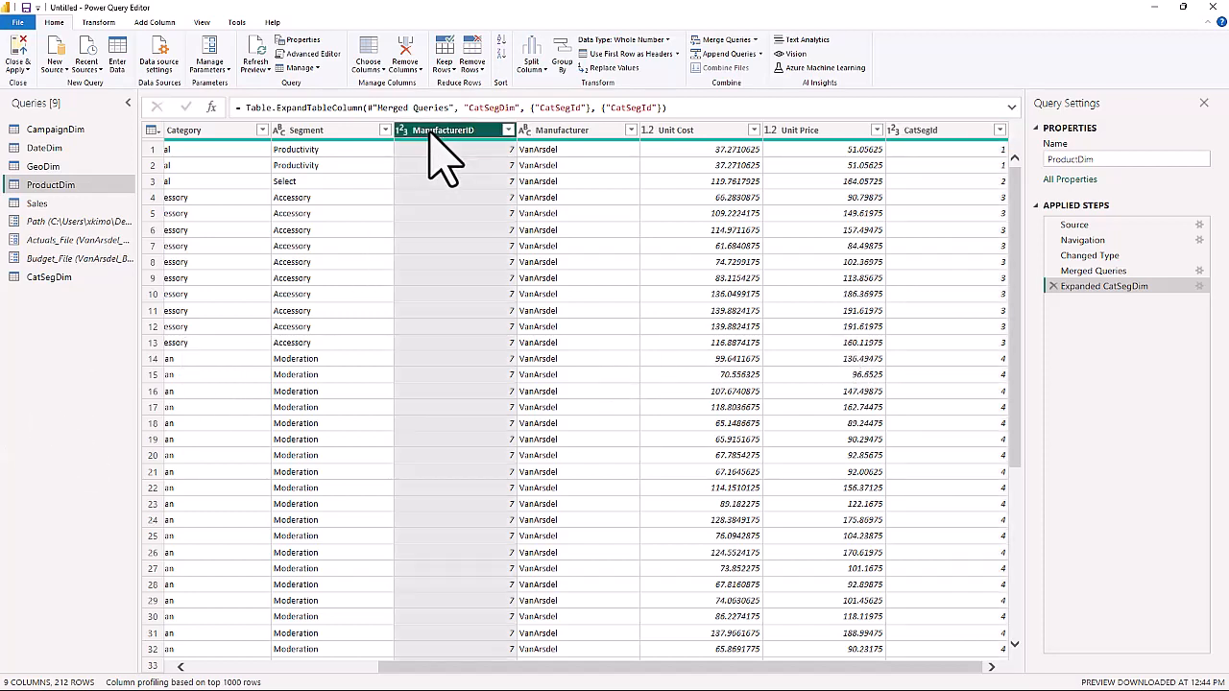
pyautogui.keyDown('ctrl'); pyautogui.click(563, 132); pyautogui.keyUp('ctrl')
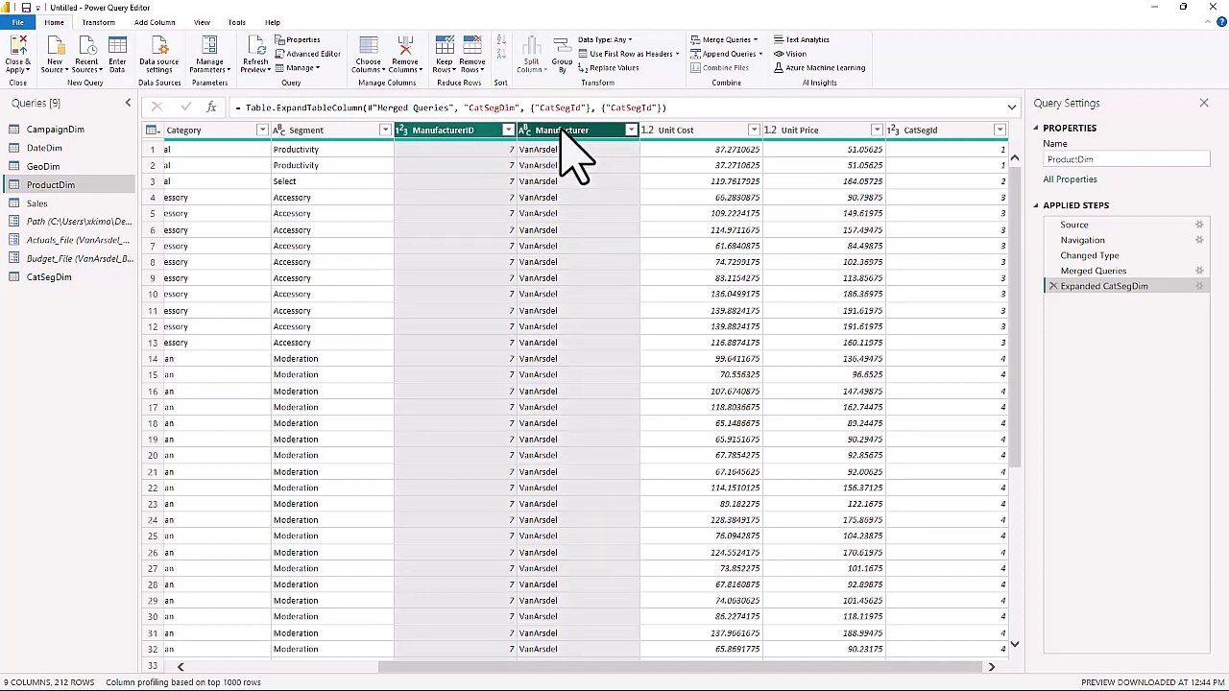
pyautogui.rightClick(573, 158)
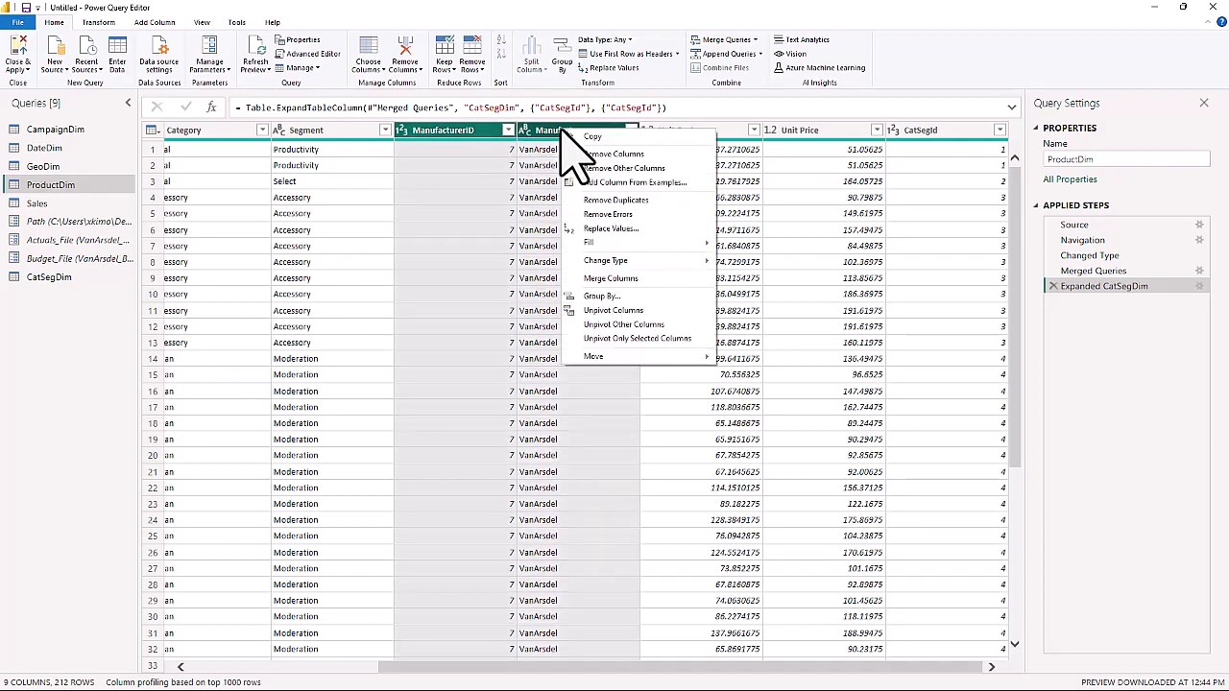
pyautogui.click(592, 156)
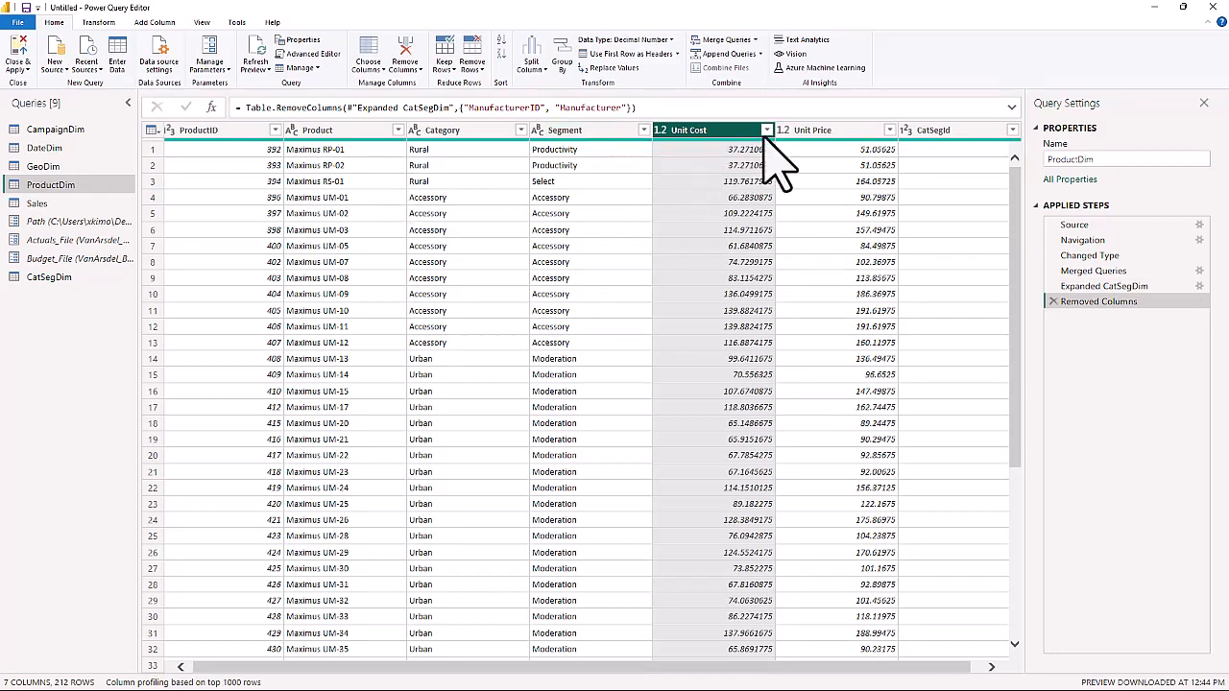
# Reorder the ProductDim columns so CatSegId, Unit Price and Unit Cost follow Product, ahead of Category and Segment.
pyautogui.moveTo(943, 132); pyautogui.dragTo(447, 144)
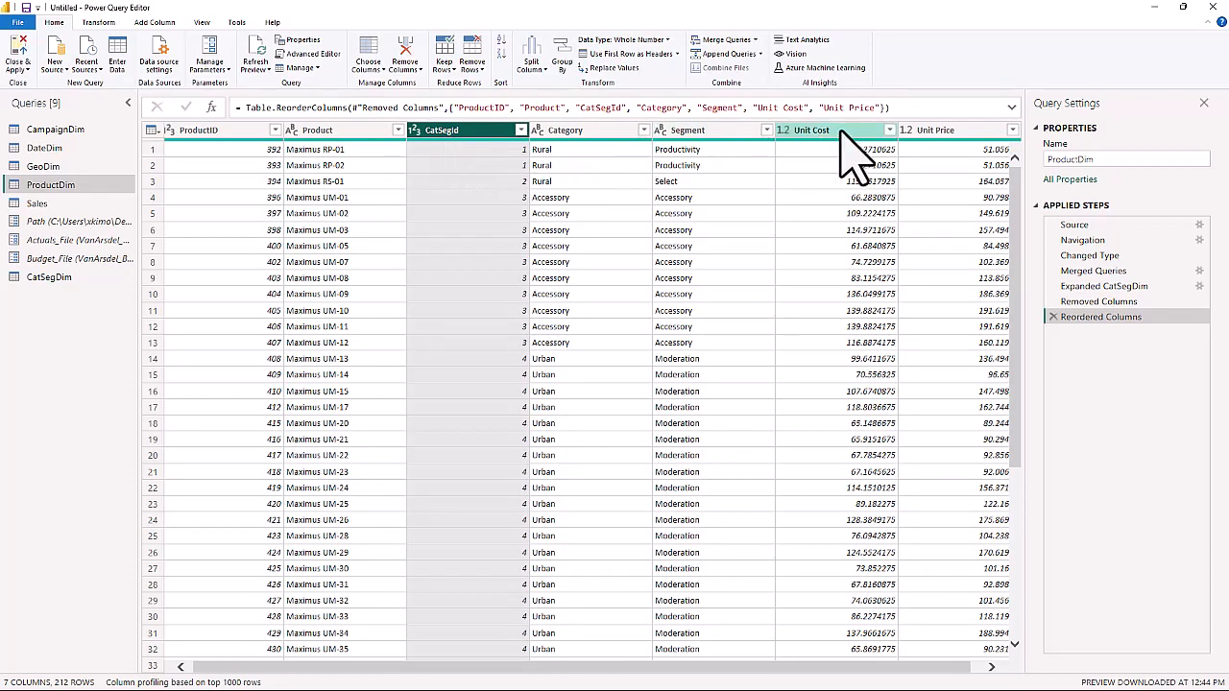
pyautogui.click(933, 133)
pyautogui.moveTo(889, 139); pyautogui.dragTo(561, 144)
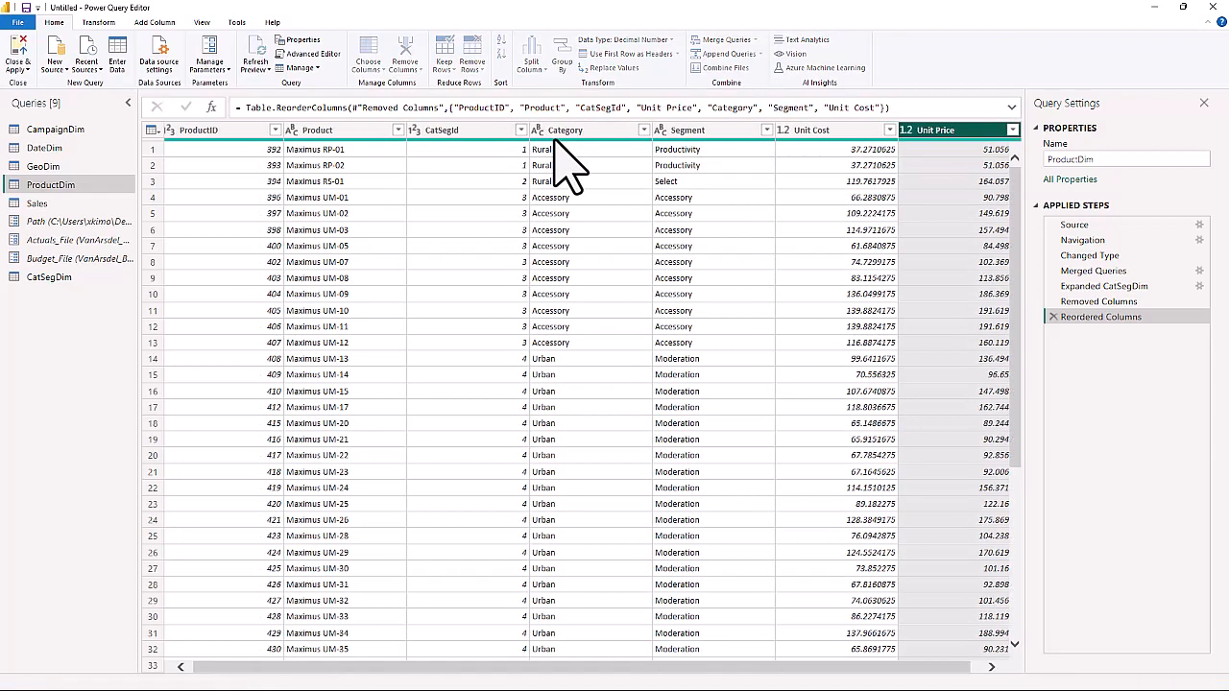
pyautogui.click(911, 135)
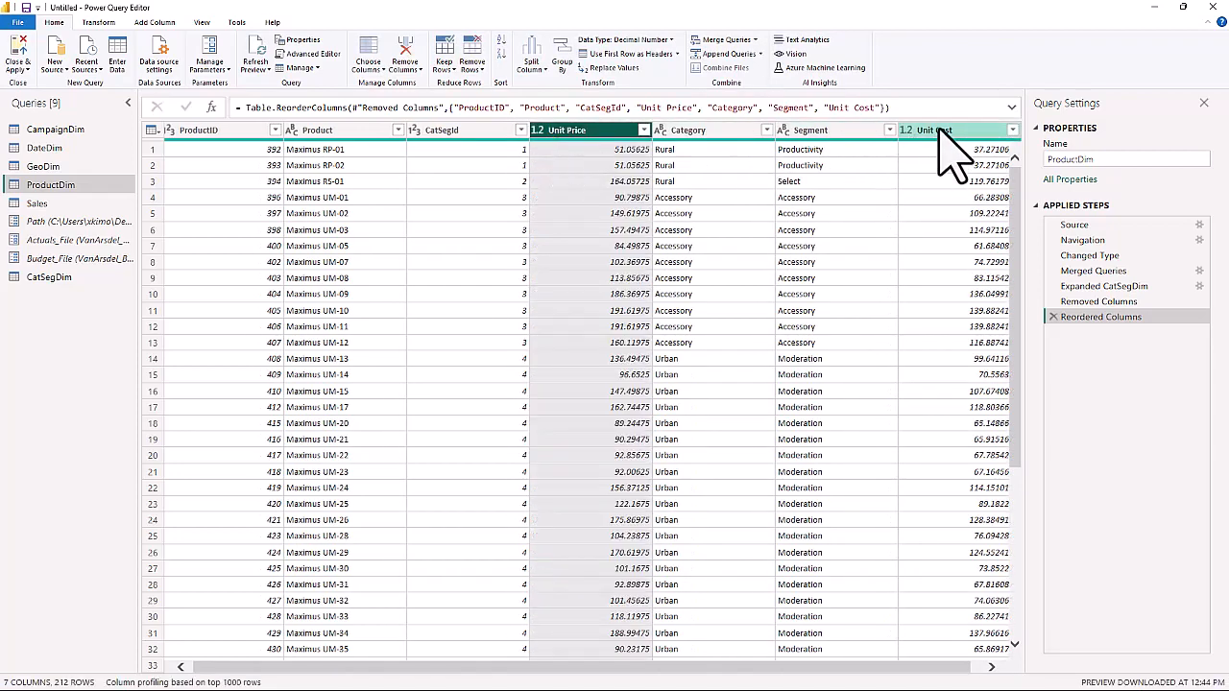
pyautogui.moveTo(937, 130); pyautogui.dragTo(685, 140)
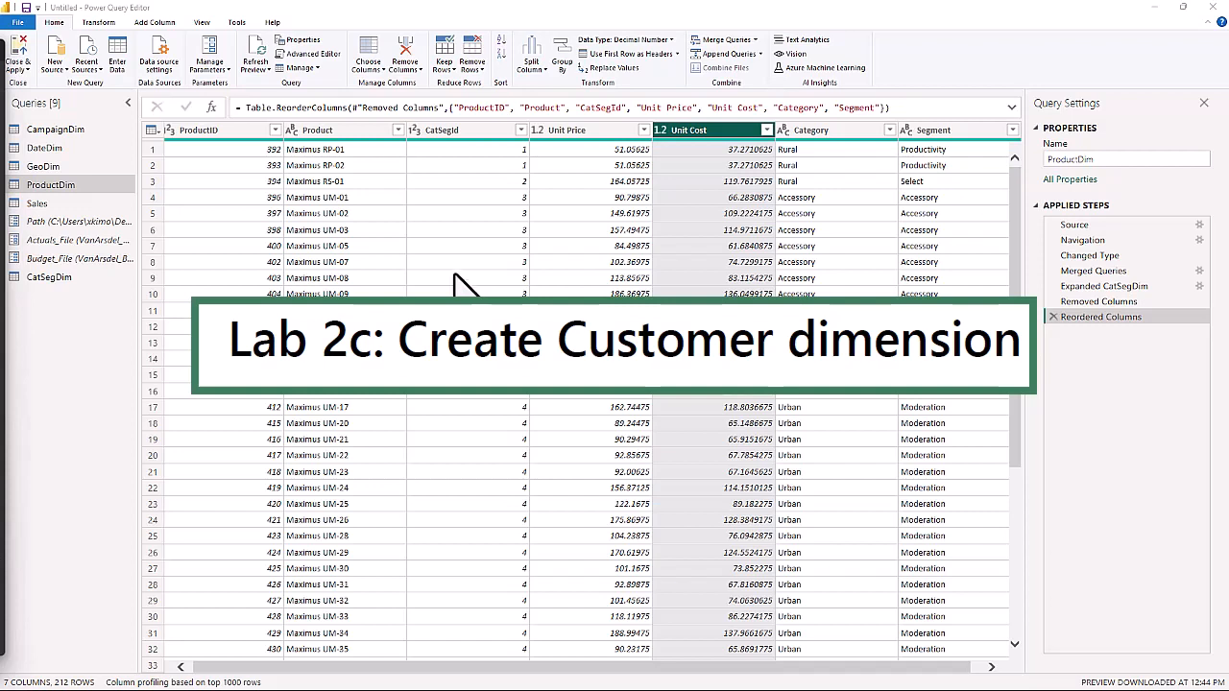
# Import the CustomerDim table from the recent source VanArsdel_Actuals.xlsx as a new query.
pyautogui.click(96, 67)
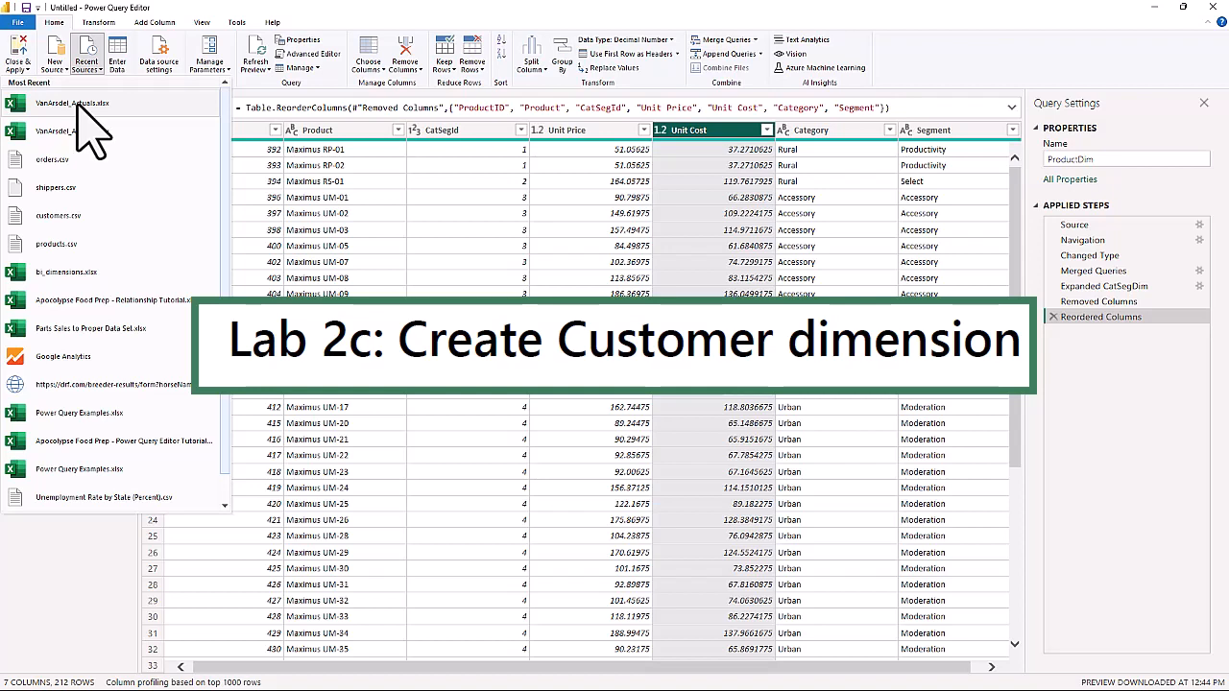
pyautogui.click(77, 106)
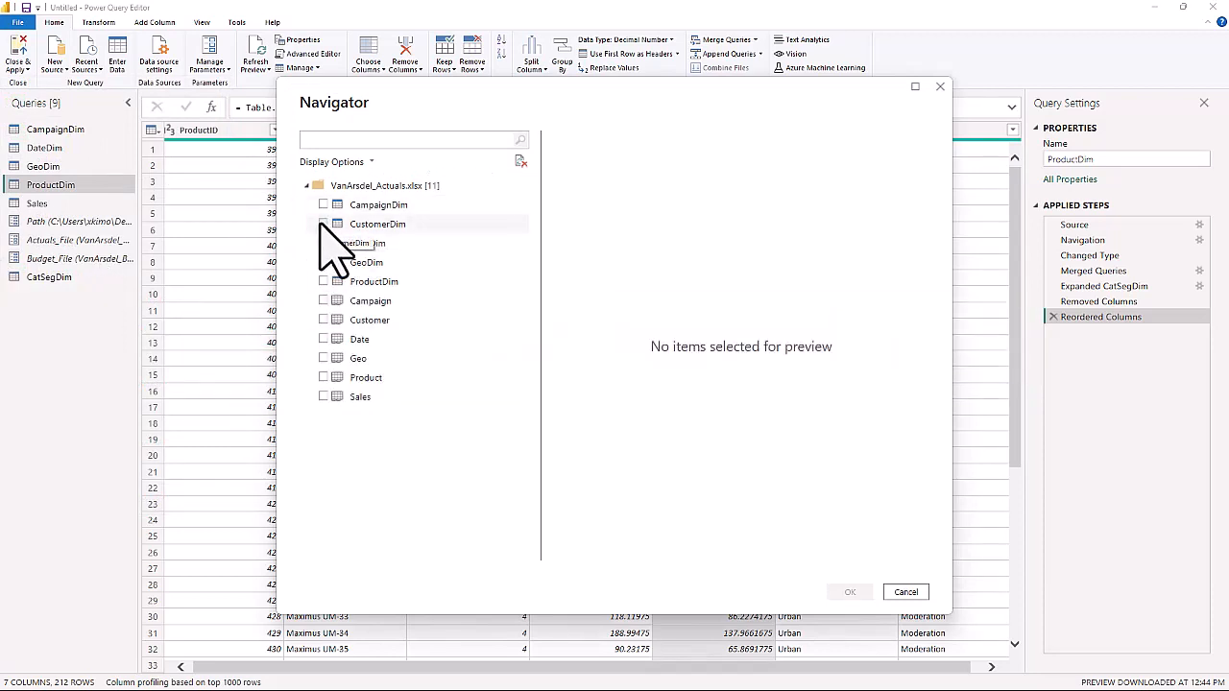
pyautogui.click(323, 224)
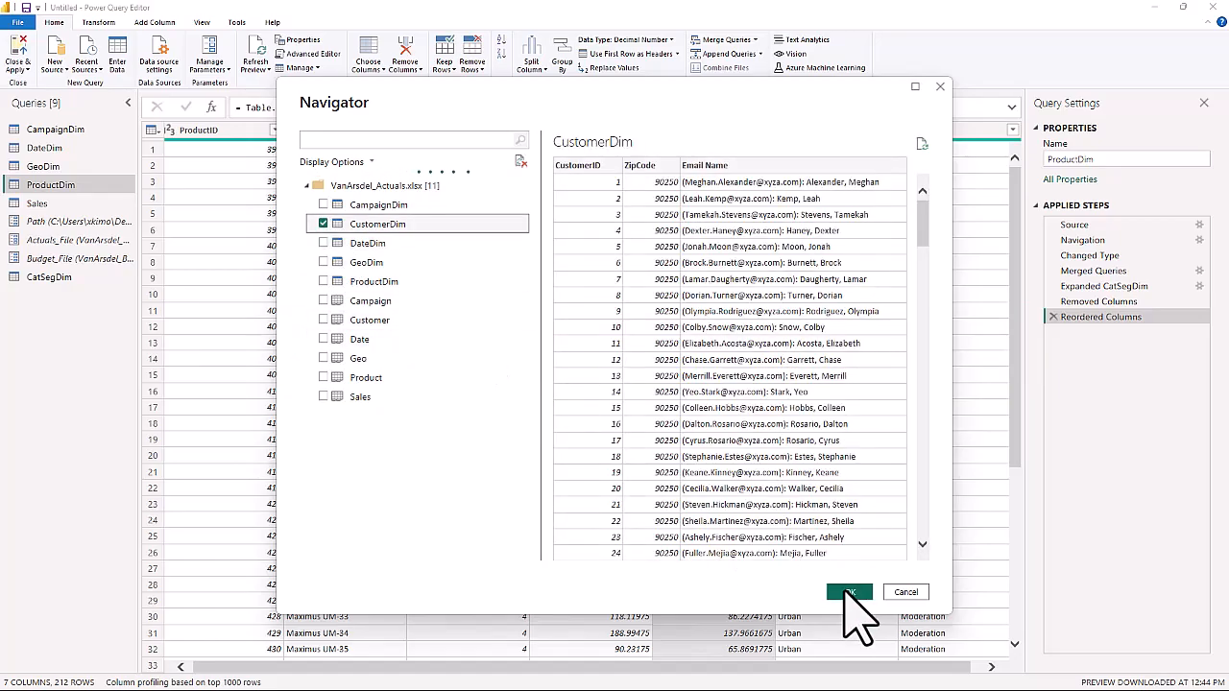
pyautogui.click(850, 592)
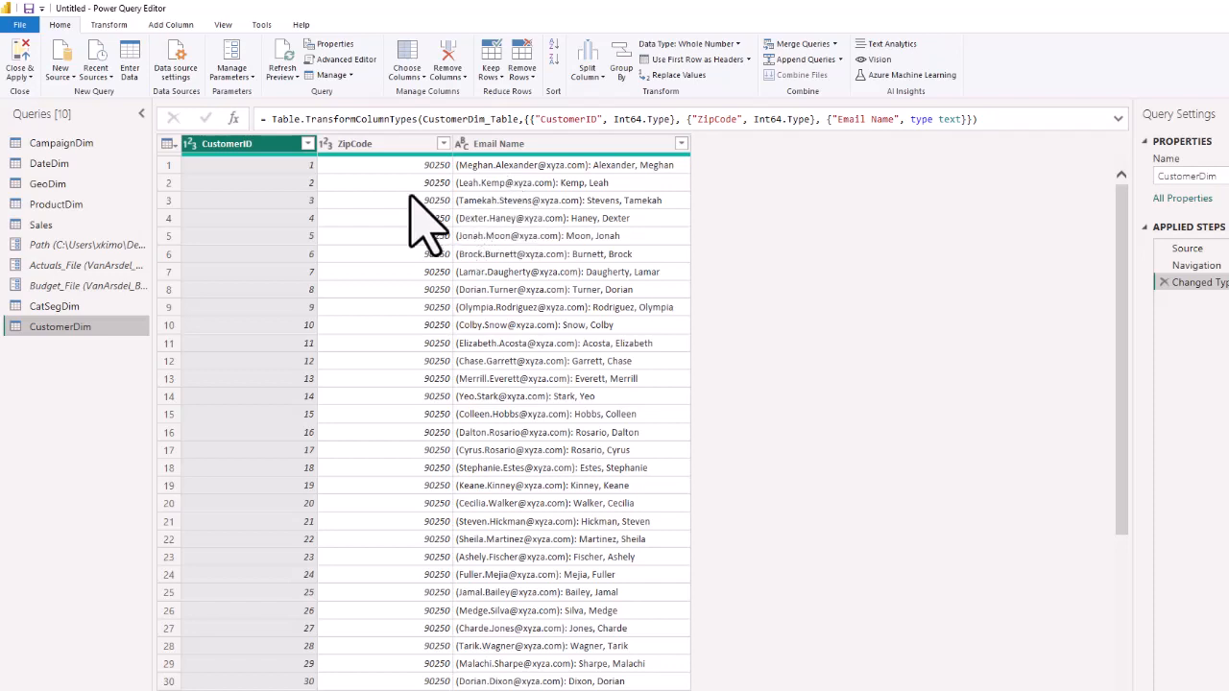
# Change the ZipCode column's data type to Text, replacing the existing type conversion.
pyautogui.click(365, 144)
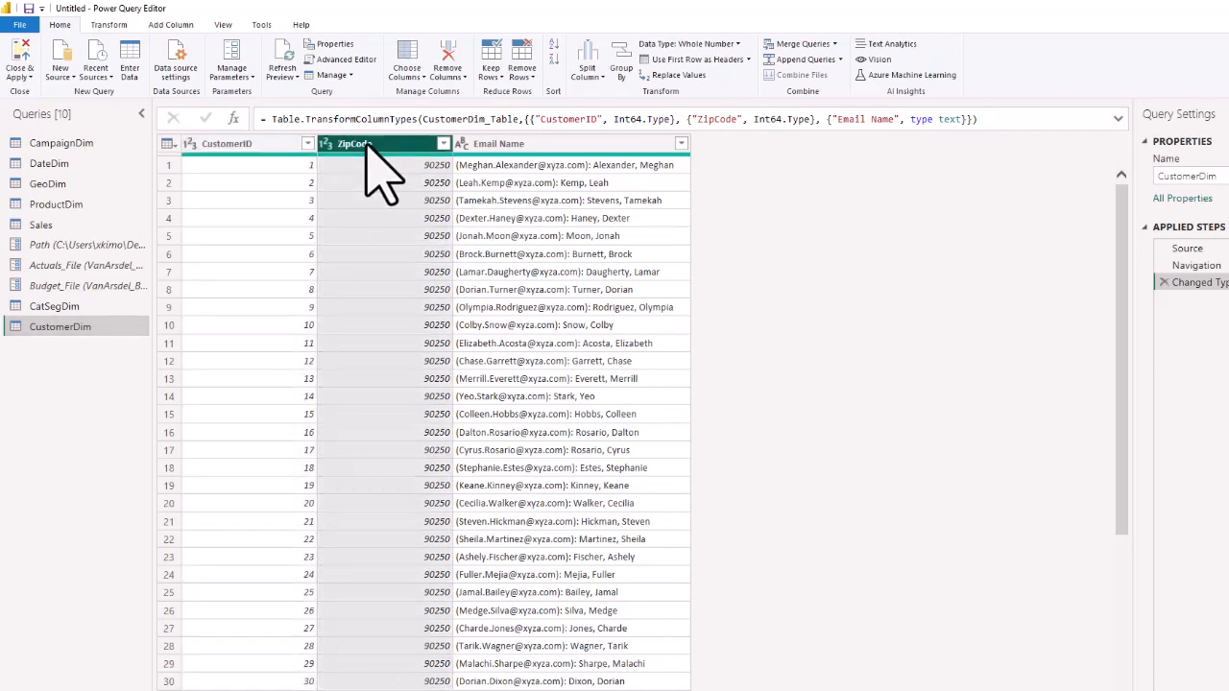
pyautogui.click(326, 145)
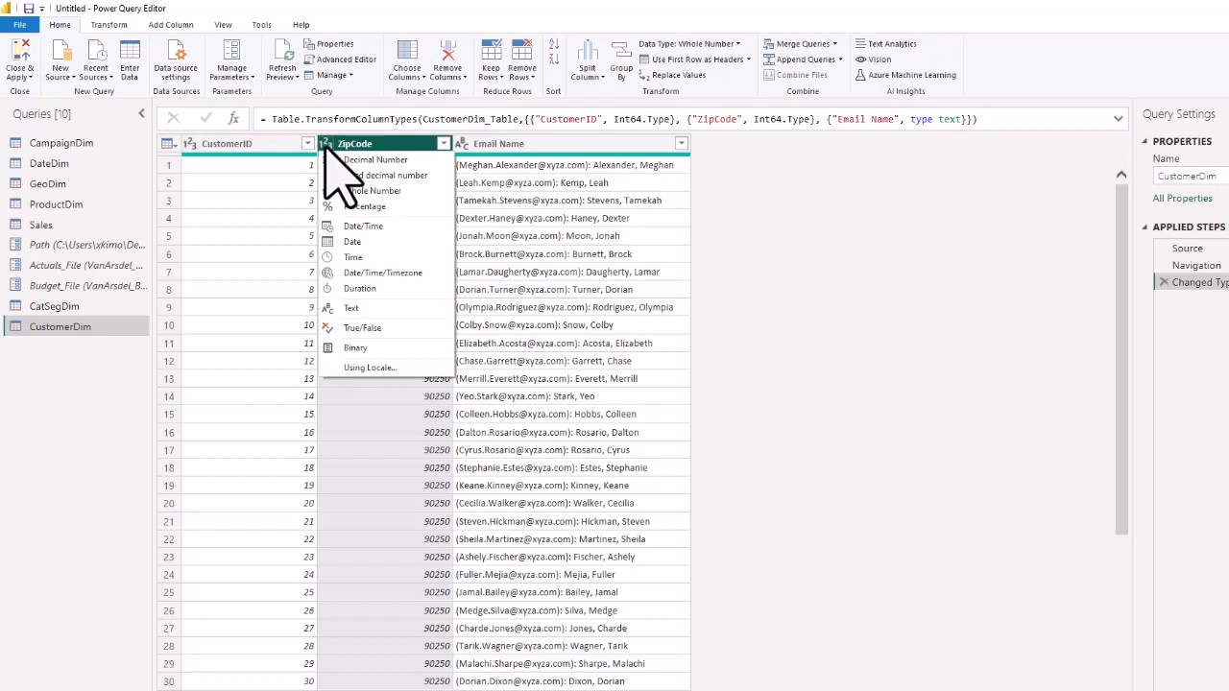
pyautogui.click(349, 308)
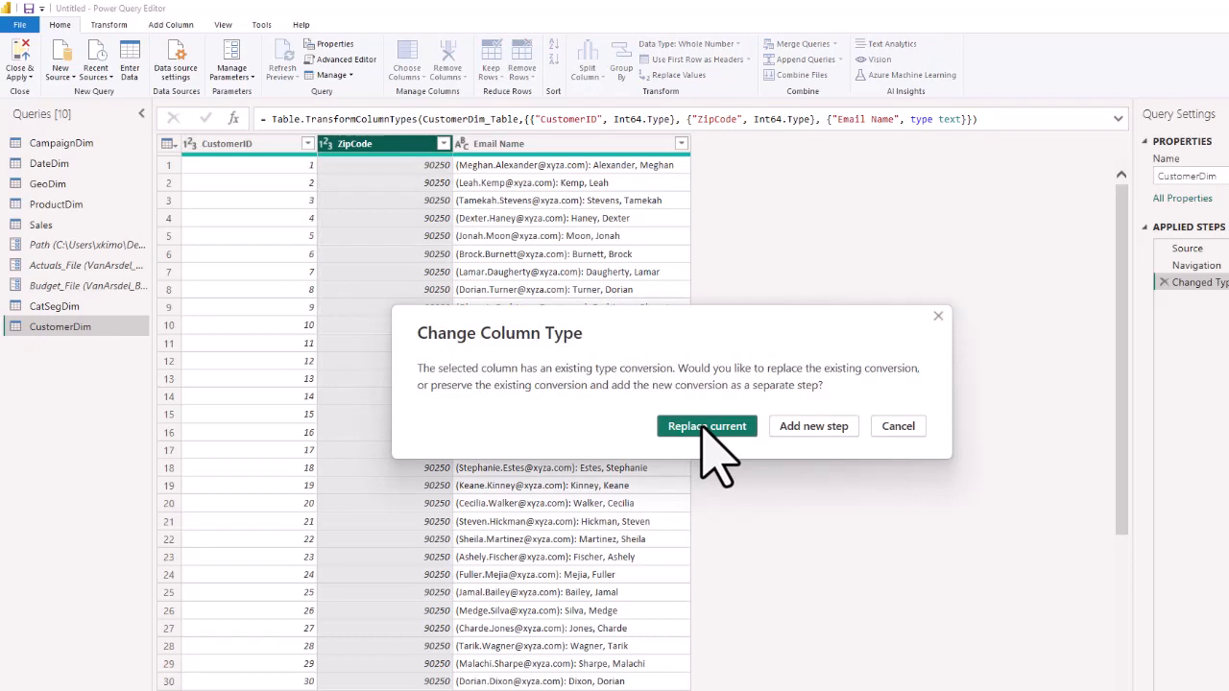
pyautogui.click(707, 426)
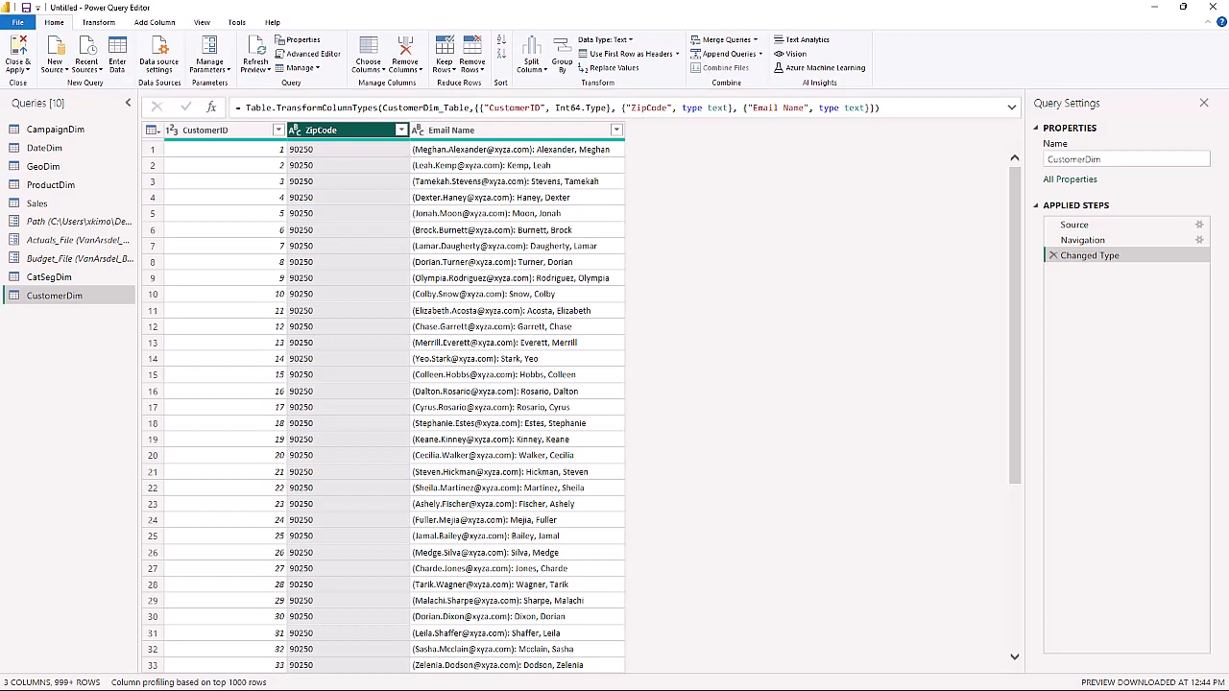
# Split the Email Name column at each occurrence of a custom delimiter consisting of a colon followed by a space.
pyautogui.click(456, 131)
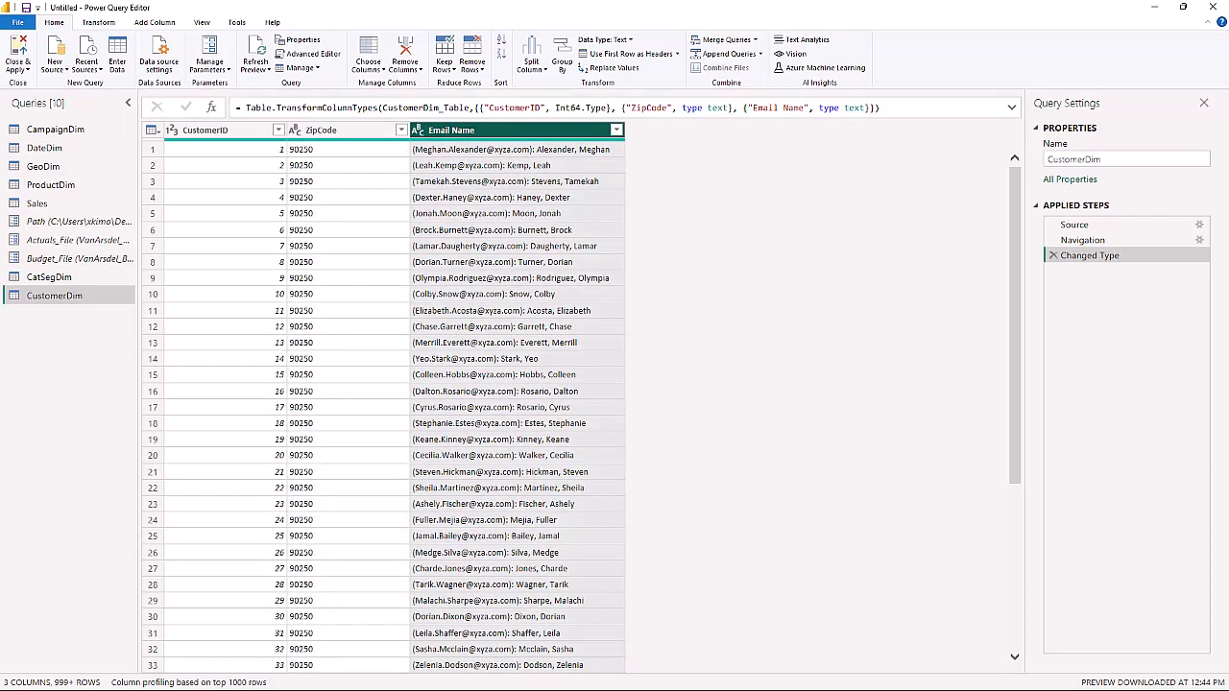
pyautogui.click(97, 23)
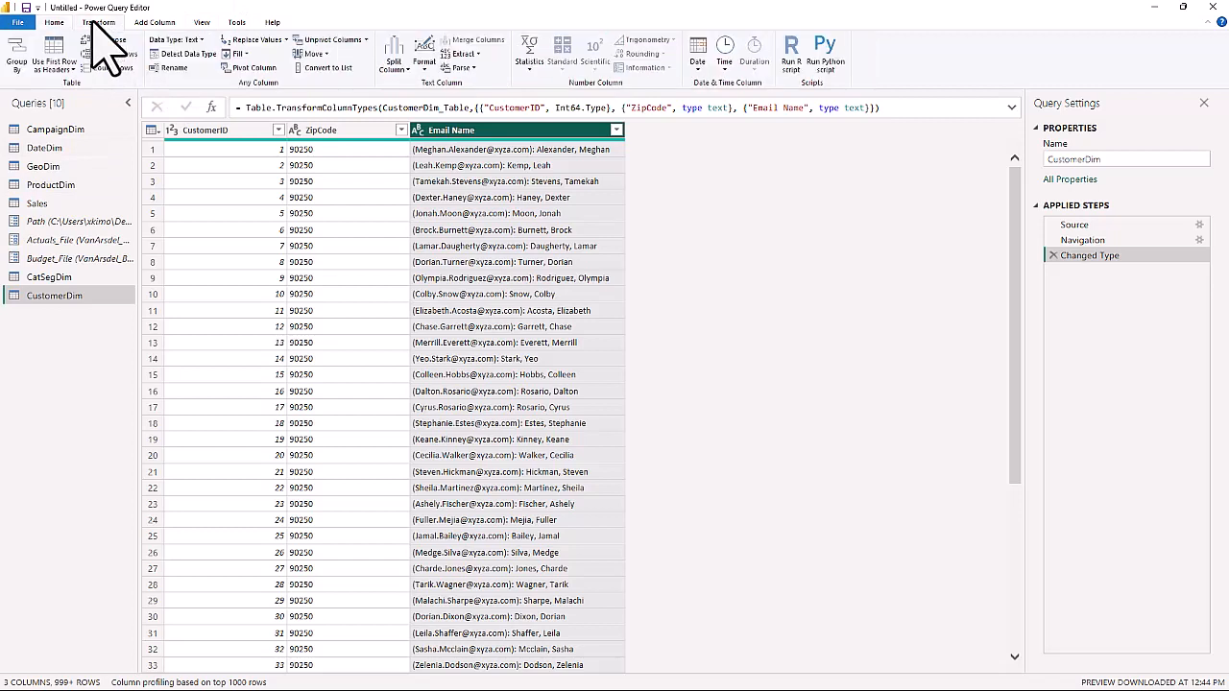
pyautogui.click(153, 23)
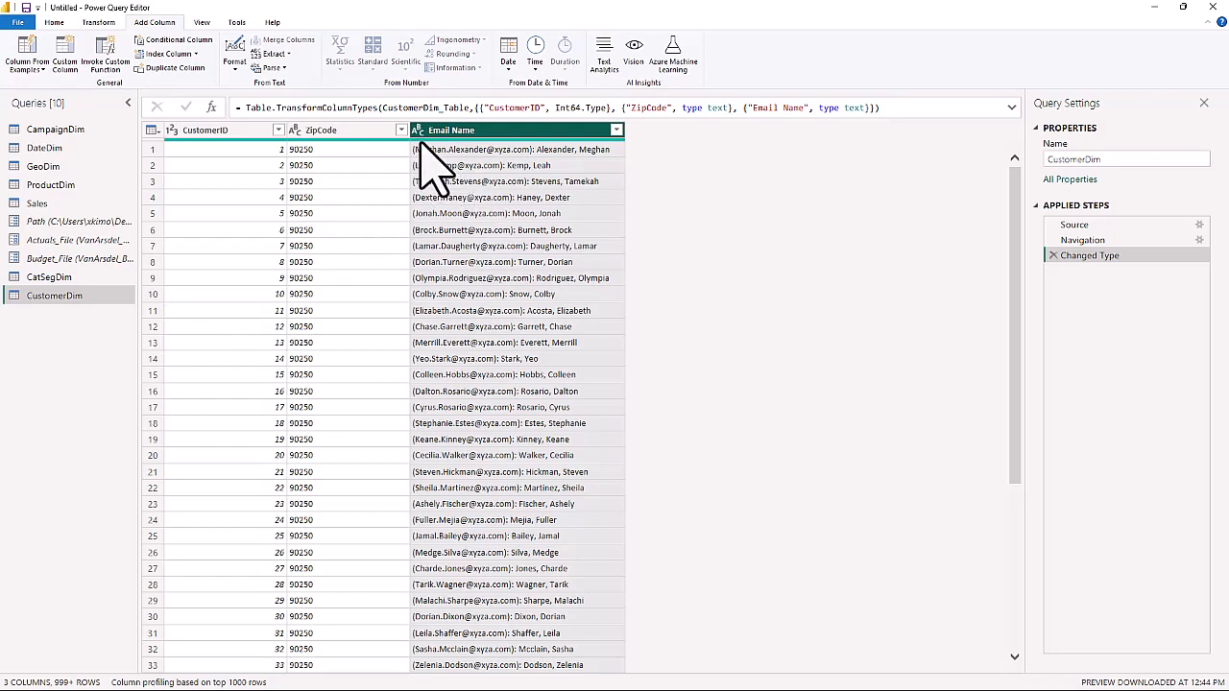
pyautogui.click(91, 22)
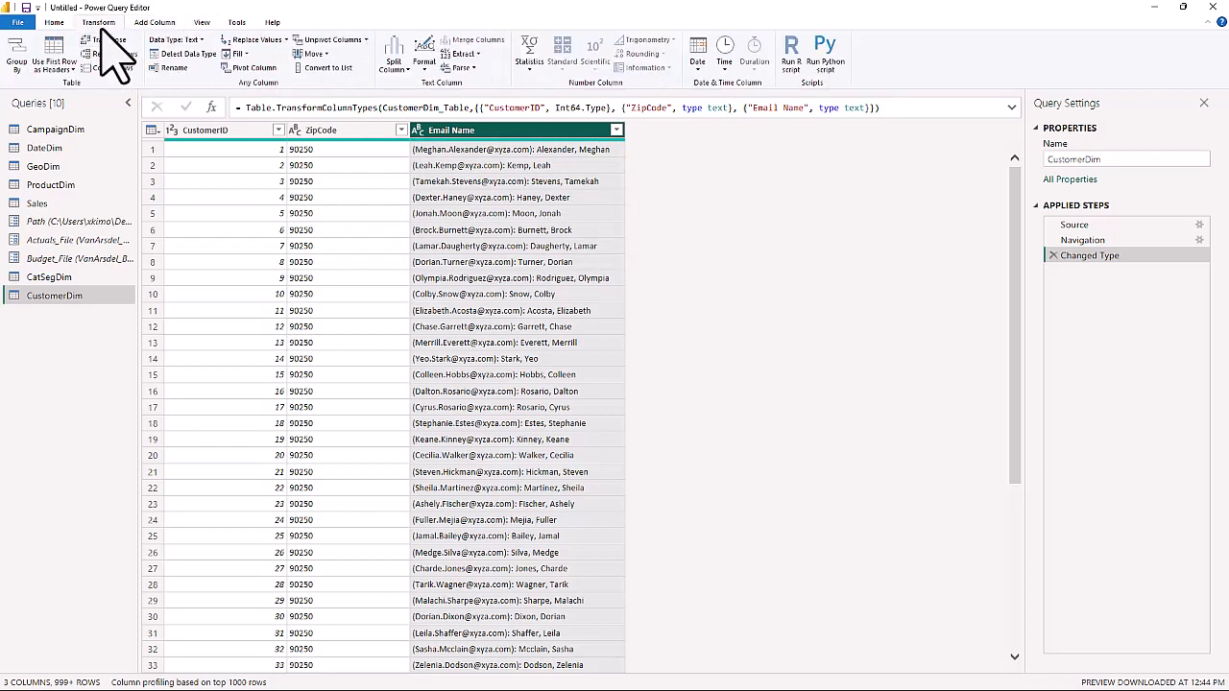
pyautogui.click(53, 22)
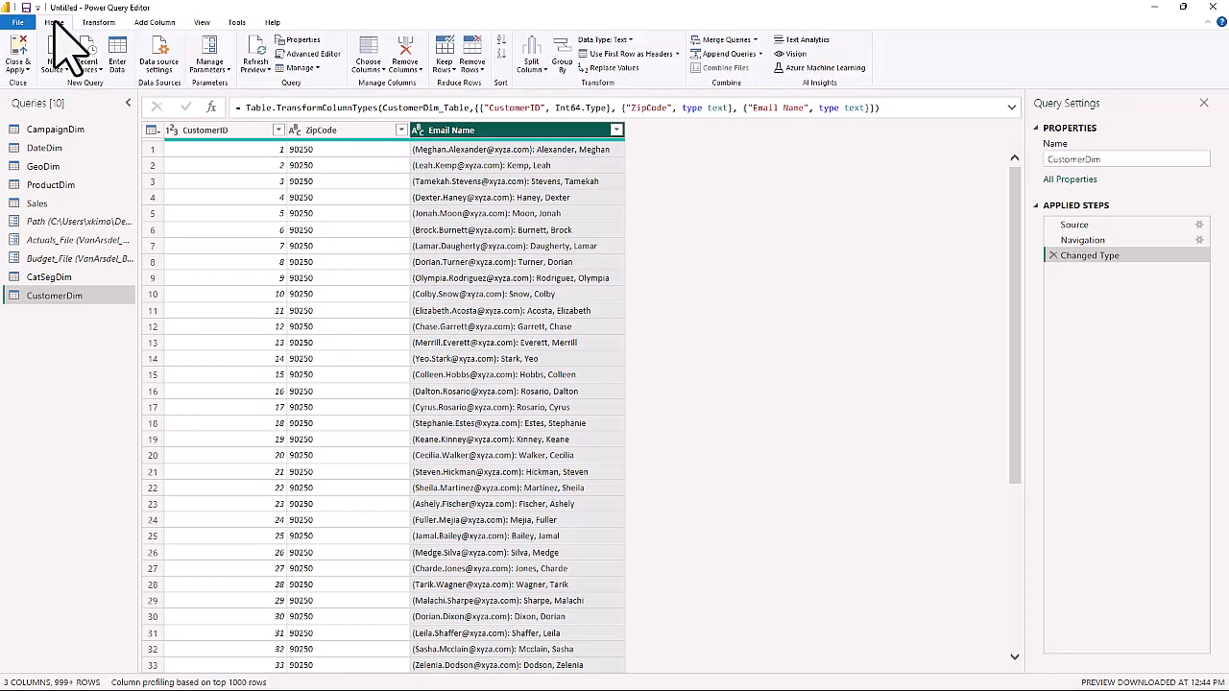
pyautogui.click(534, 63)
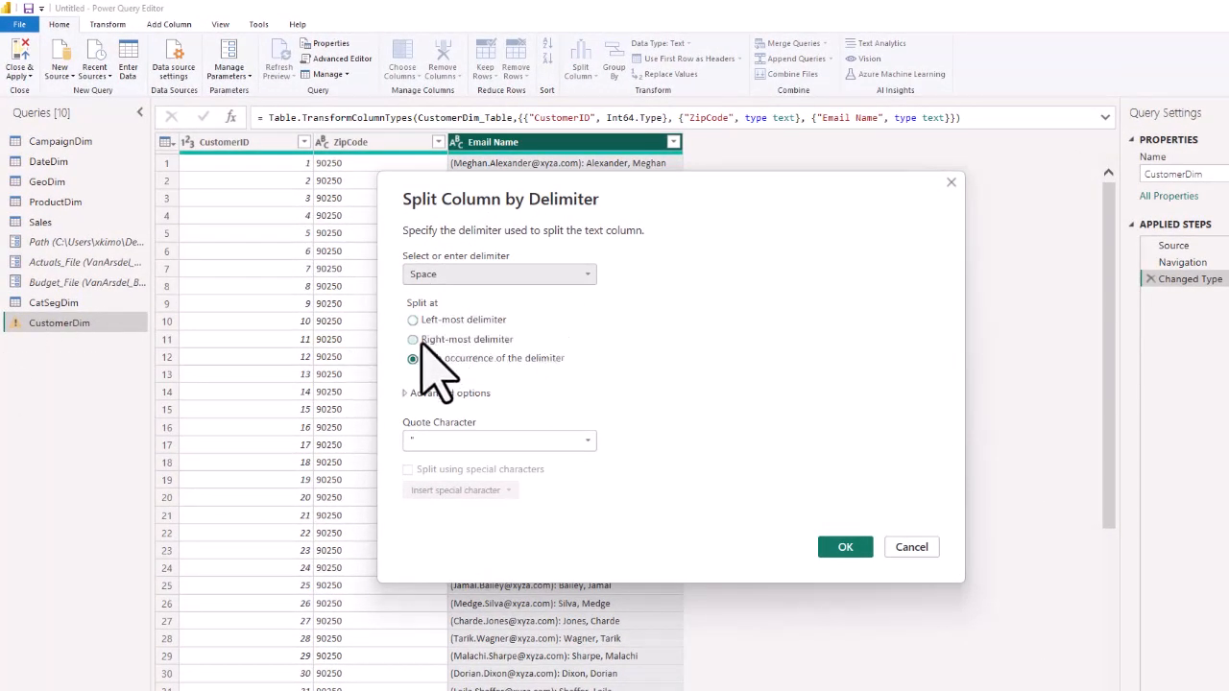
pyautogui.click(580, 275)
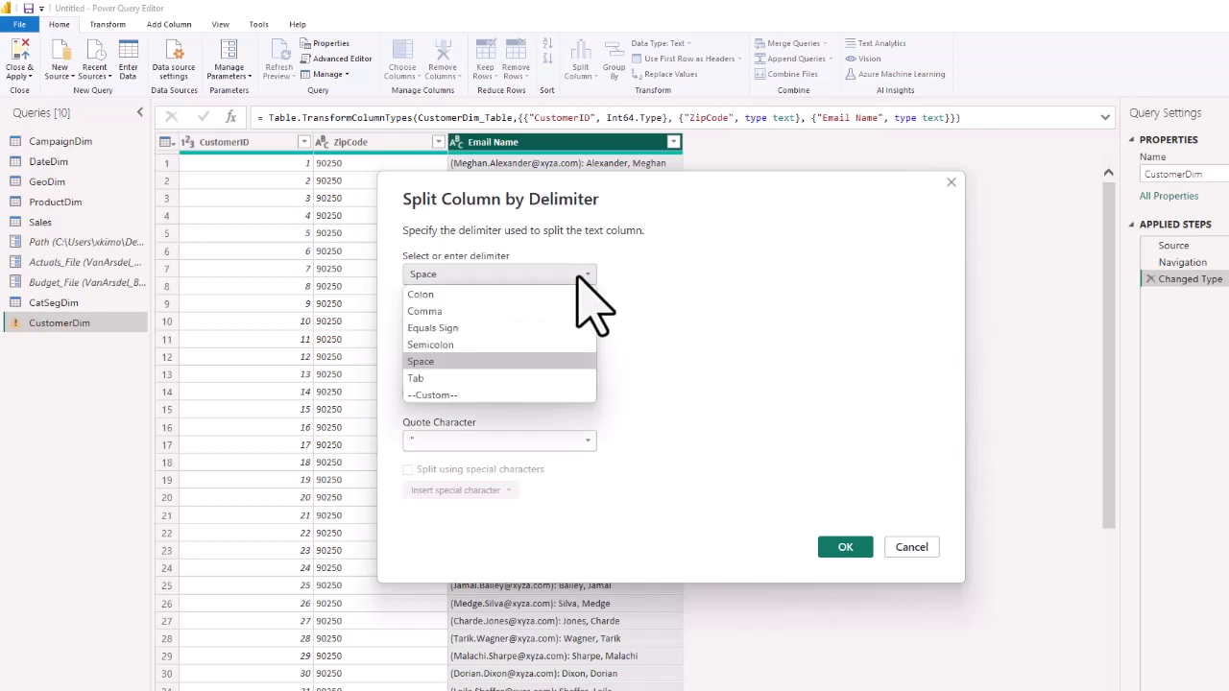
pyautogui.click(434, 395)
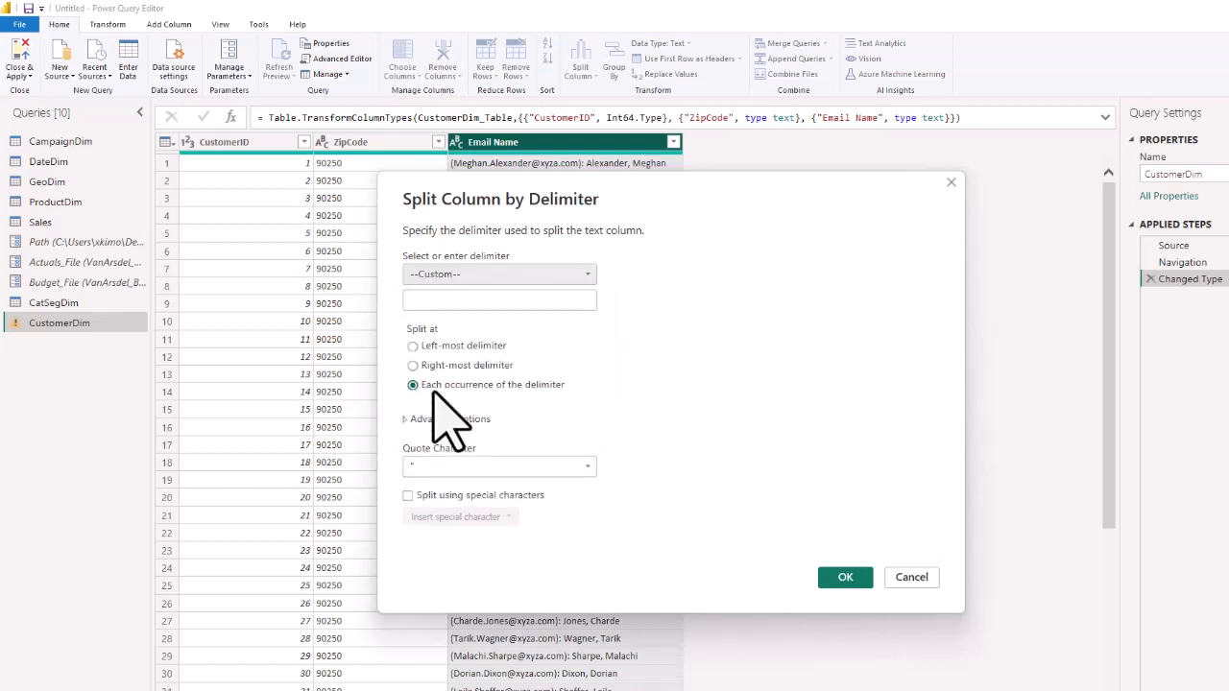
pyautogui.click(414, 300)
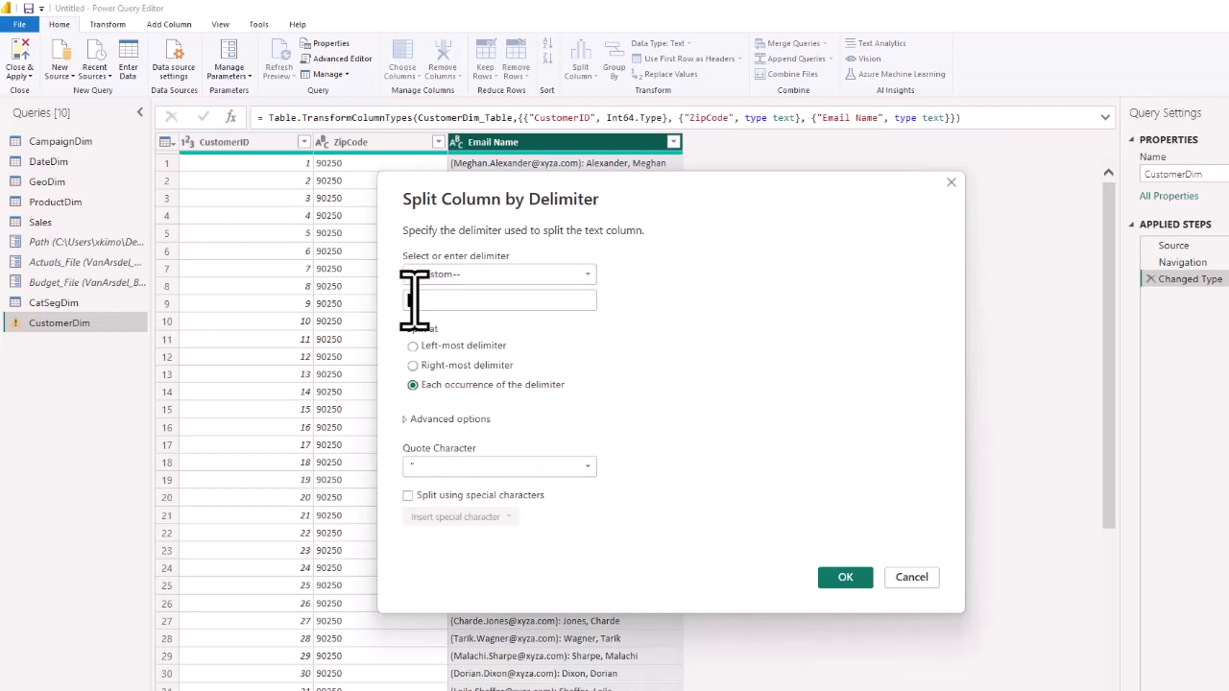
pyautogui.write(':')
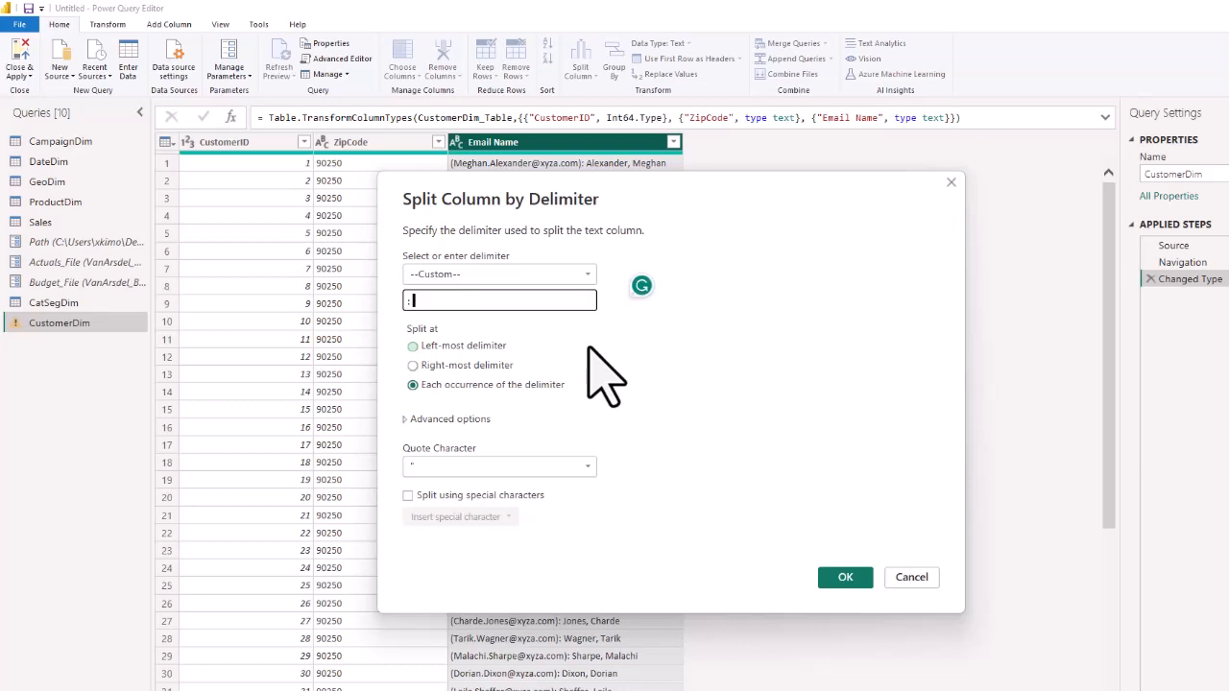
pyautogui.click(845, 578)
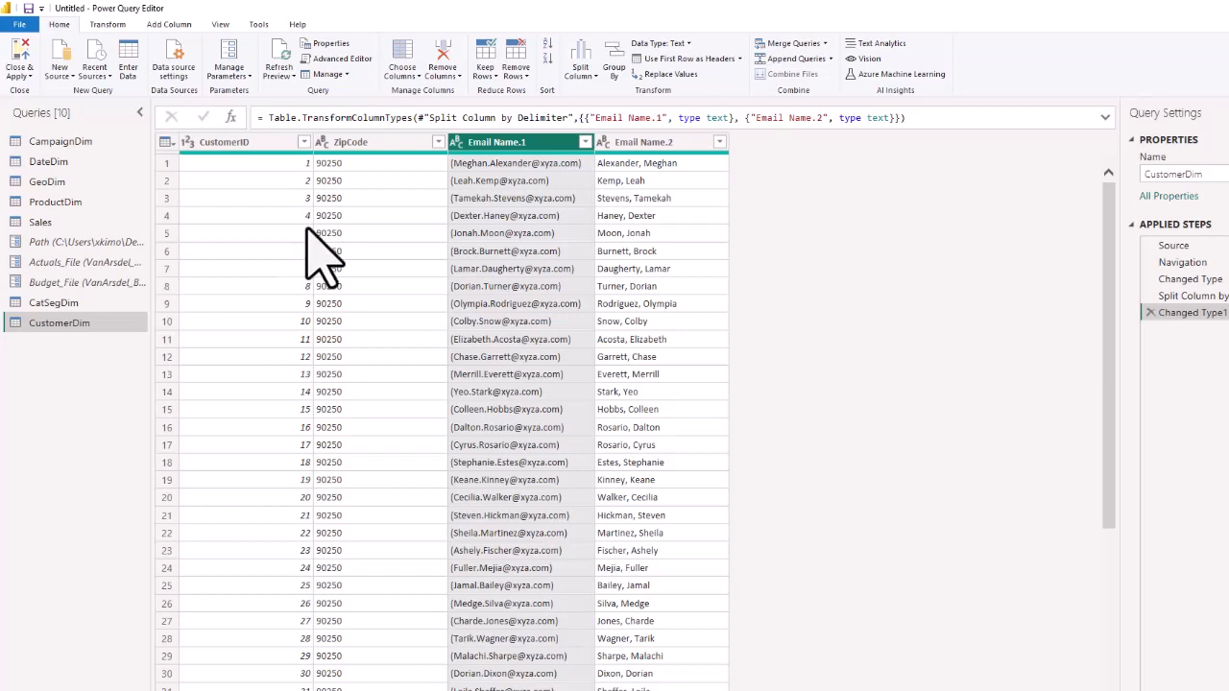
# Start a new custom column in CustomerDim and name it Separator.
pyautogui.click(656, 145)
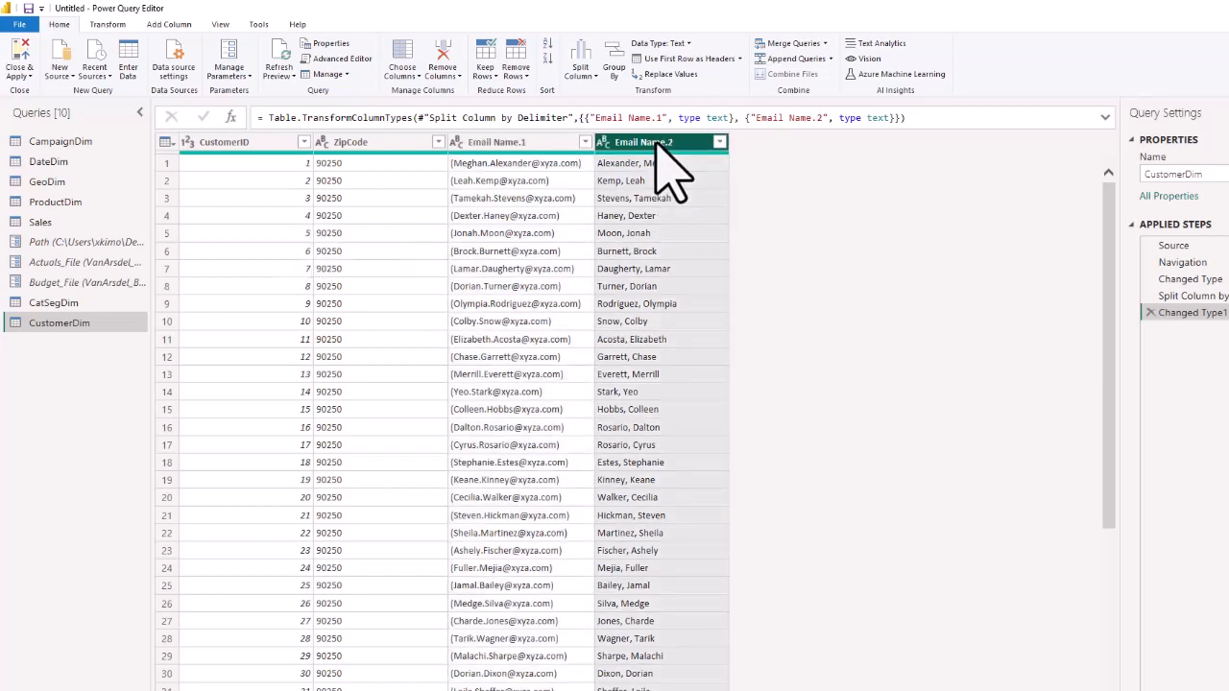
pyautogui.click(164, 21)
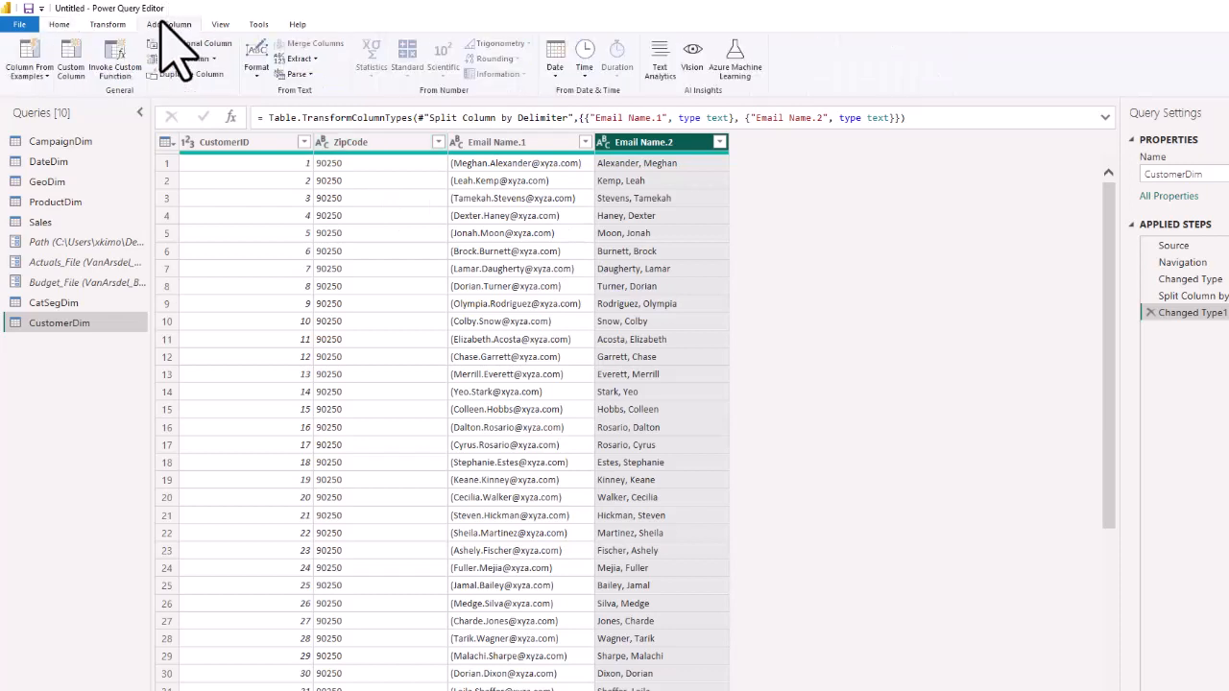
pyautogui.click(74, 65)
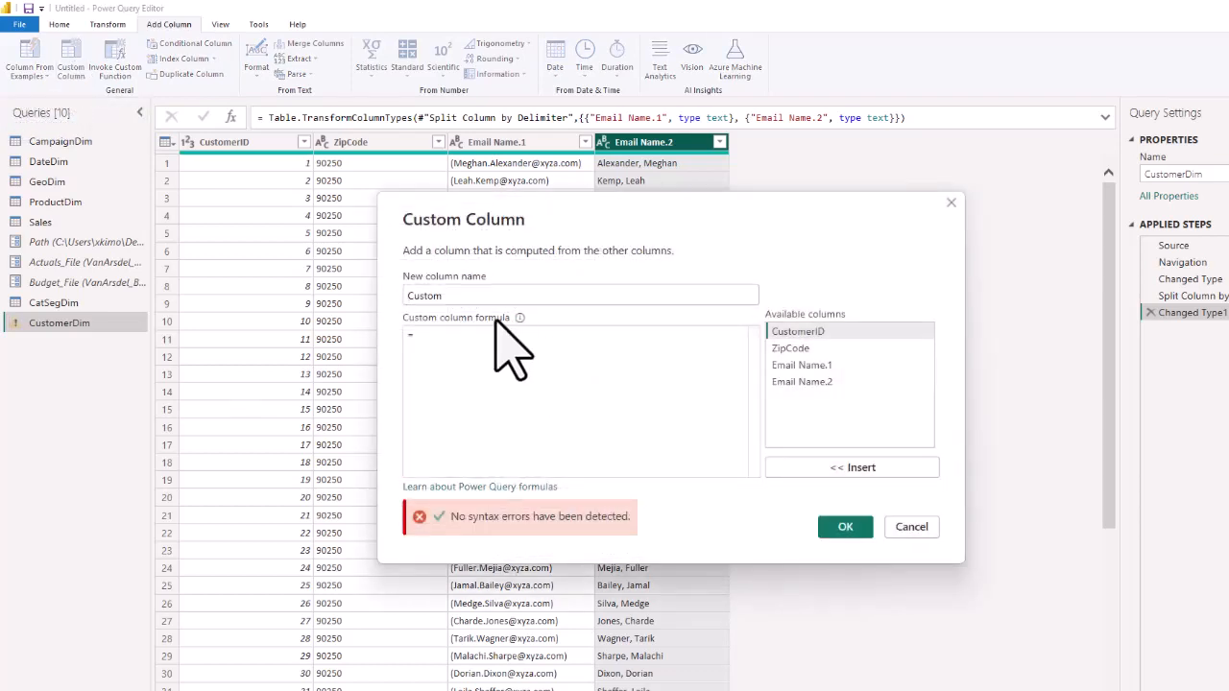
pyautogui.moveTo(451, 294); pyautogui.dragTo(285, 288)
pyautogui.write('Separator')
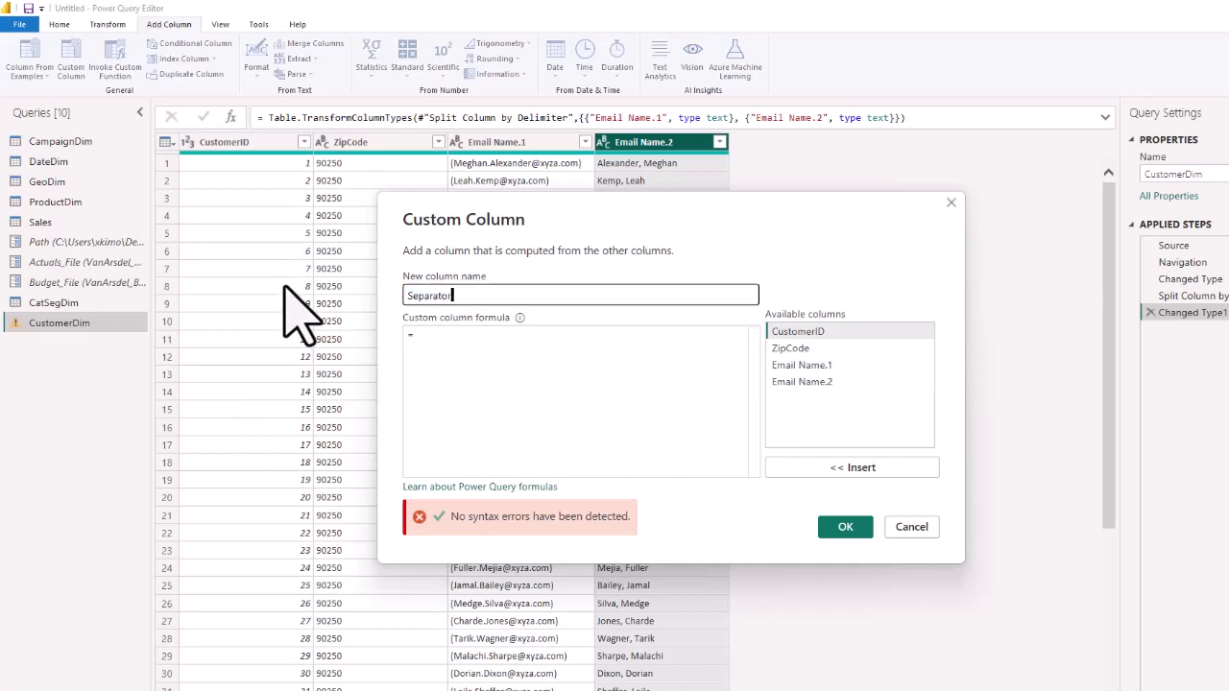
# Define the Separator column with the formula Text.PositionOf([Email Name.2],",") and add it to the table.
pyautogui.click(455, 342)
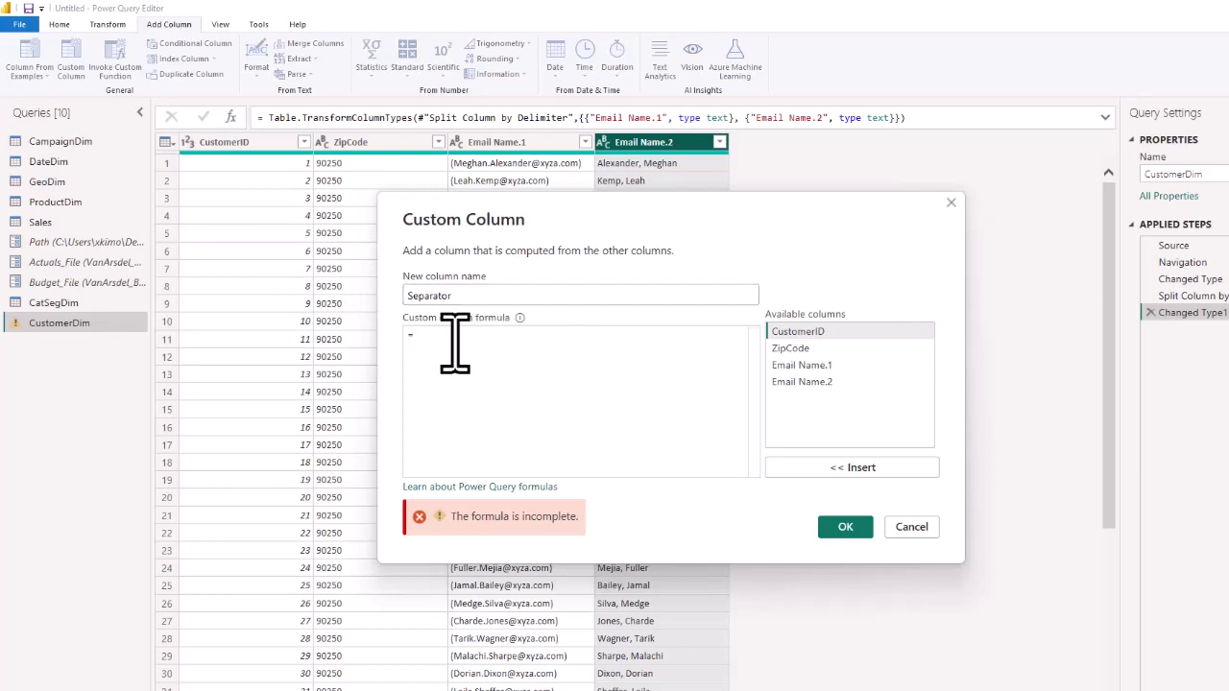
pyautogui.write('text')
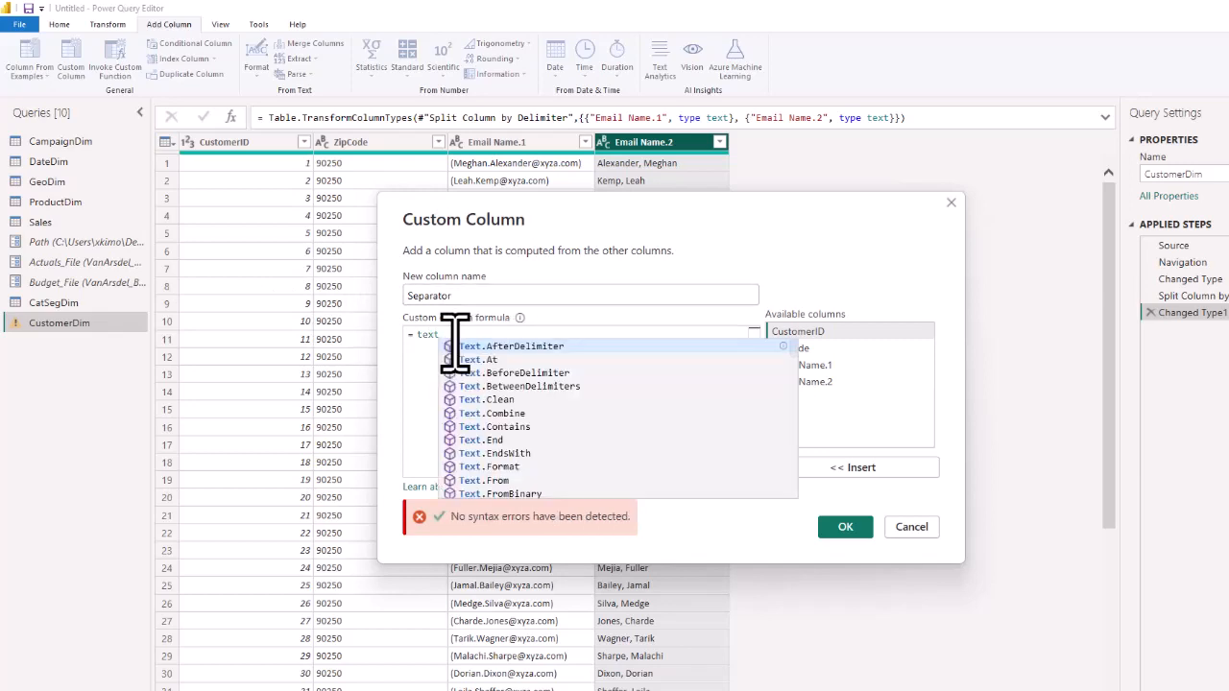
pyautogui.write('.')
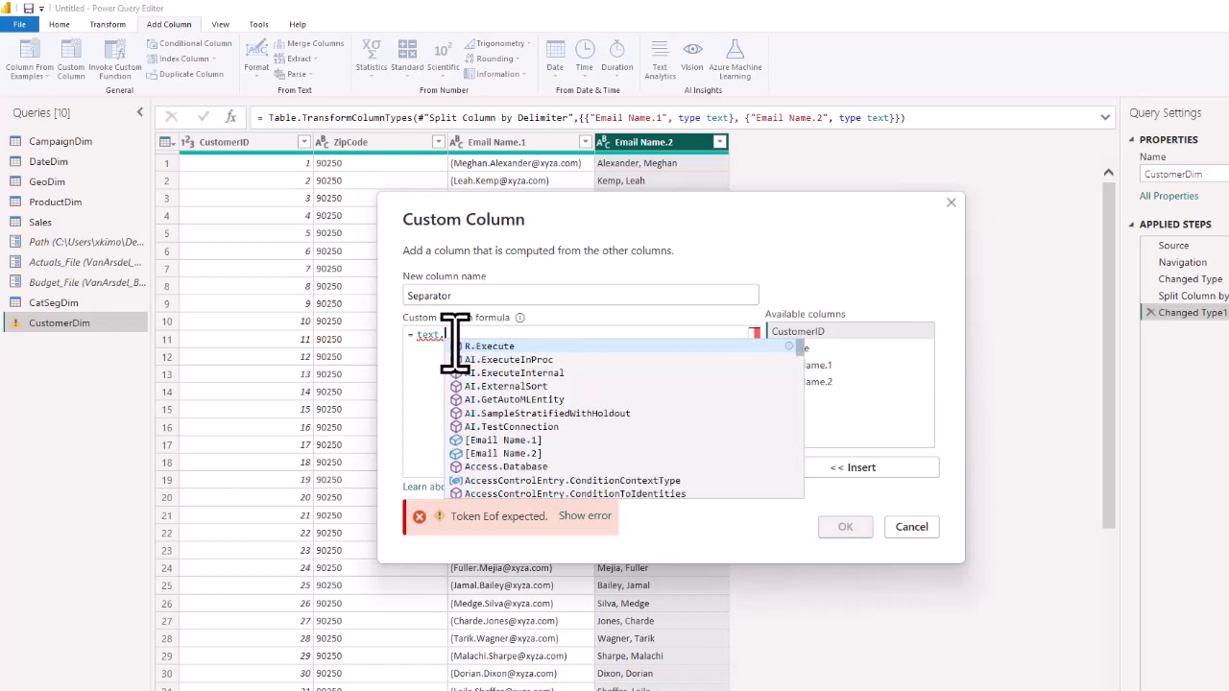
pyautogui.write('pos')
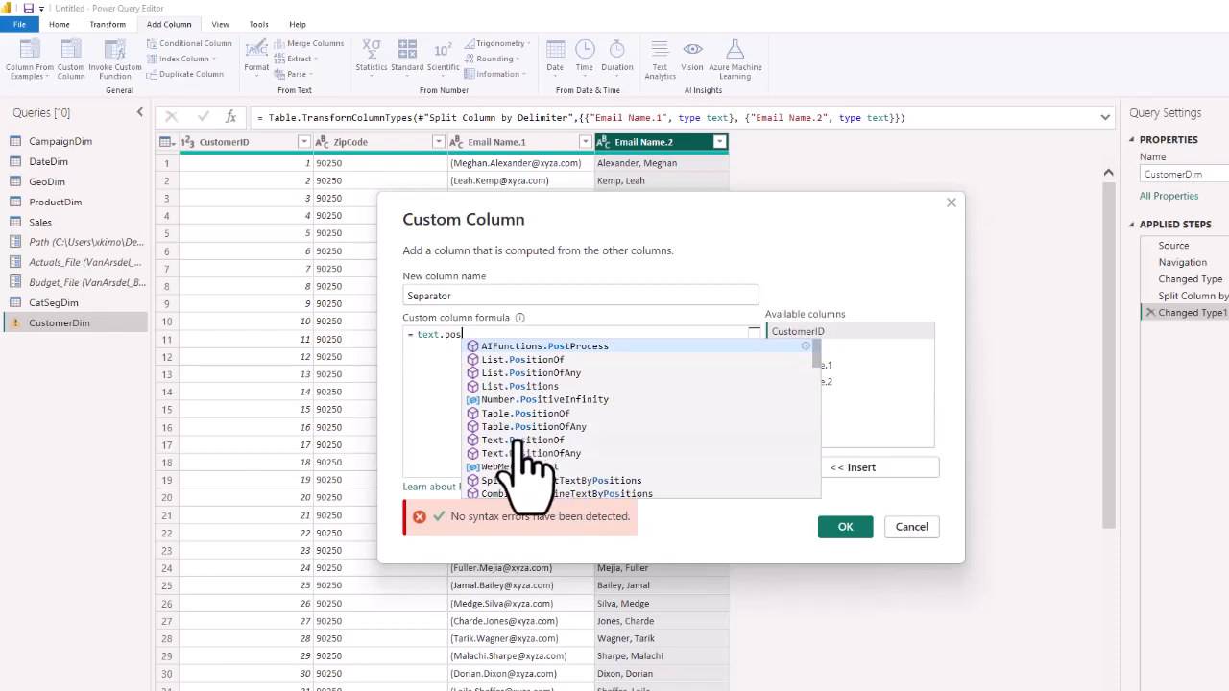
pyautogui.click(518, 439)
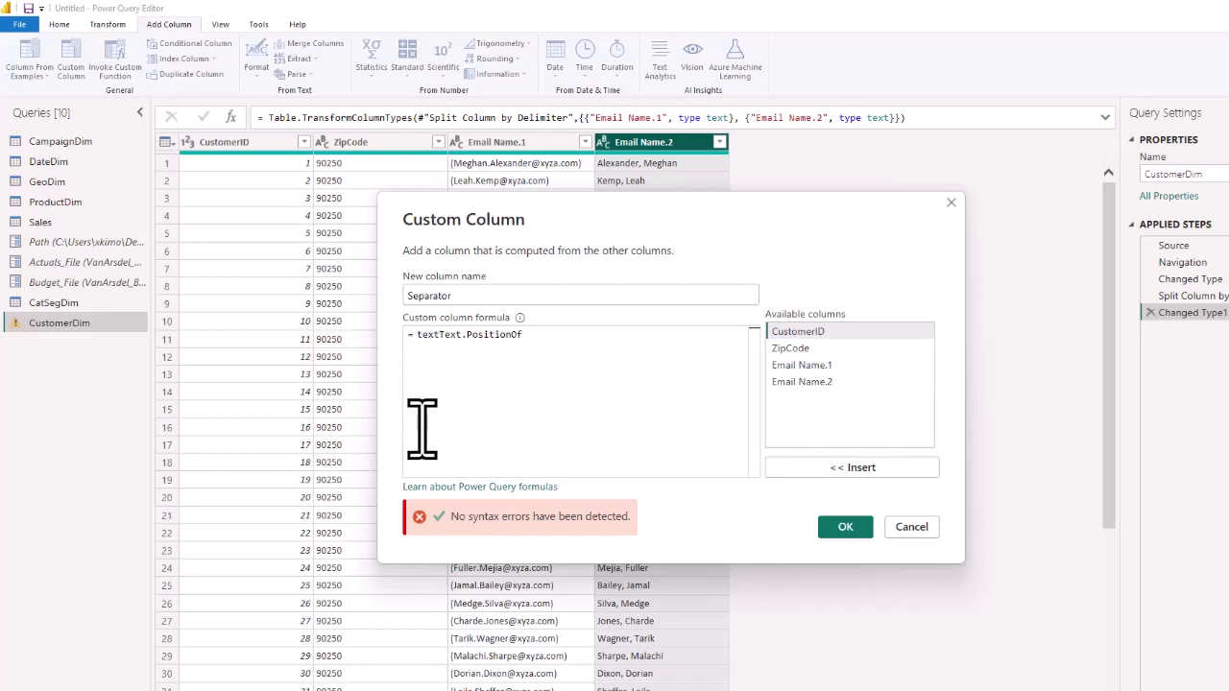
pyautogui.write('(')
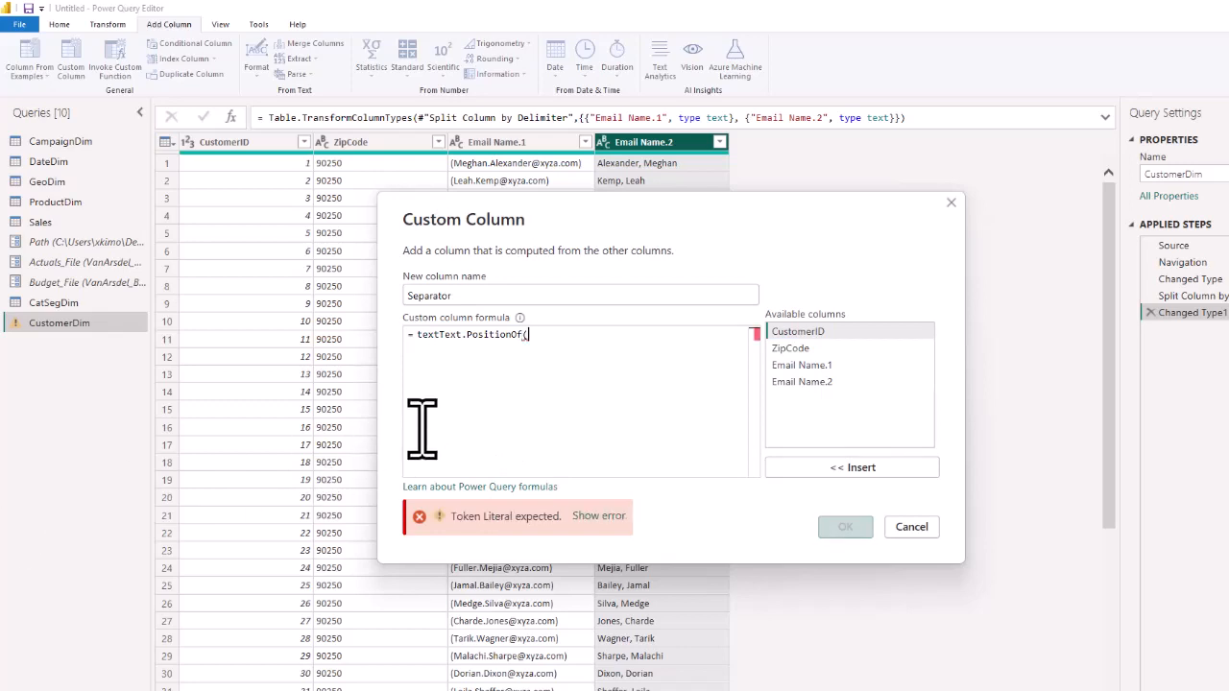
pyautogui.click(807, 383)
pyautogui.doubleClick(807, 382)
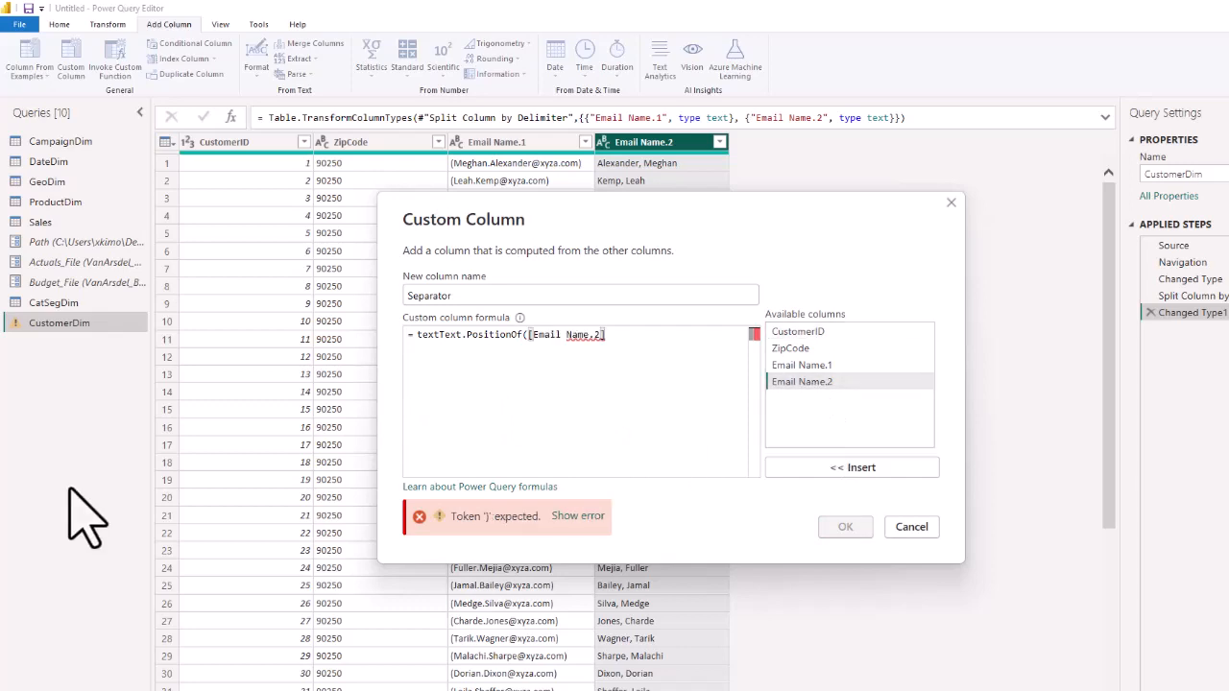
pyautogui.write(',",")')
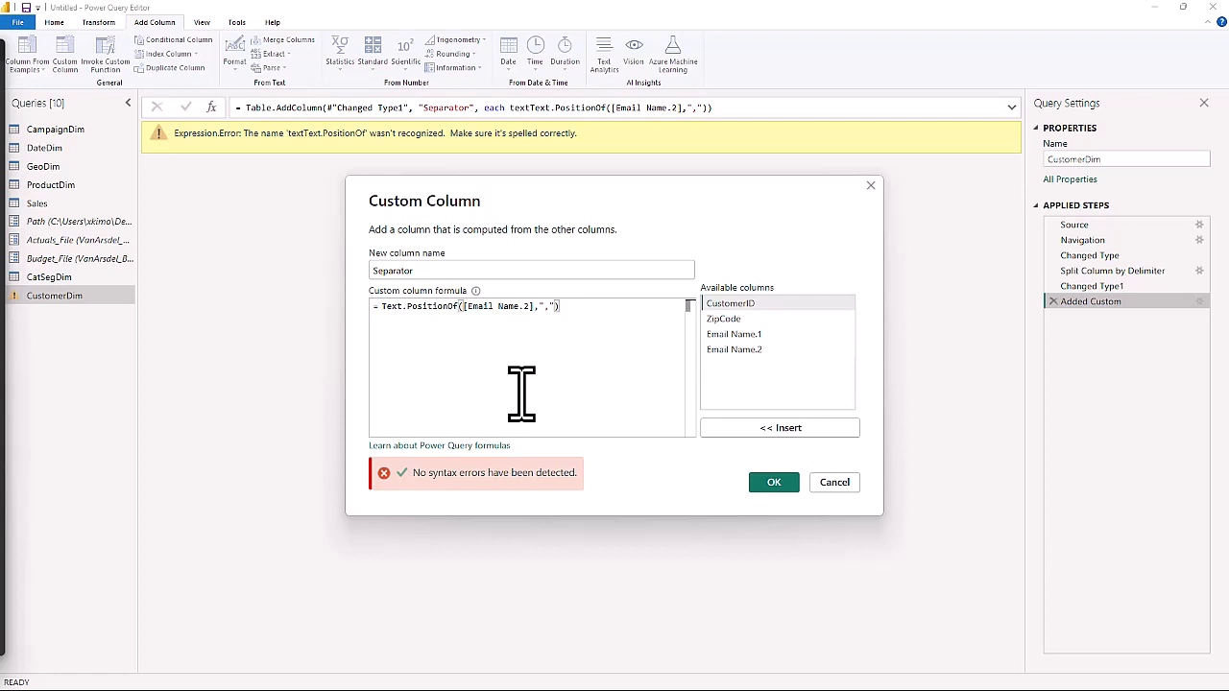
pyautogui.click(774, 483)
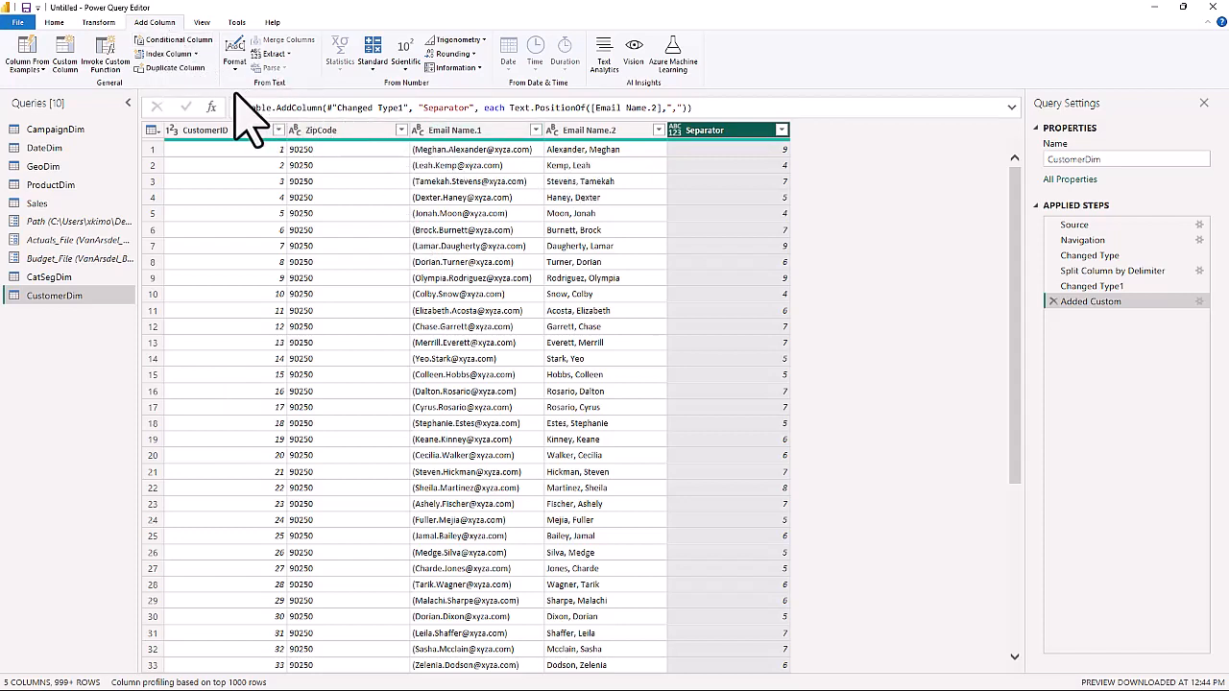
# Start another custom column in CustomerDim and name it Last Name.
pyautogui.click(100, 23)
pyautogui.click(155, 23)
pyautogui.click(65, 58)
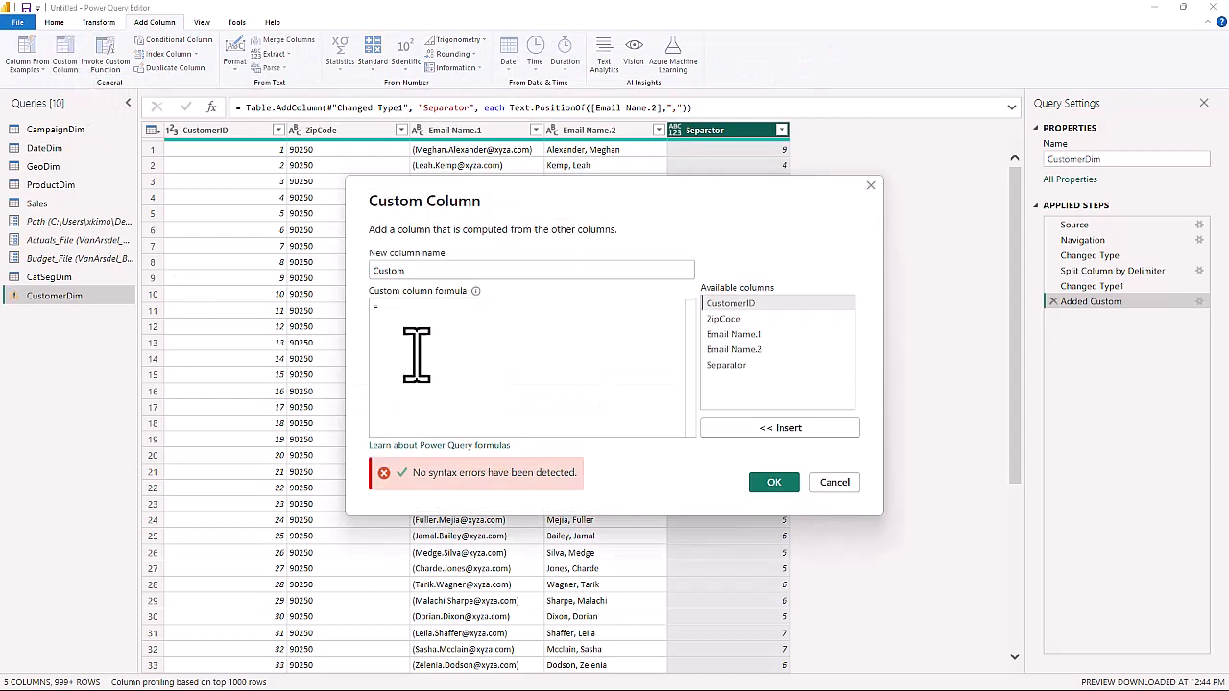
pyautogui.doubleClick(415, 270)
pyautogui.write('Last Name')
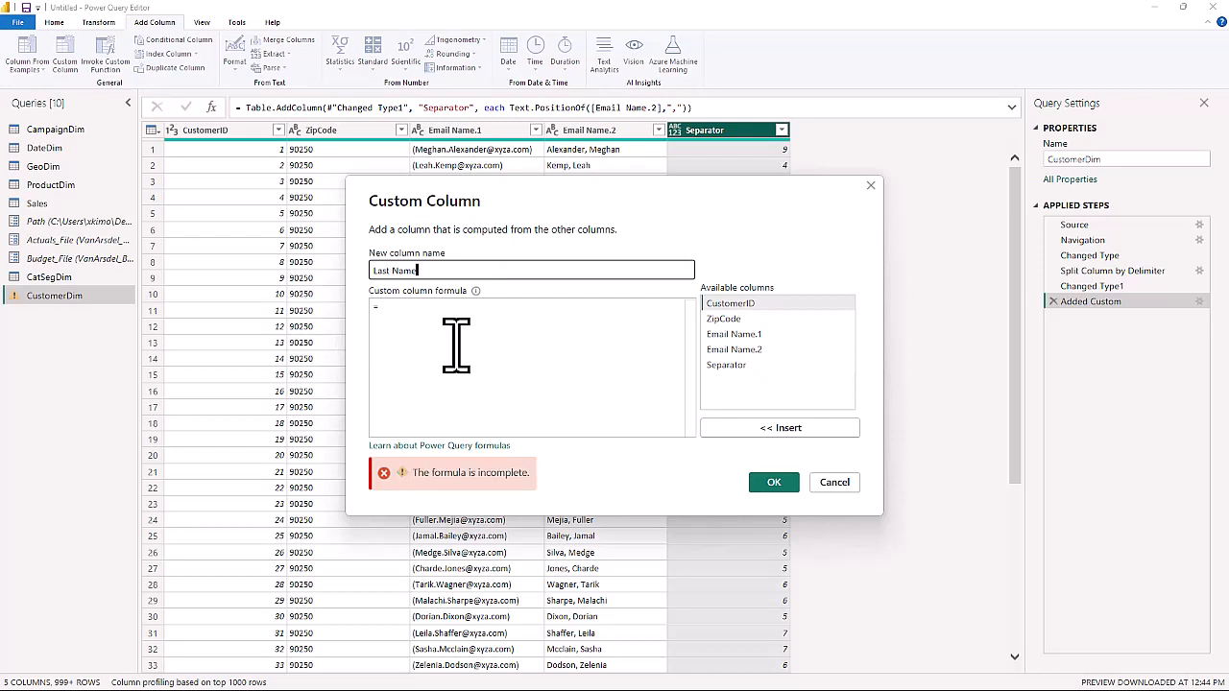
# Begin the Last Name column's formula with the Text.Start function and its opening parenthesis.
pyautogui.click(410, 317)
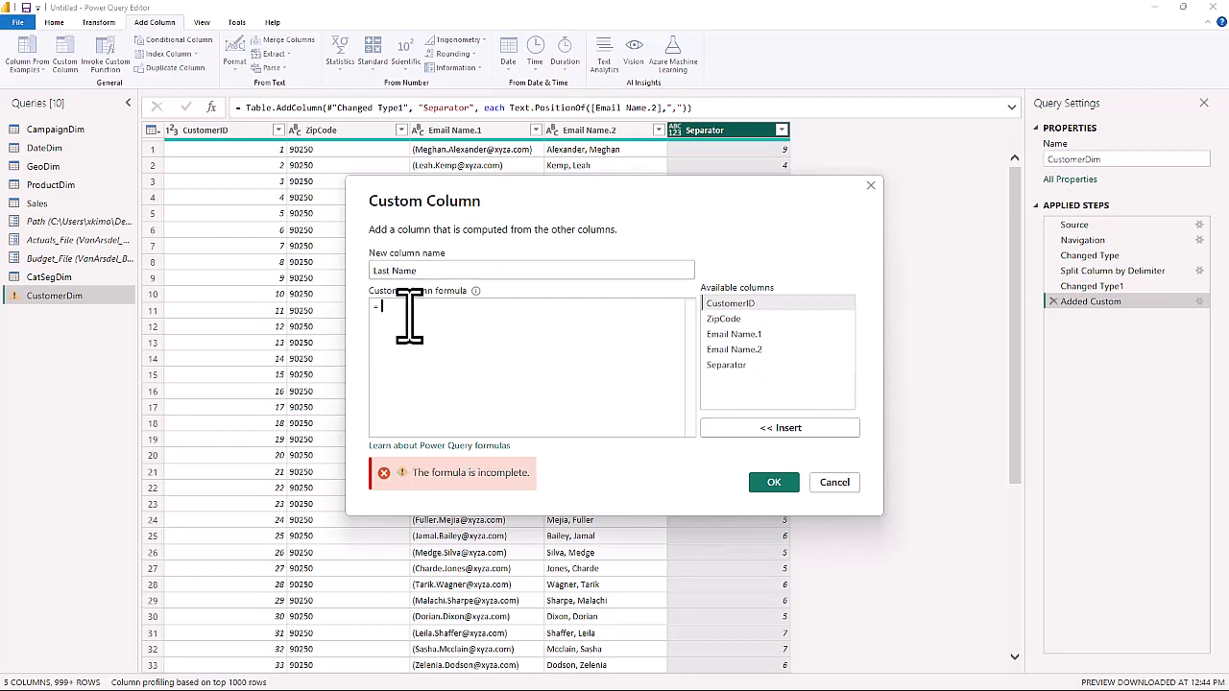
pyautogui.write('Text')
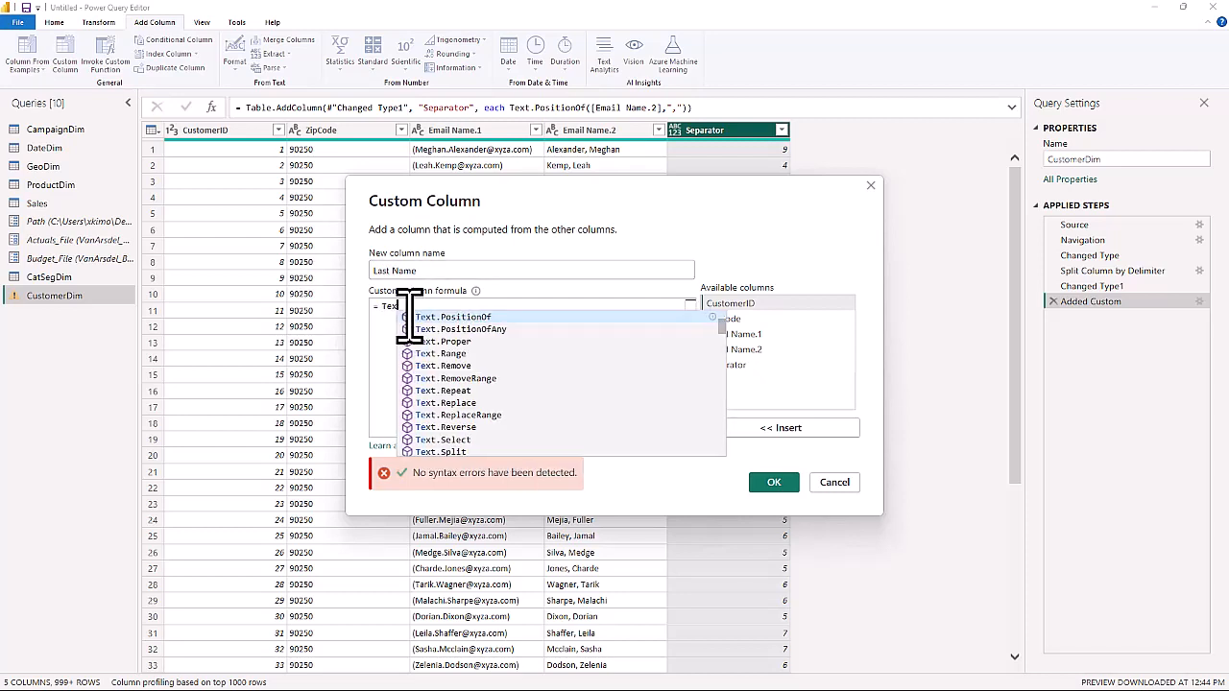
pyautogui.write('.Star')
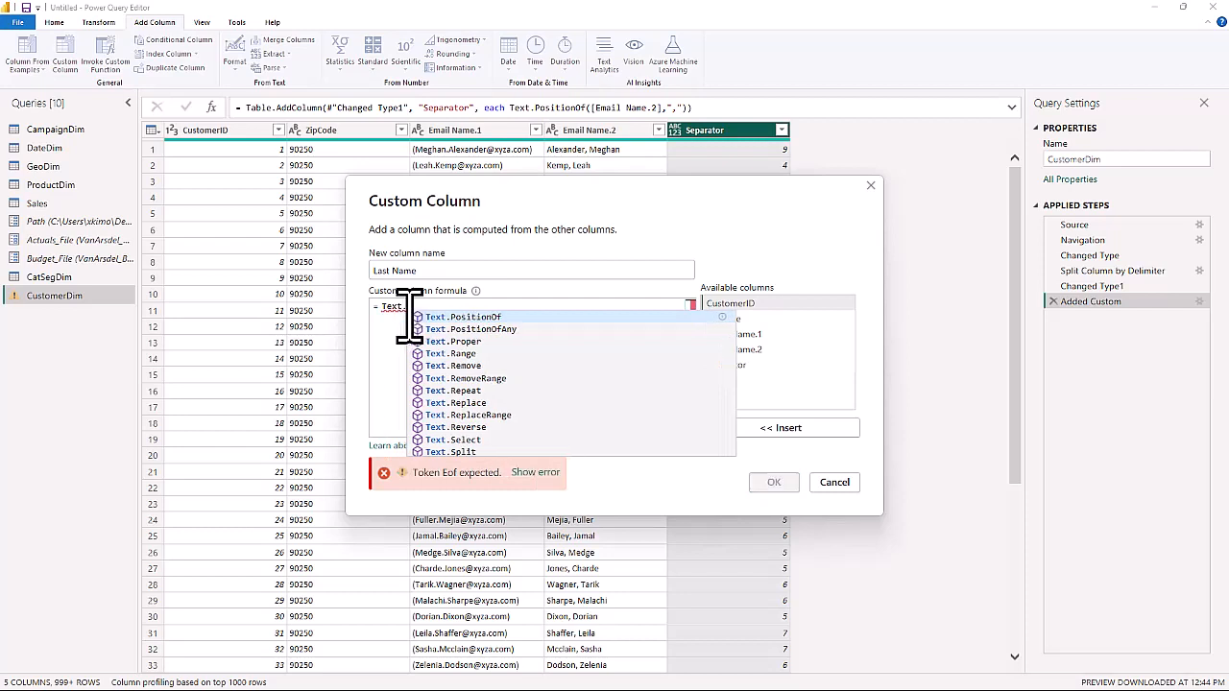
pyautogui.press('Down')
pyautogui.press('Down')
pyautogui.press('Down')
pyautogui.press('Down')
pyautogui.press('Down')
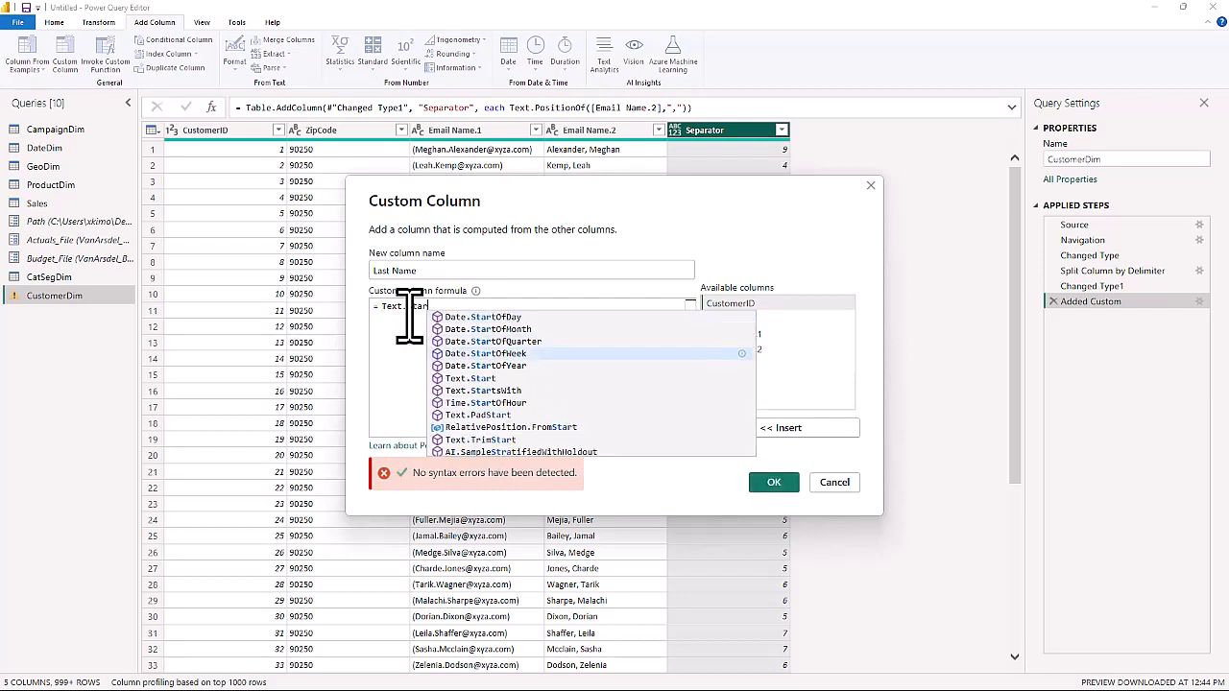
pyautogui.press('Tab')
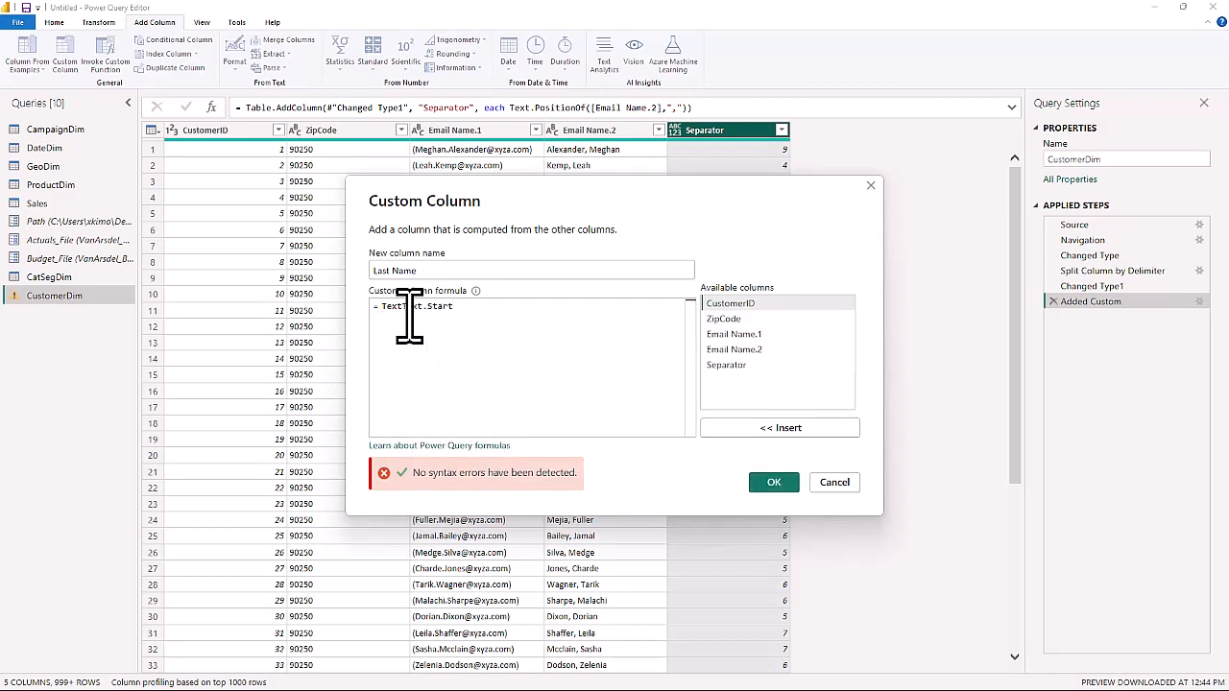
pyautogui.click(403, 308)
pyautogui.press('BackSpace')
pyautogui.press('BackSpace')
pyautogui.press('BackSpace')
pyautogui.press('BackSpace')
pyautogui.click(448, 312)
pyautogui.write('(')
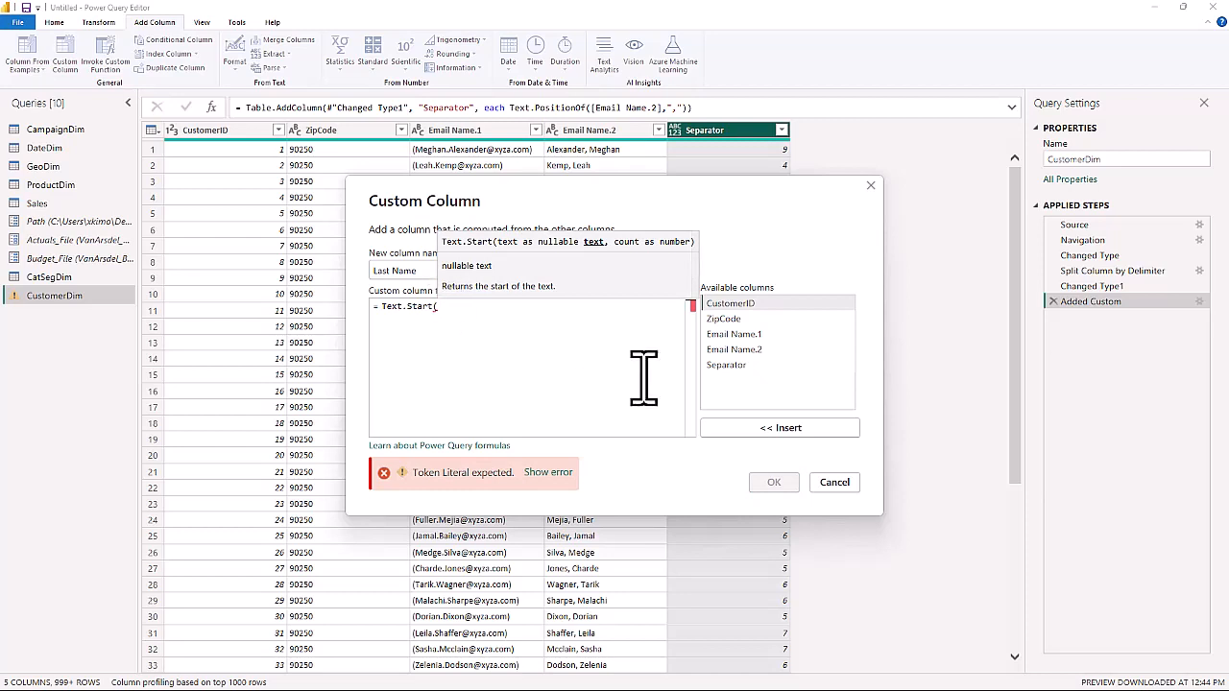
# Complete the Text.Start formula with the arguments [Email Name.2] and [Separator], and add the Last Name column to the table.
pyautogui.click(735, 351)
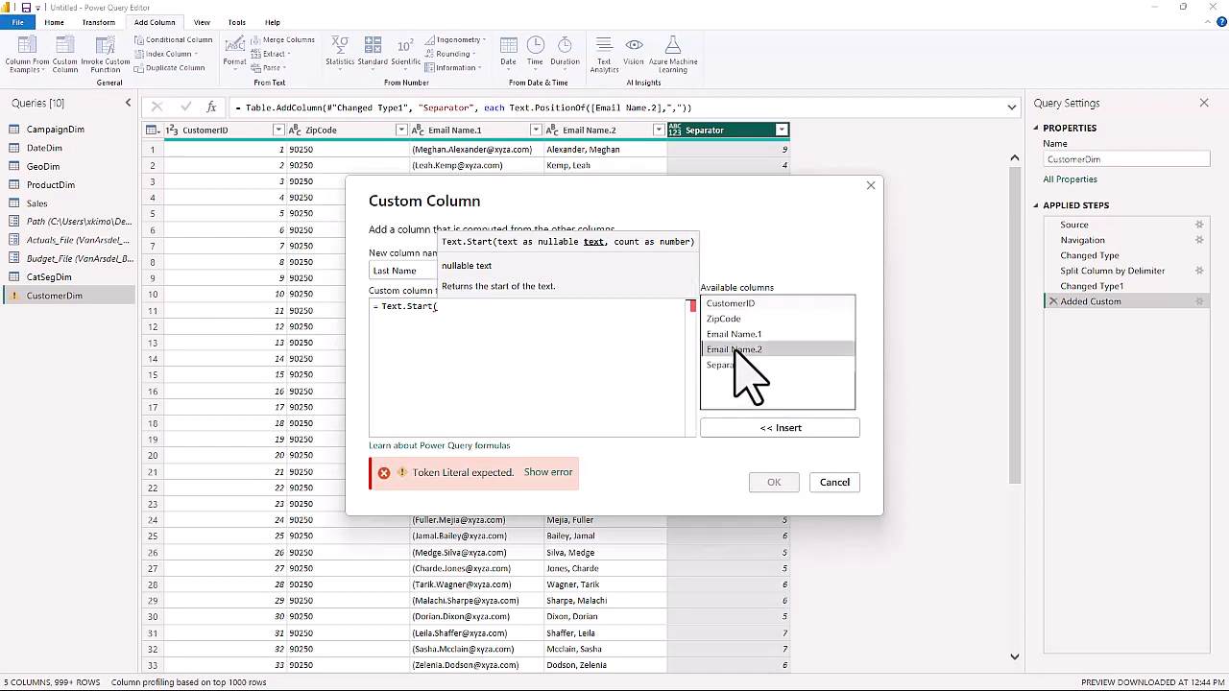
pyautogui.doubleClick(735, 352)
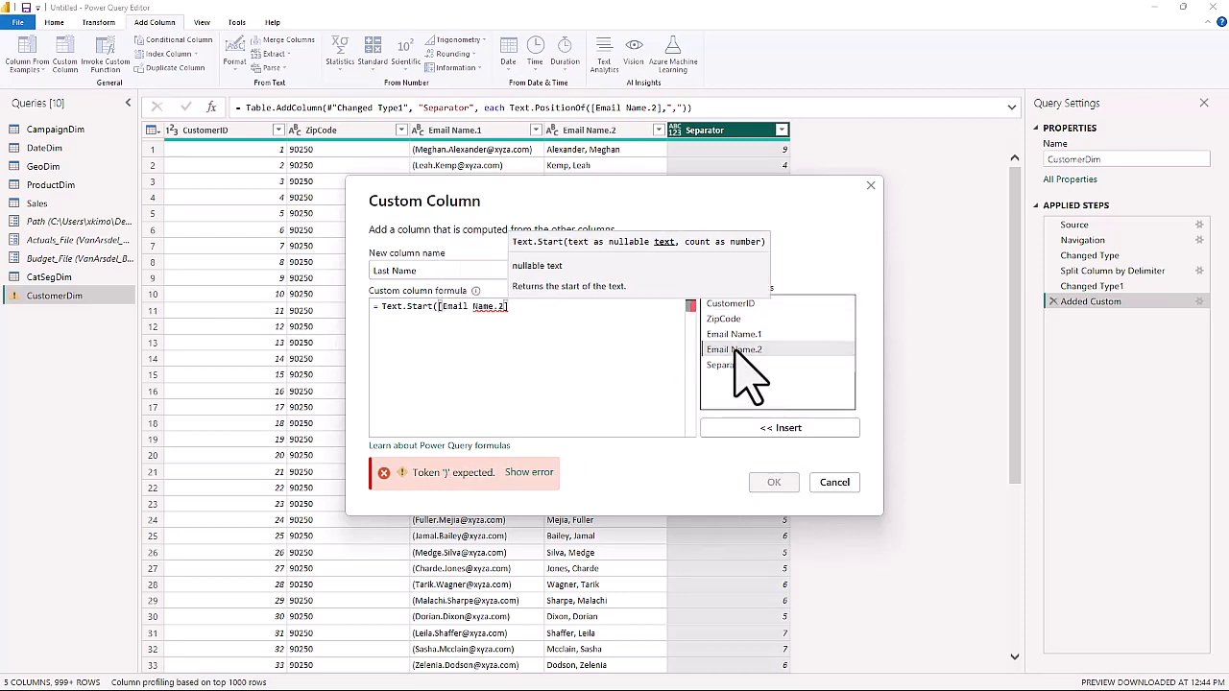
pyautogui.write(', ')
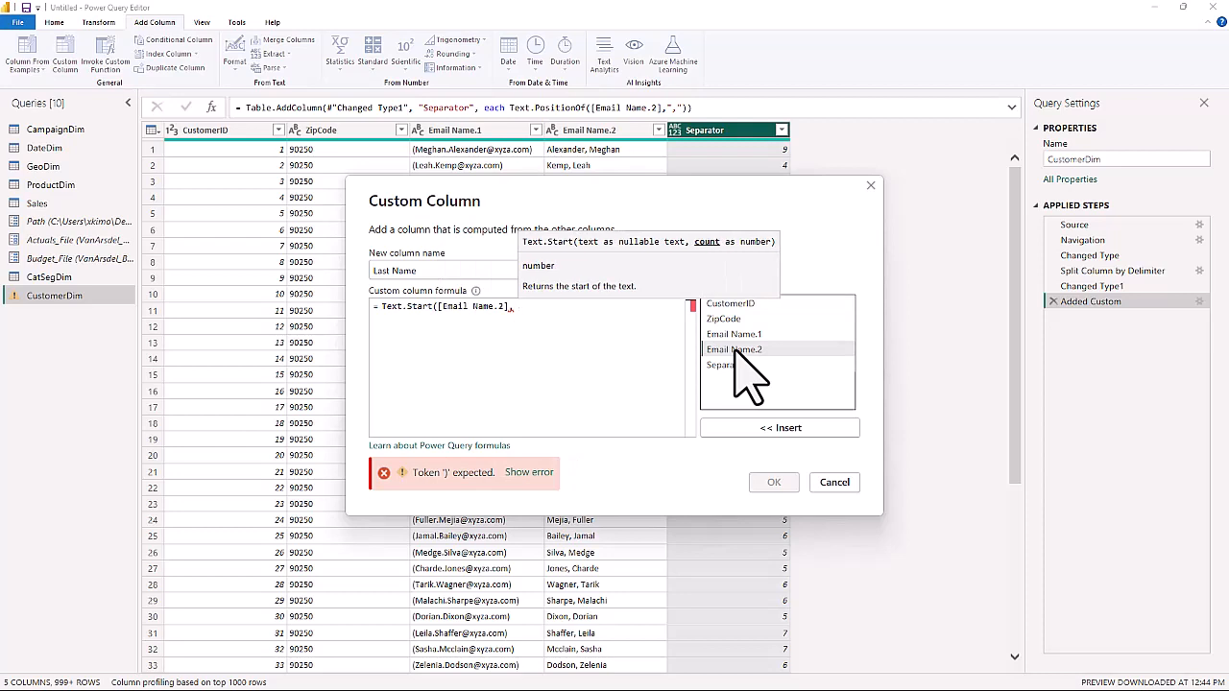
pyautogui.write('[')
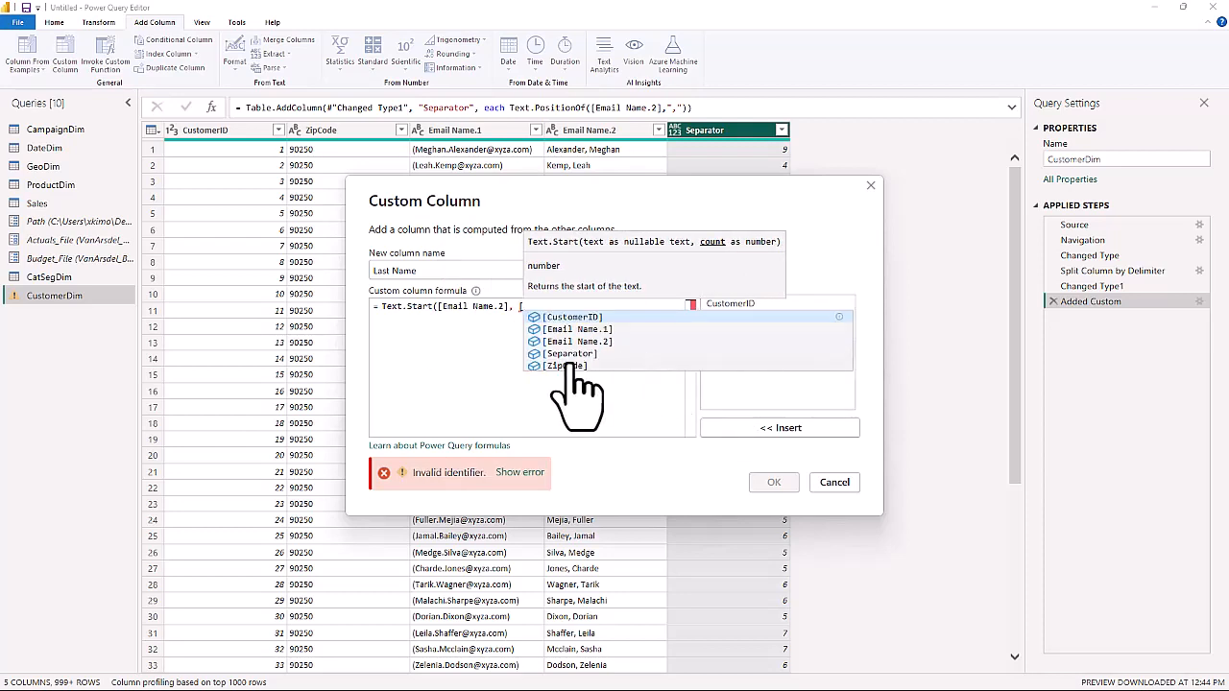
pyautogui.click(572, 354)
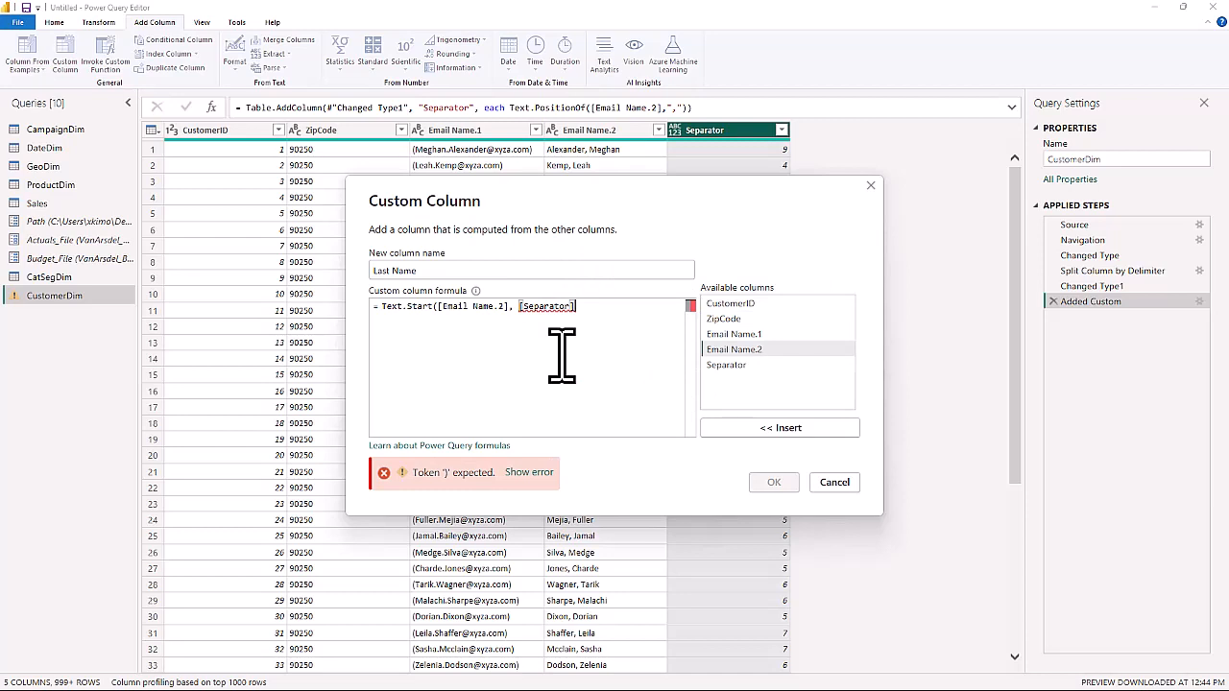
pyautogui.write(')')
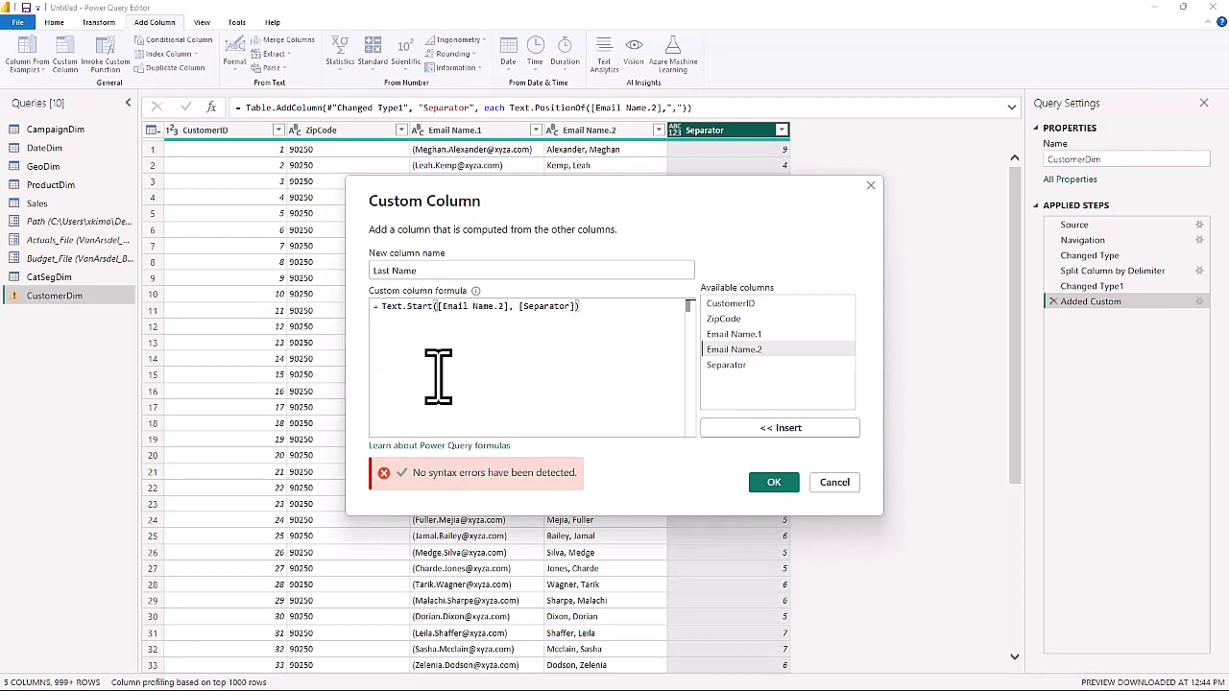
pyautogui.click(774, 484)
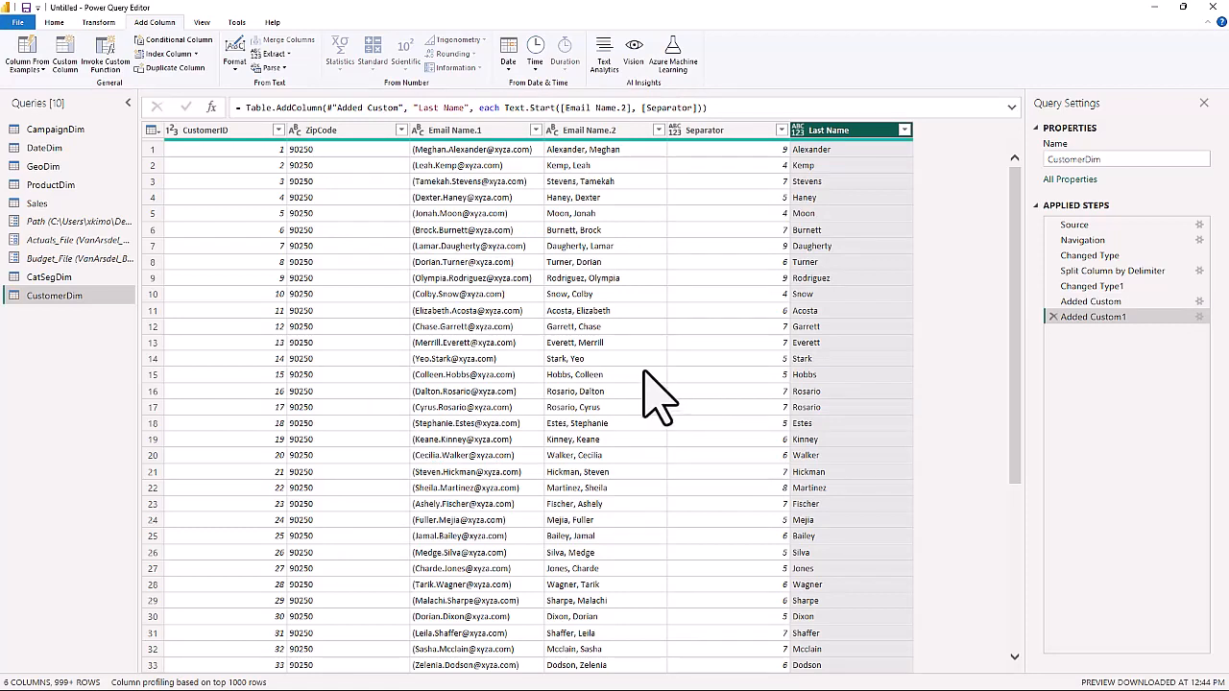
# Start a new custom column in CustomerDim and name it First Name.
pyautogui.click(65, 57)
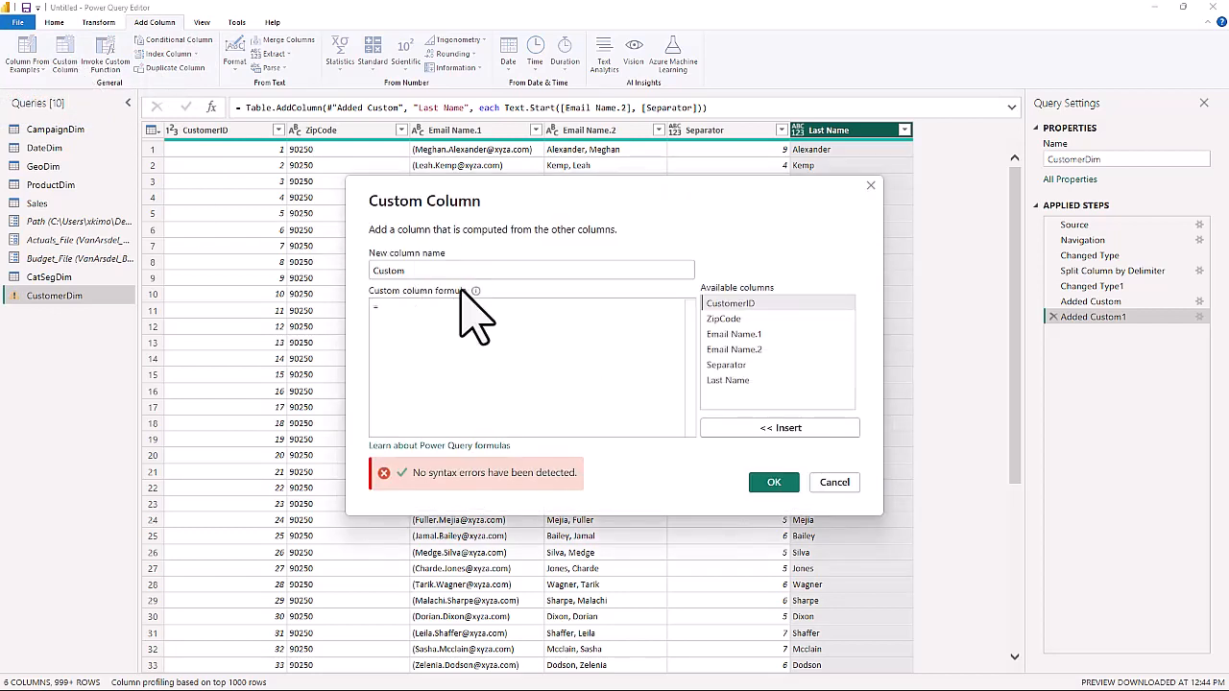
pyautogui.moveTo(415, 270); pyautogui.dragTo(247, 270)
pyautogui.write('First Name')
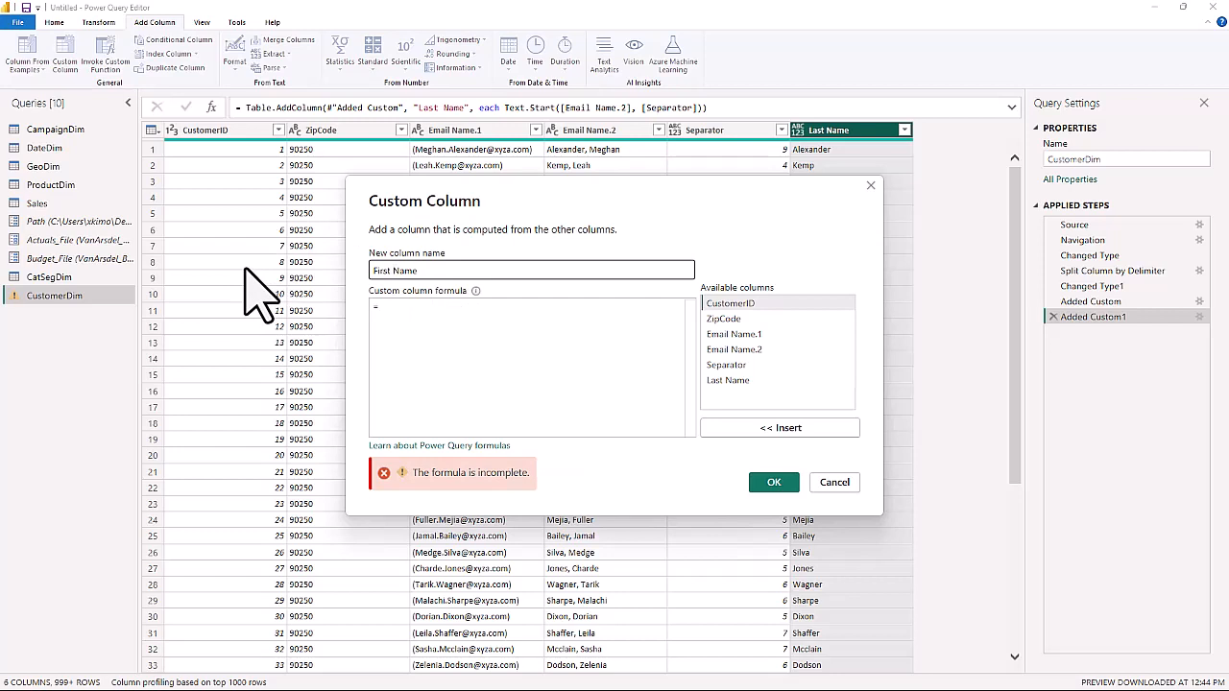
# Define the First Name column with the formula Text.Range([Email Name.2],[Separator]) and add it to the table.
pyautogui.click(411, 313)
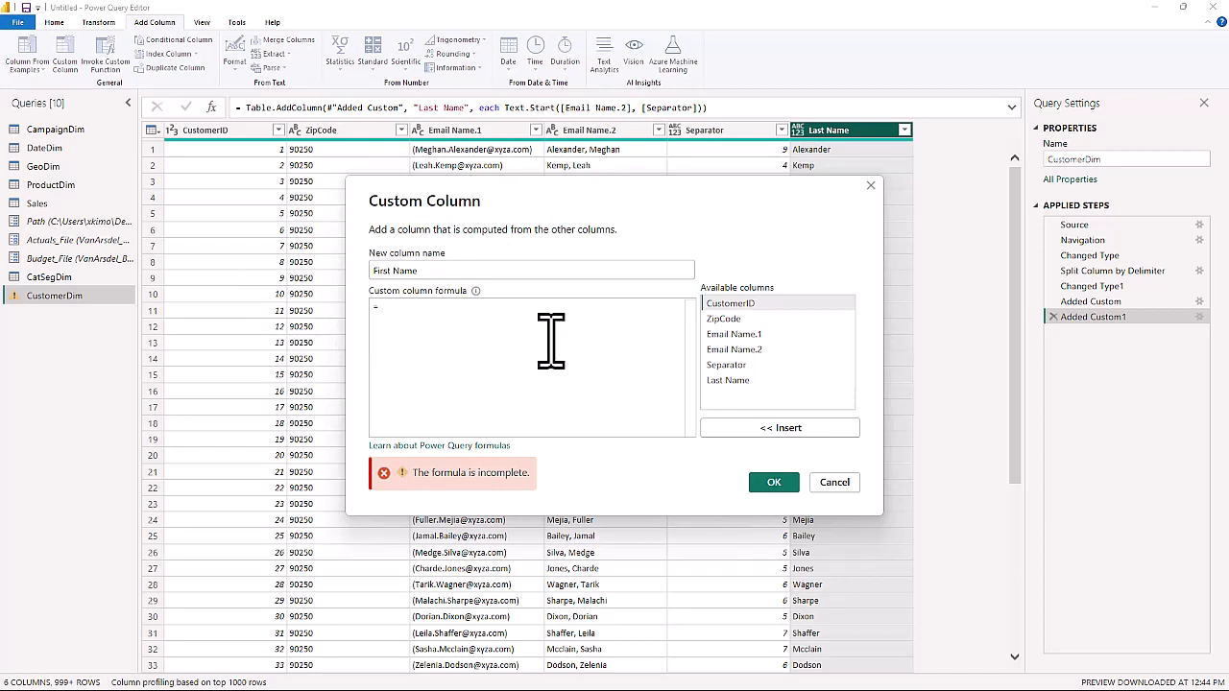
pyautogui.write('ext')
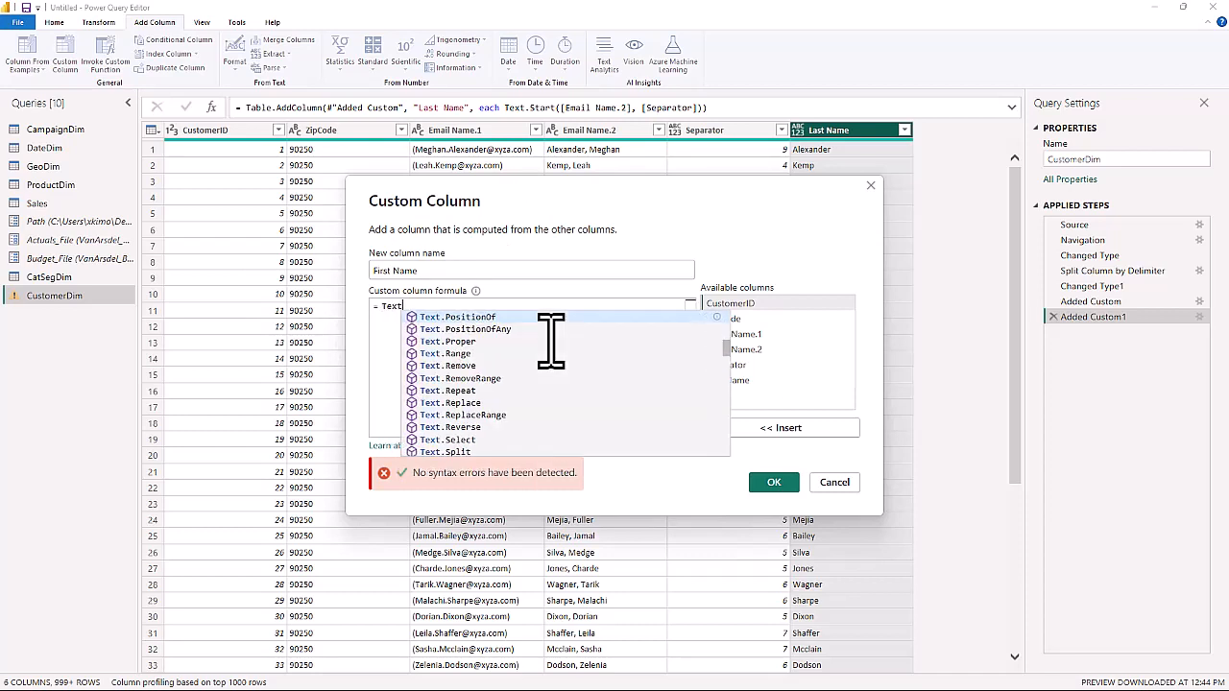
pyautogui.write('.Rang')
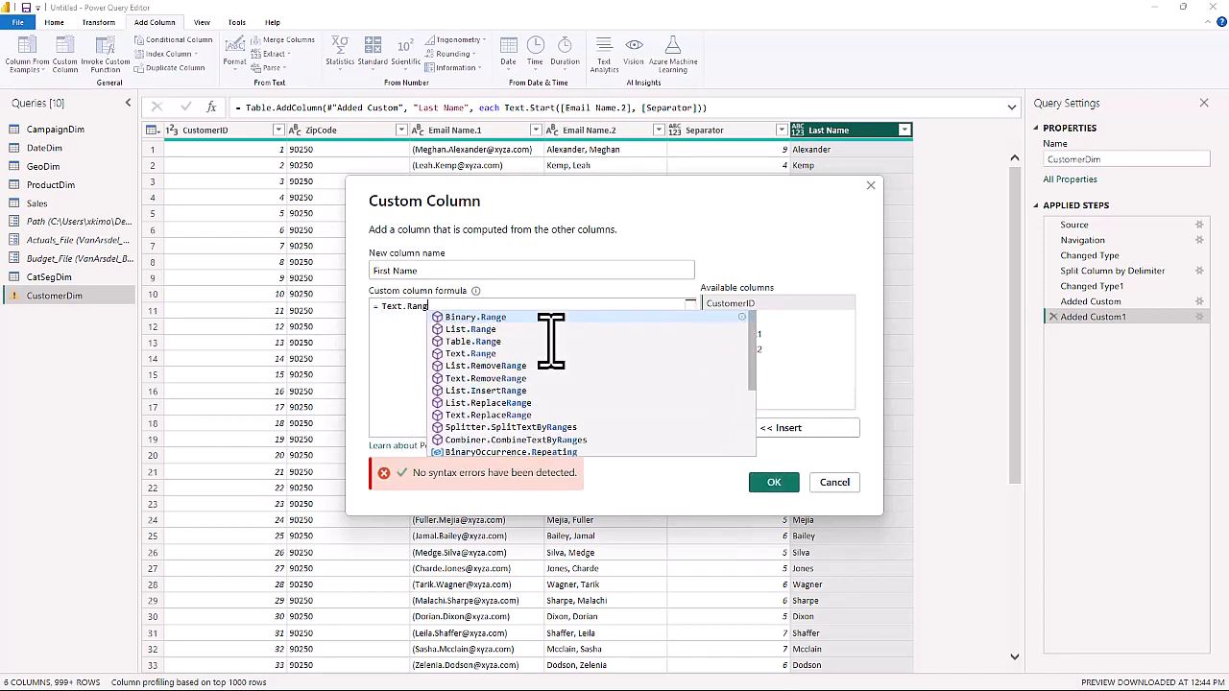
pyautogui.write('e(')
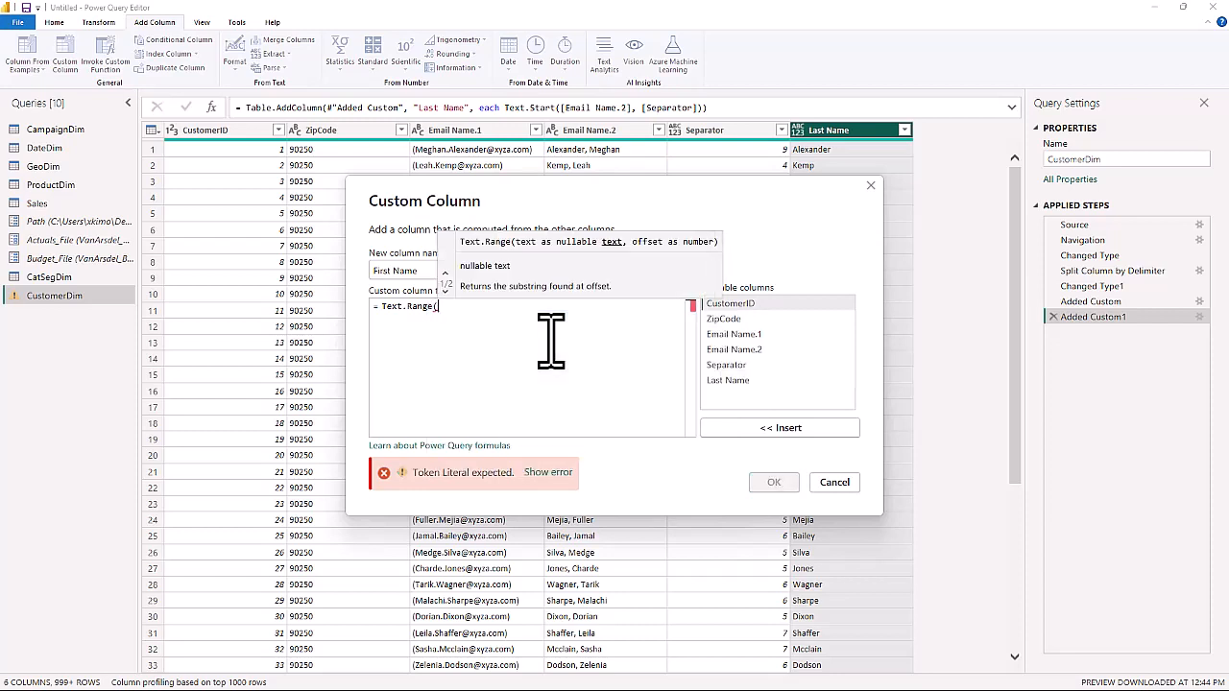
pyautogui.doubleClick(739, 351)
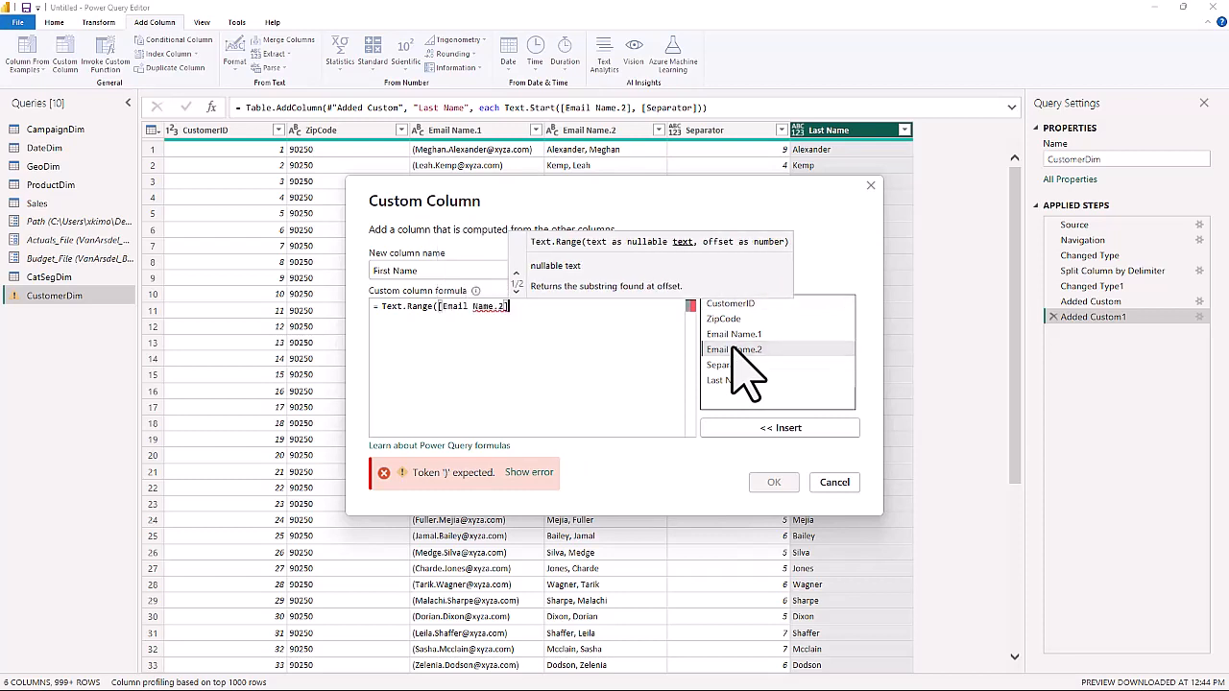
pyautogui.write(',[')
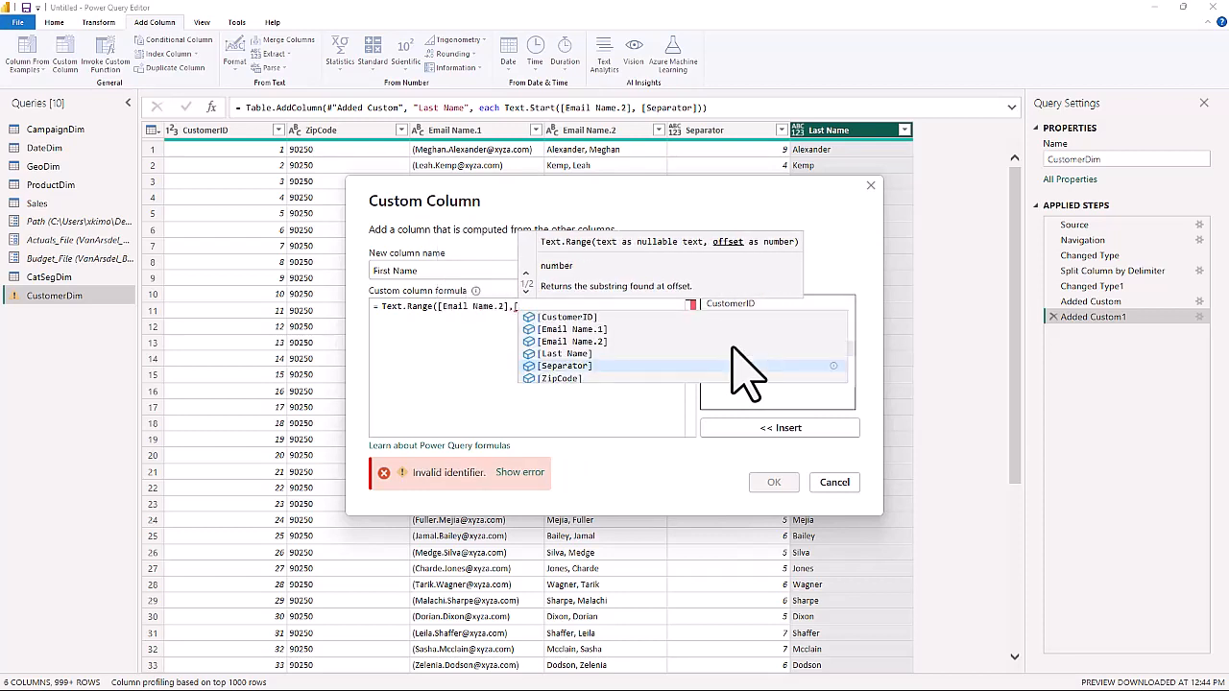
pyautogui.click(565, 366)
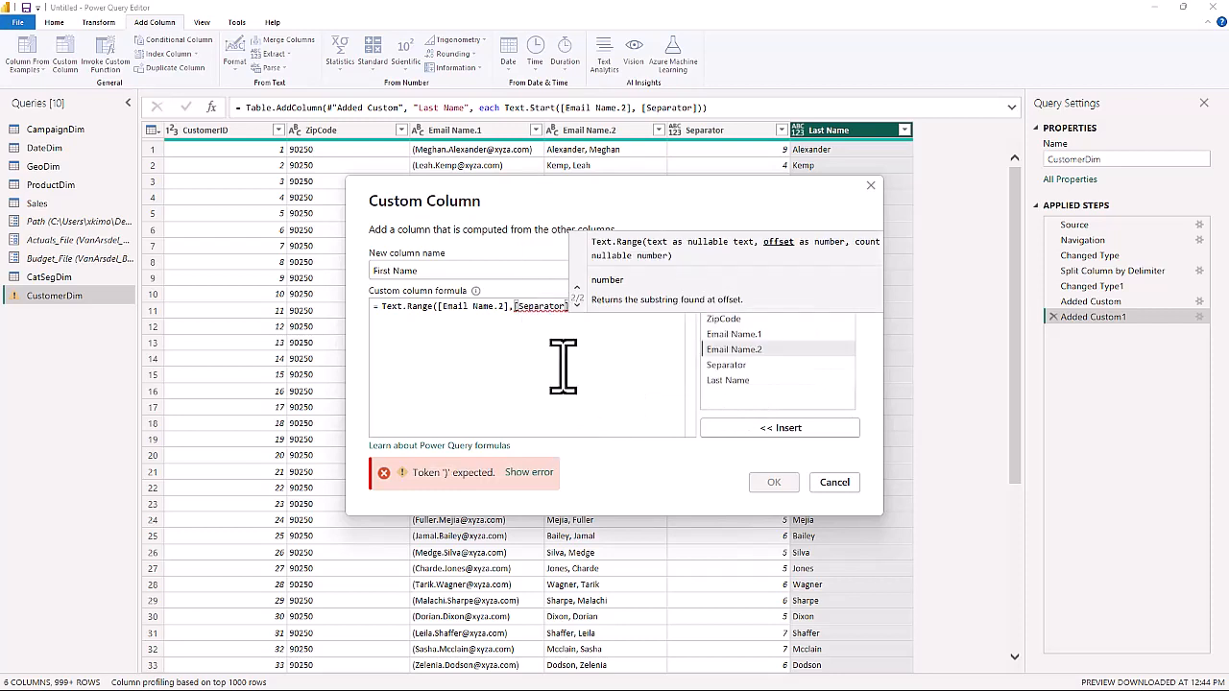
pyautogui.write(')')
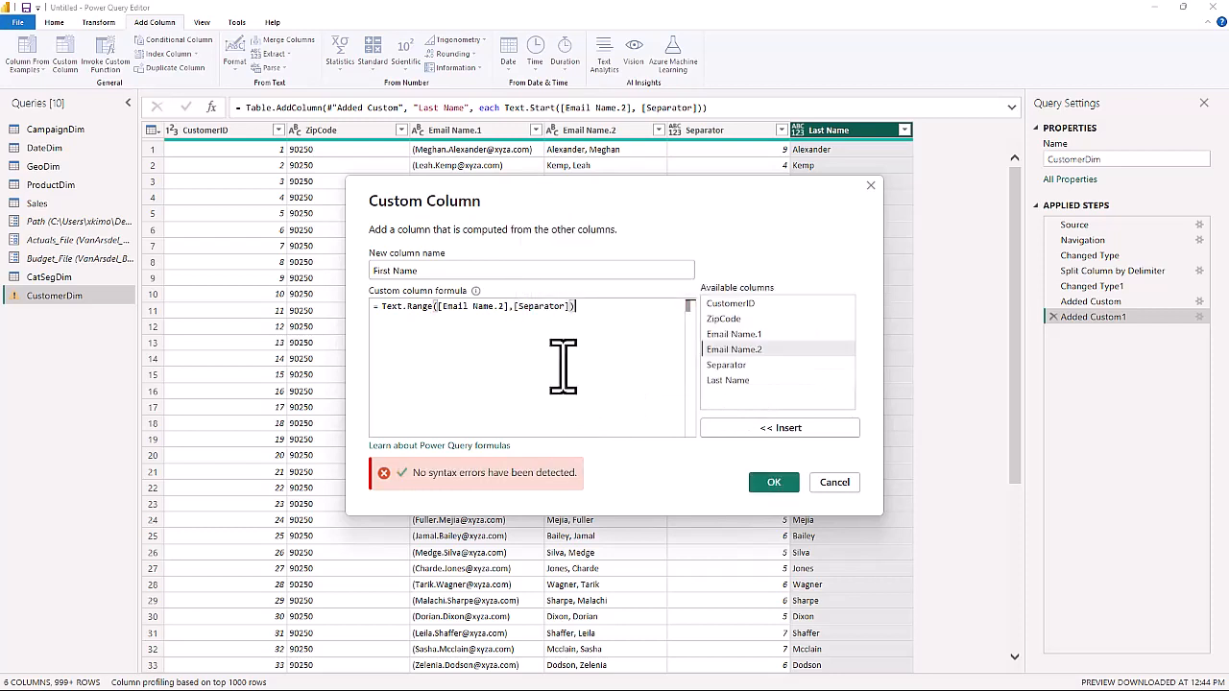
pyautogui.click(775, 484)
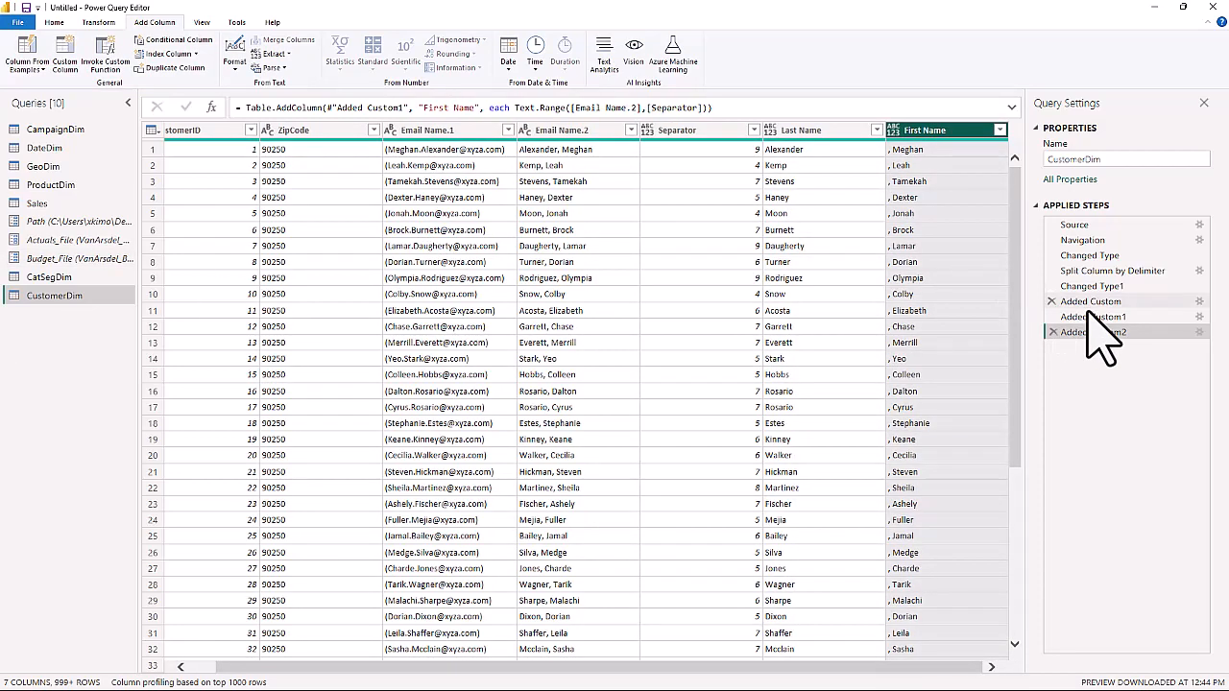
# Edit the First Name column's applied step so its formula reads Text.Range([Email Name.2],[Separator]+2).
pyautogui.click(1200, 331)
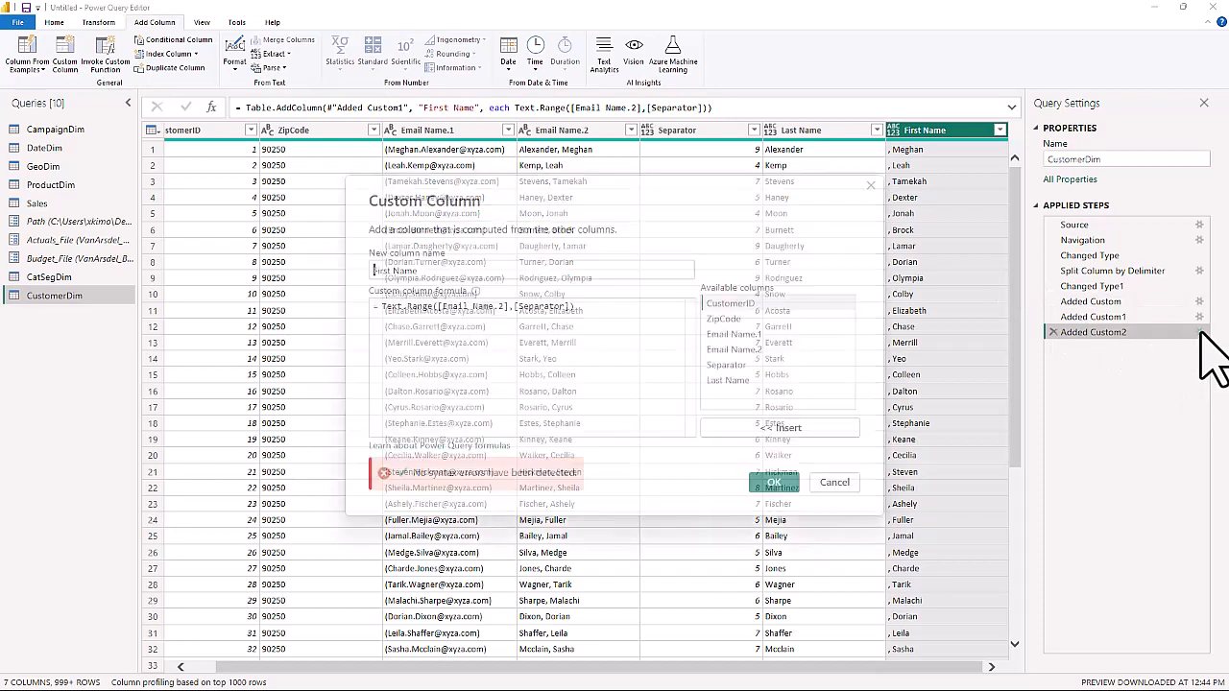
pyautogui.click(586, 315)
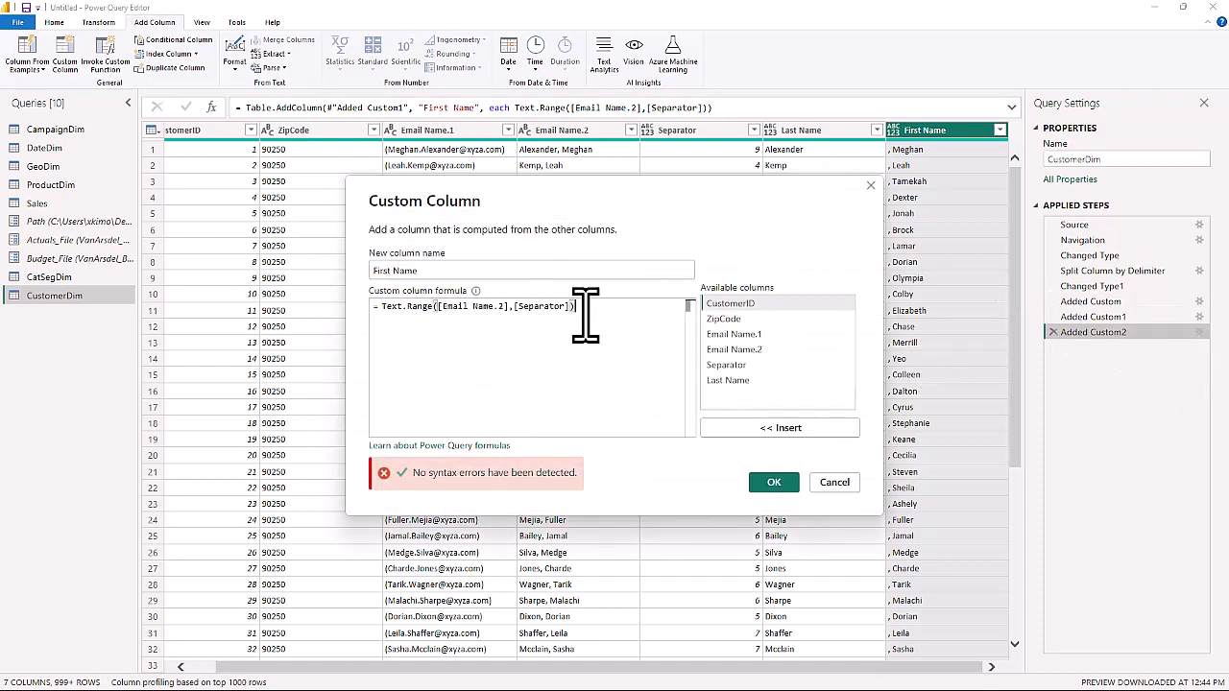
pyautogui.press('BackSpace')
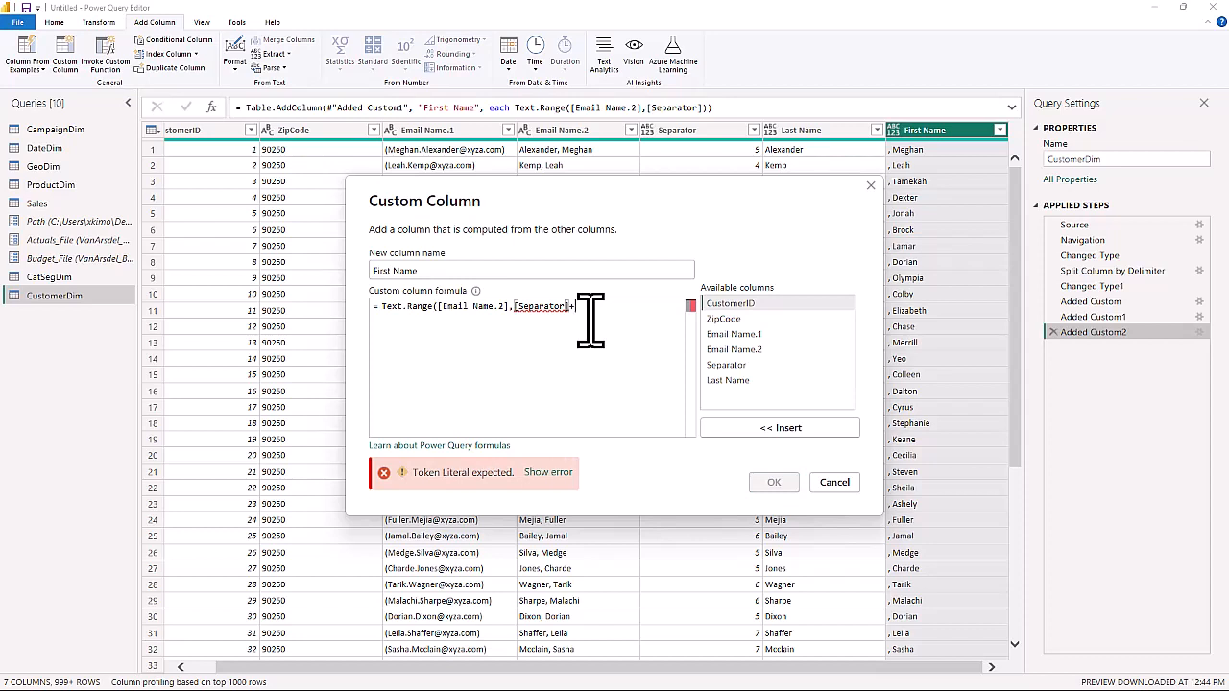
pyautogui.write('+1')
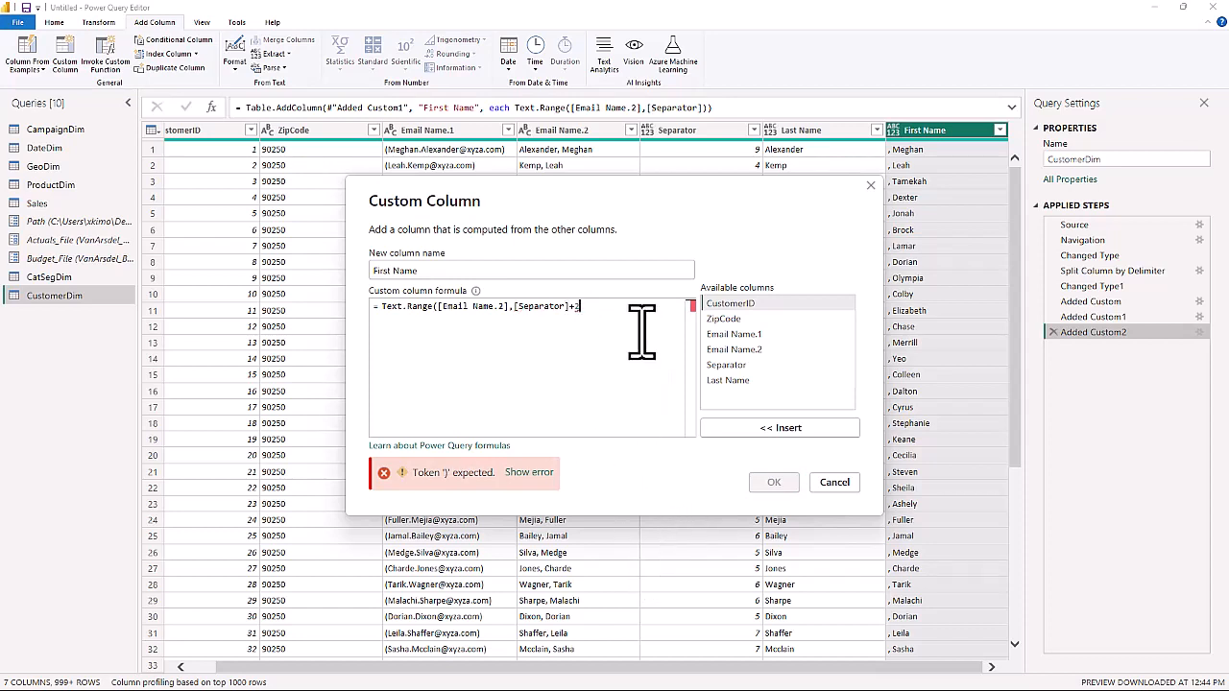
pyautogui.write(')')
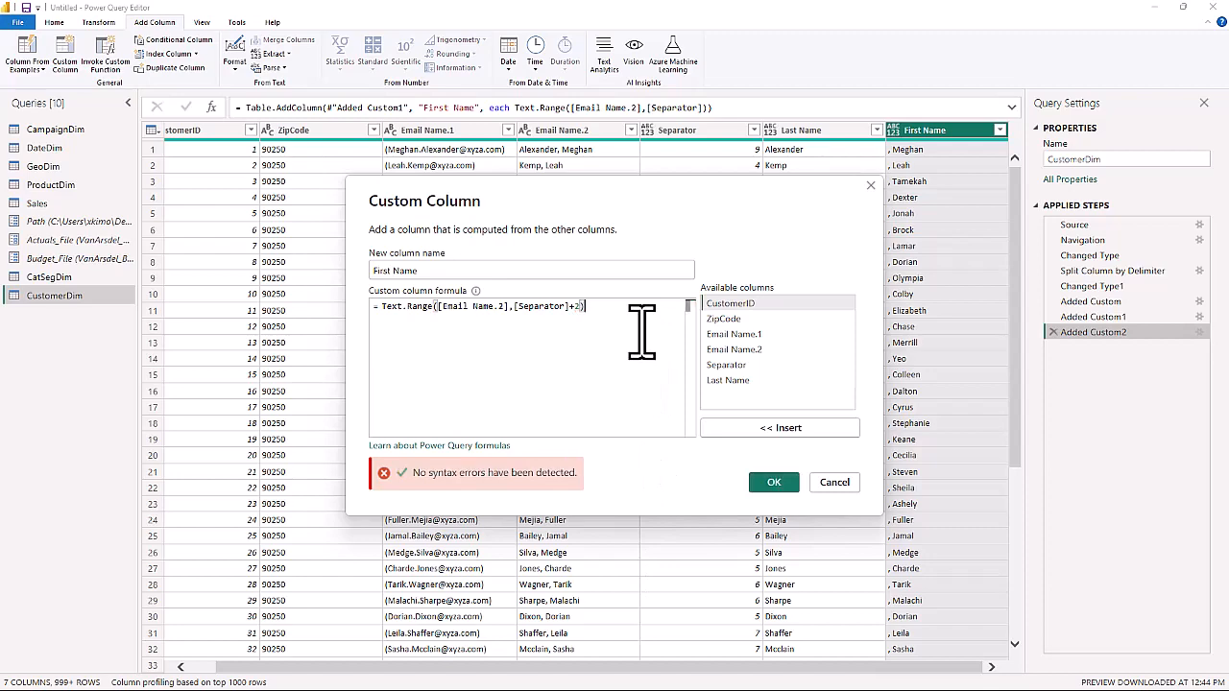
pyautogui.click(774, 482)
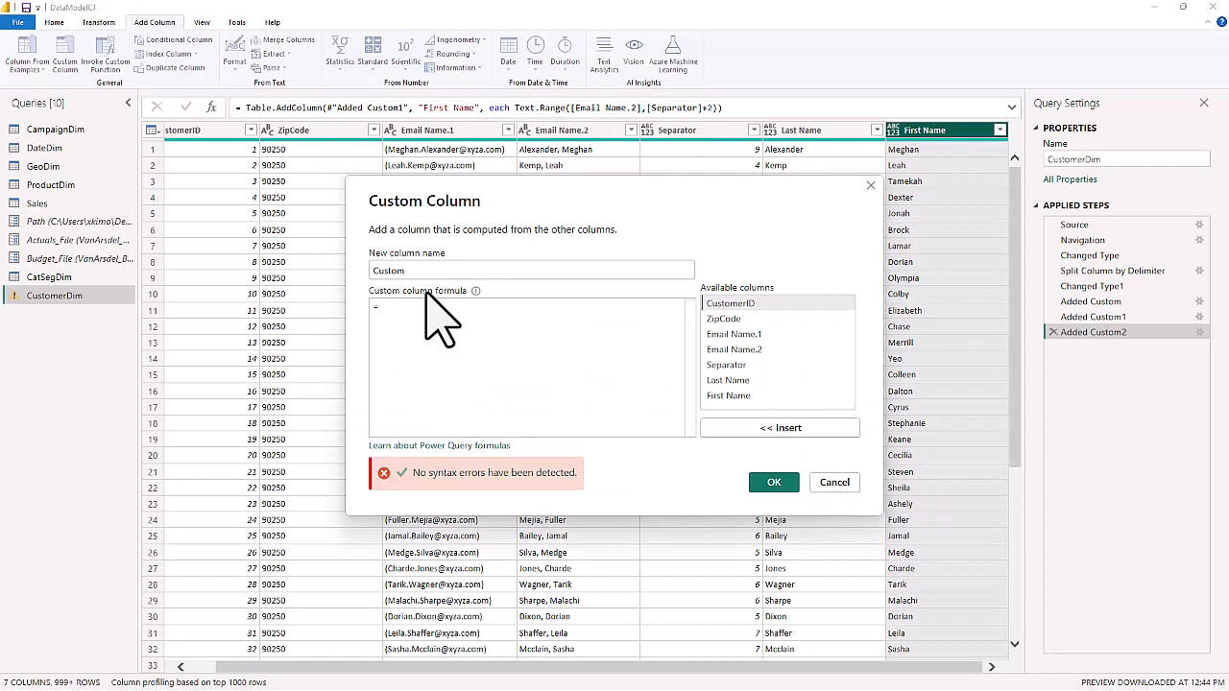
# Name the new custom column in CustomerDim Full Name.
pyautogui.click(419, 266)
pyautogui.moveTo(419, 266); pyautogui.dragTo(300, 288)
pyautogui.write('Full Nam')
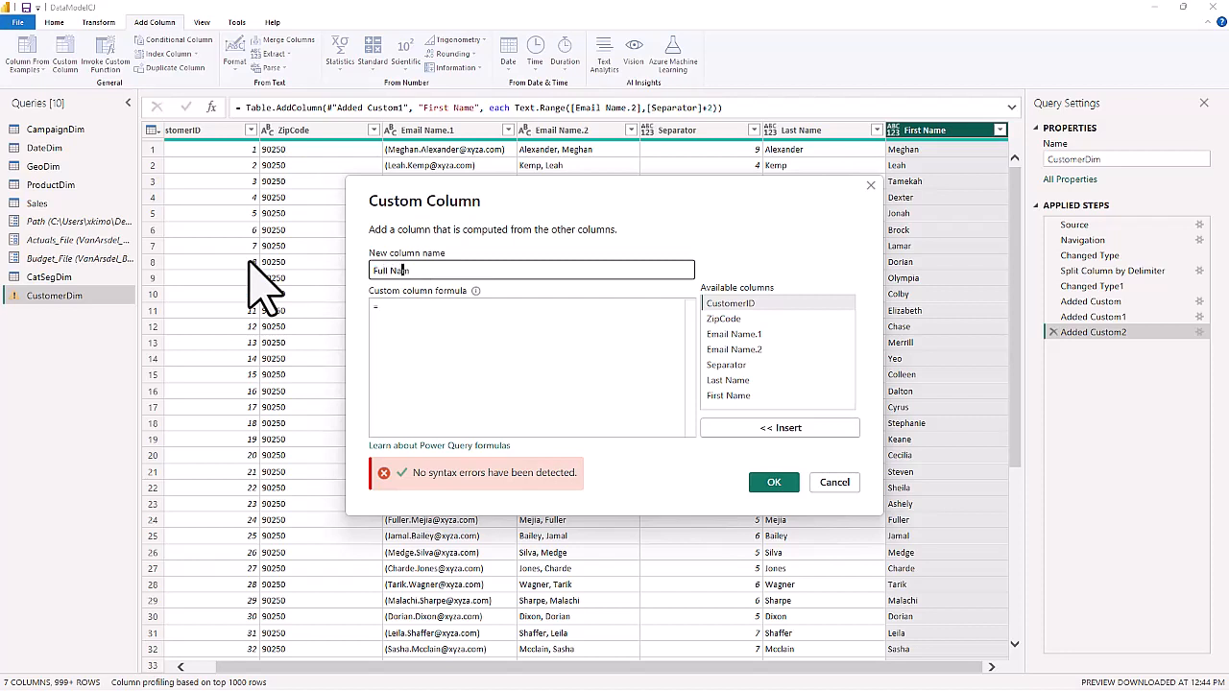
pyautogui.write('e')
# Define the Full Name column with the formula [First Name] & " " & [Last Name] and add it to the table.
pyautogui.click(411, 307)
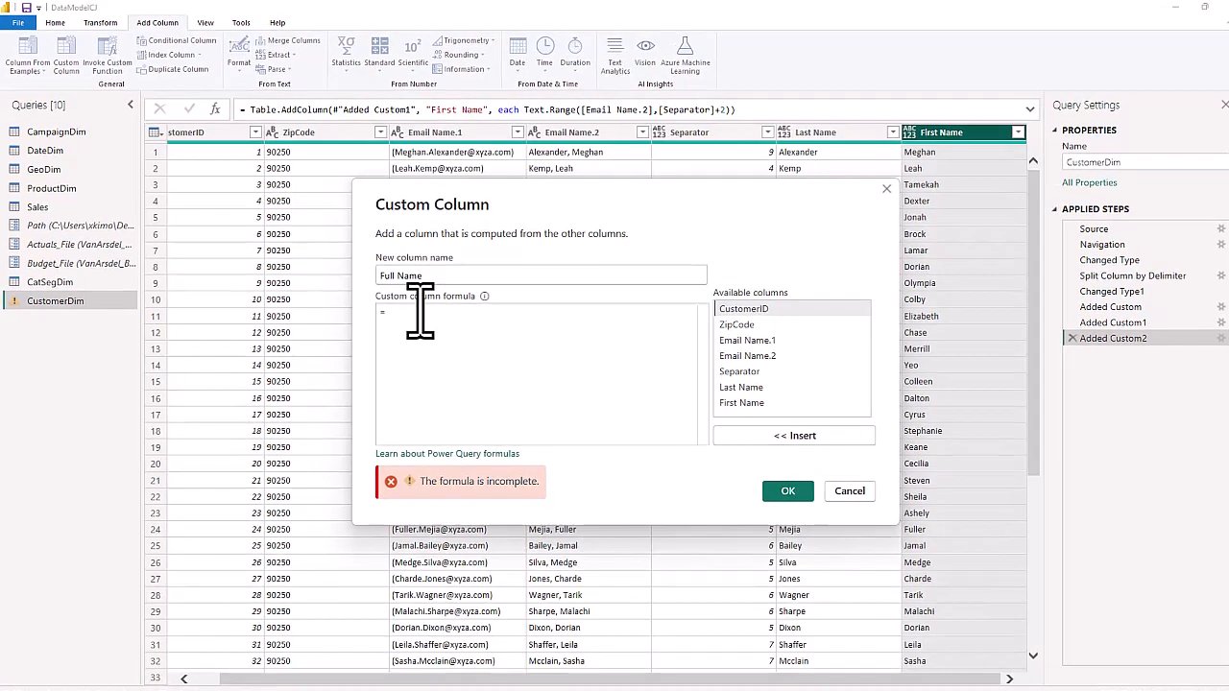
pyautogui.write('[')
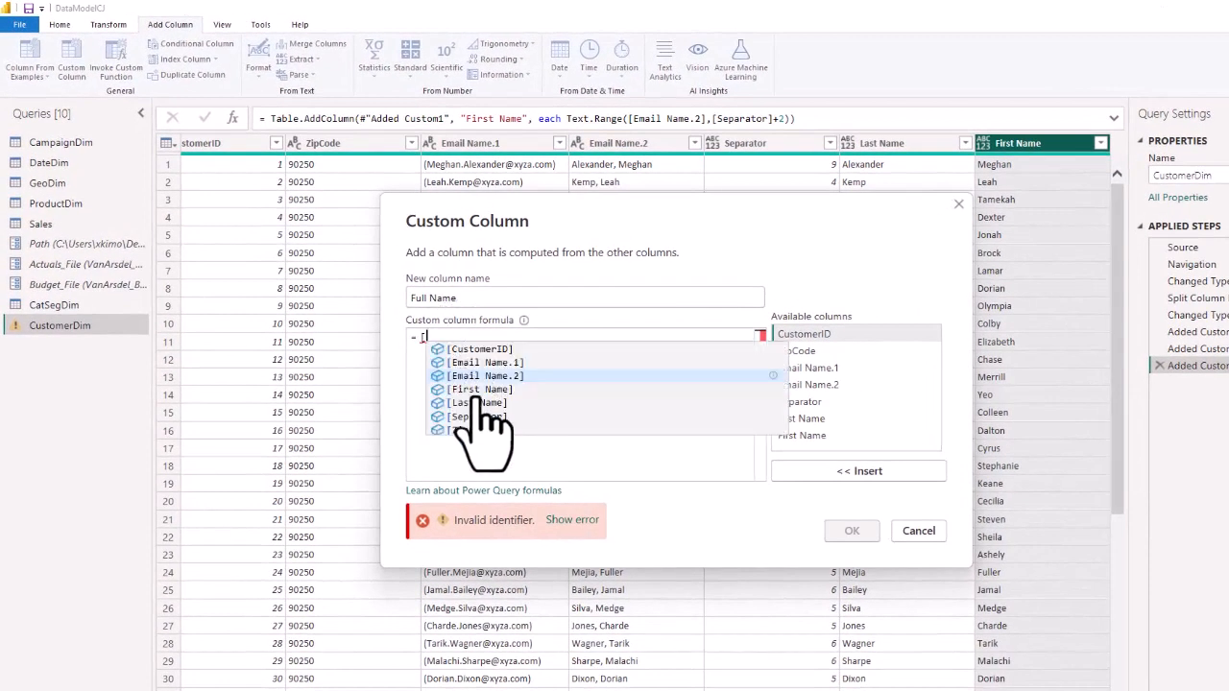
pyautogui.click(476, 390)
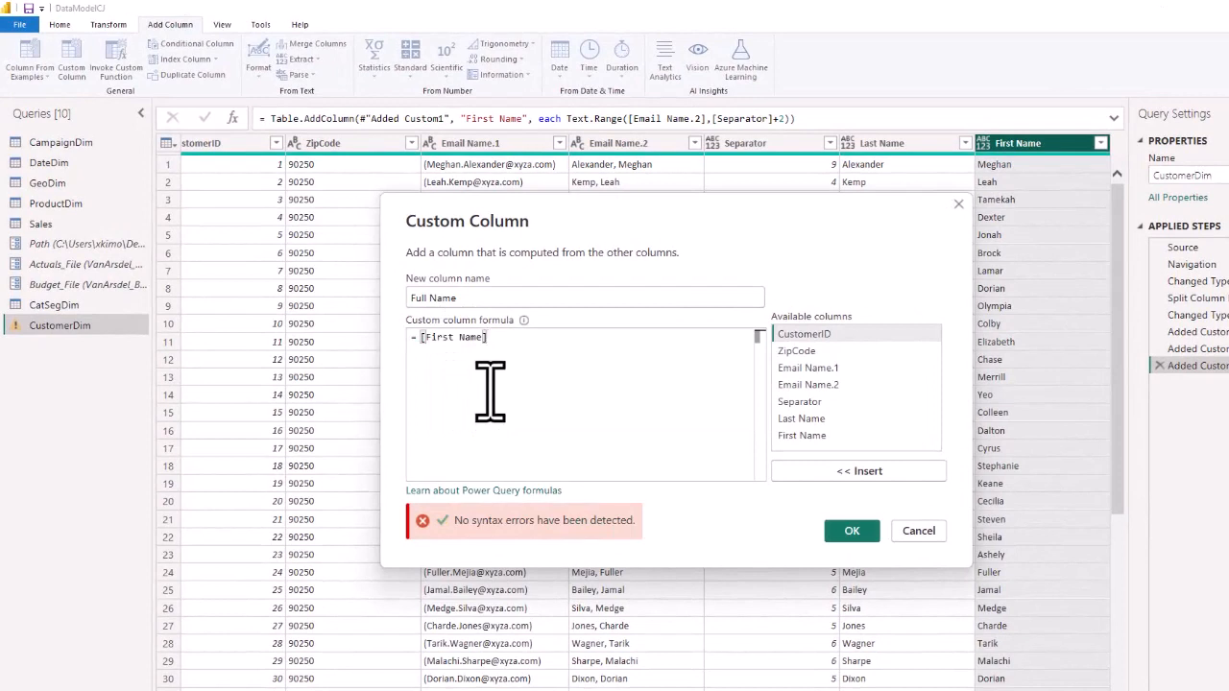
pyautogui.write('&')
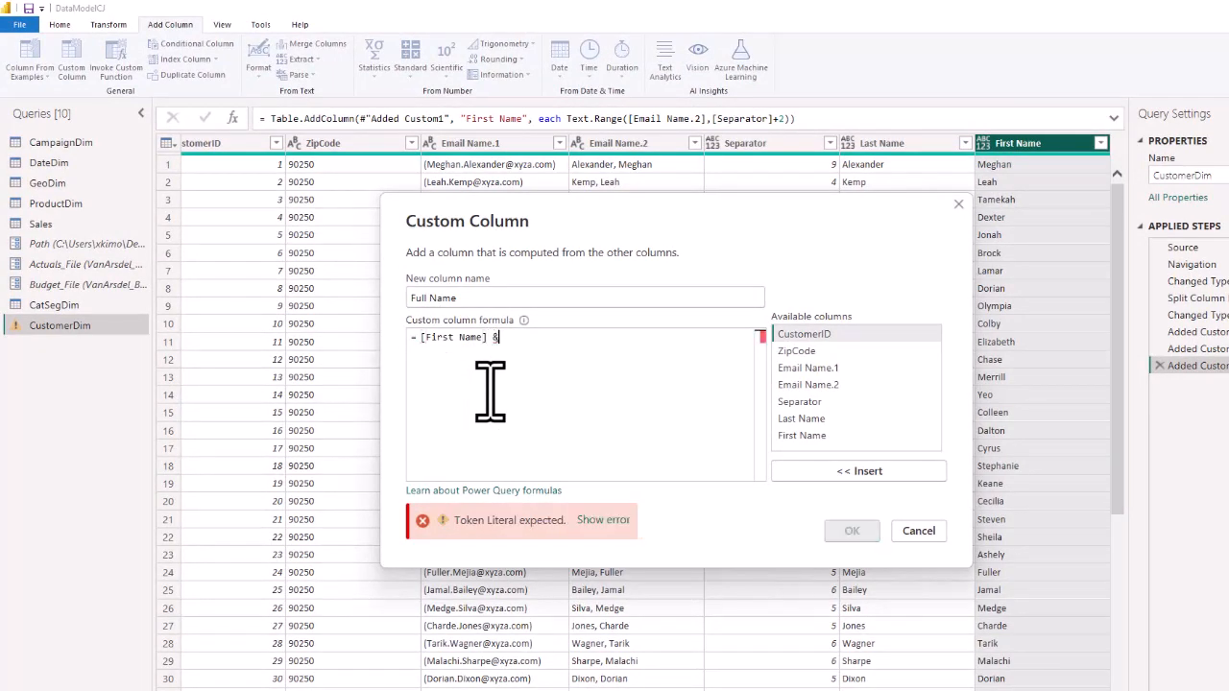
pyautogui.write(' " " ')
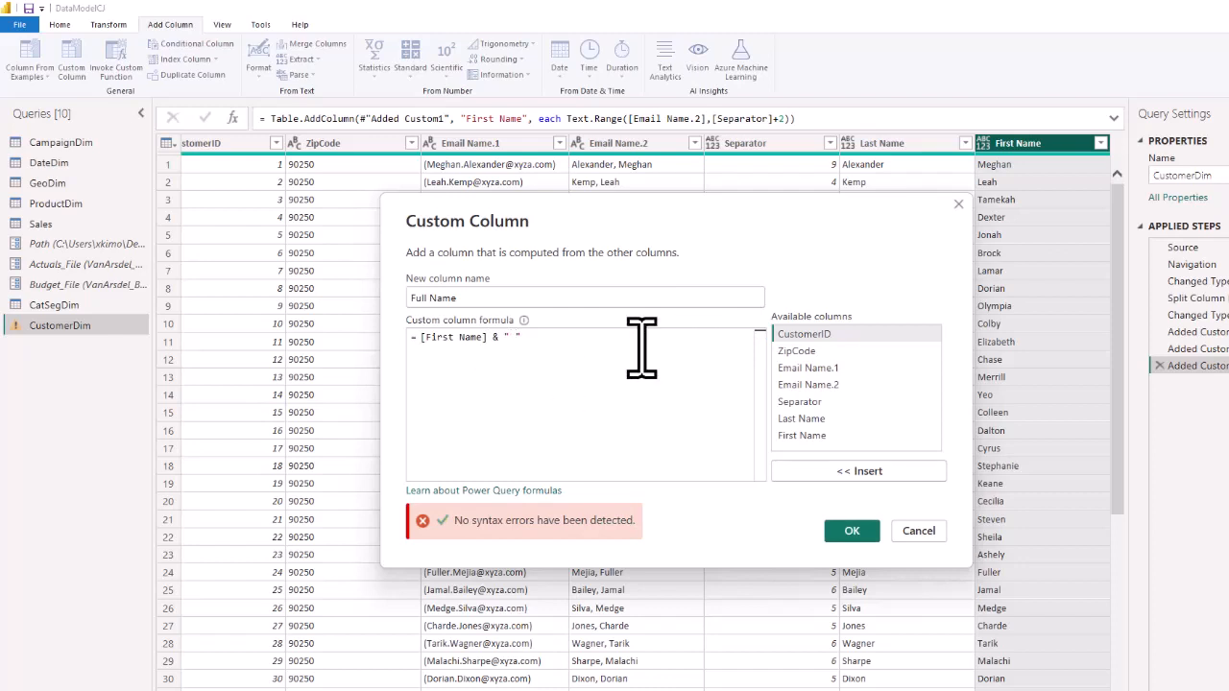
pyautogui.write('" &')
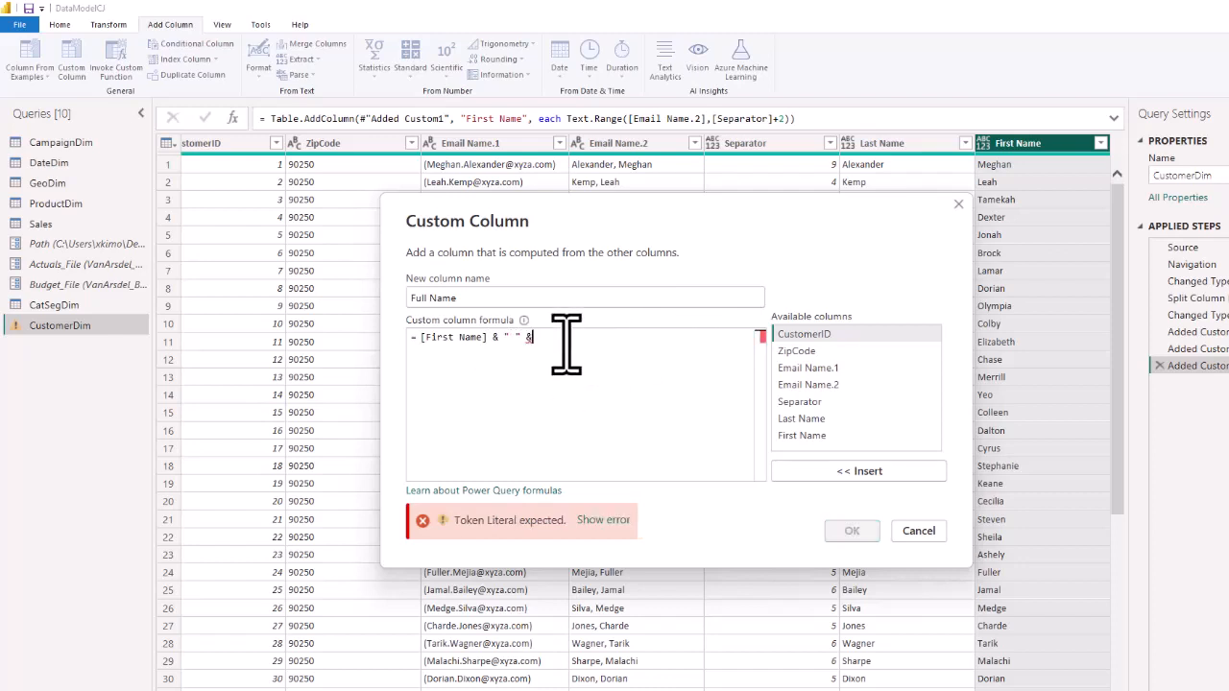
pyautogui.doubleClick(797, 419)
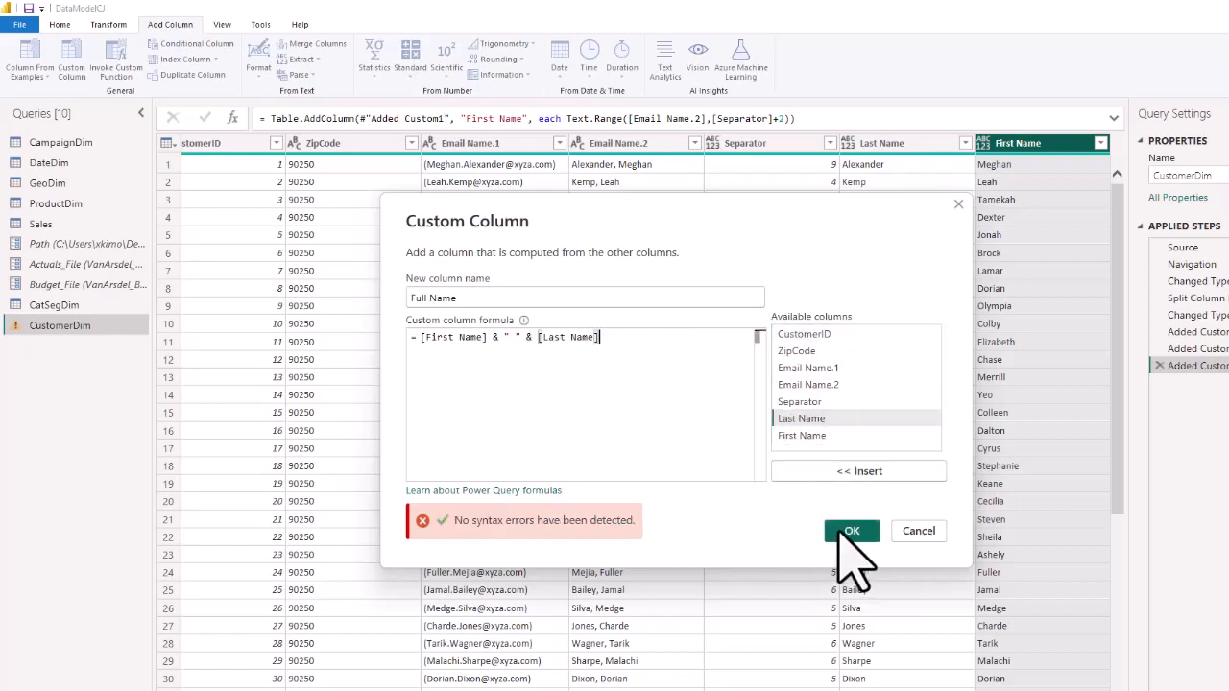
pyautogui.click(841, 531)
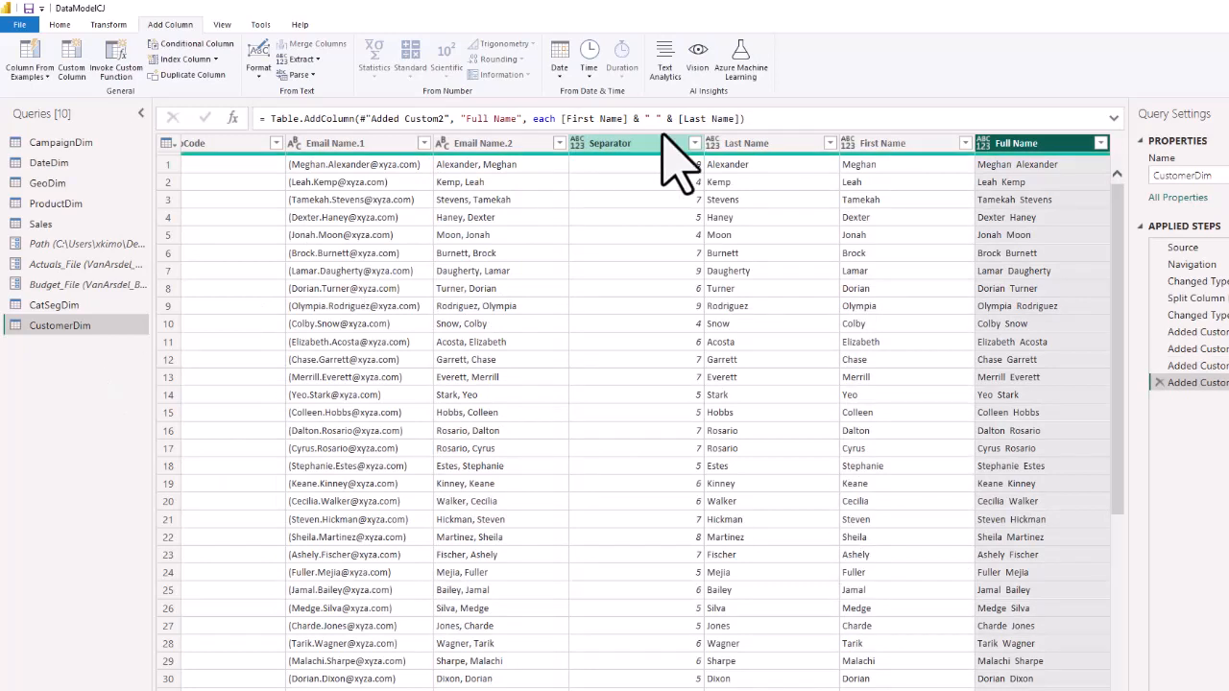
# Remove the Separator column from the CustomerDim table.
pyautogui.click(625, 172)
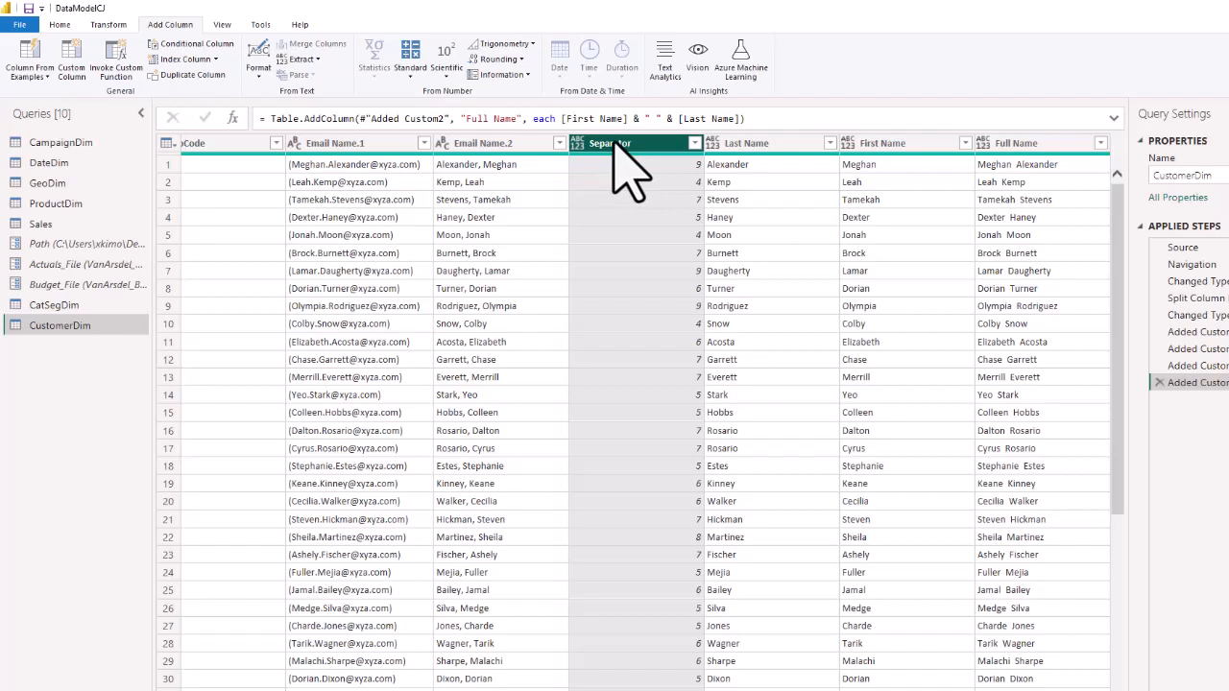
pyautogui.rightClick(614, 146)
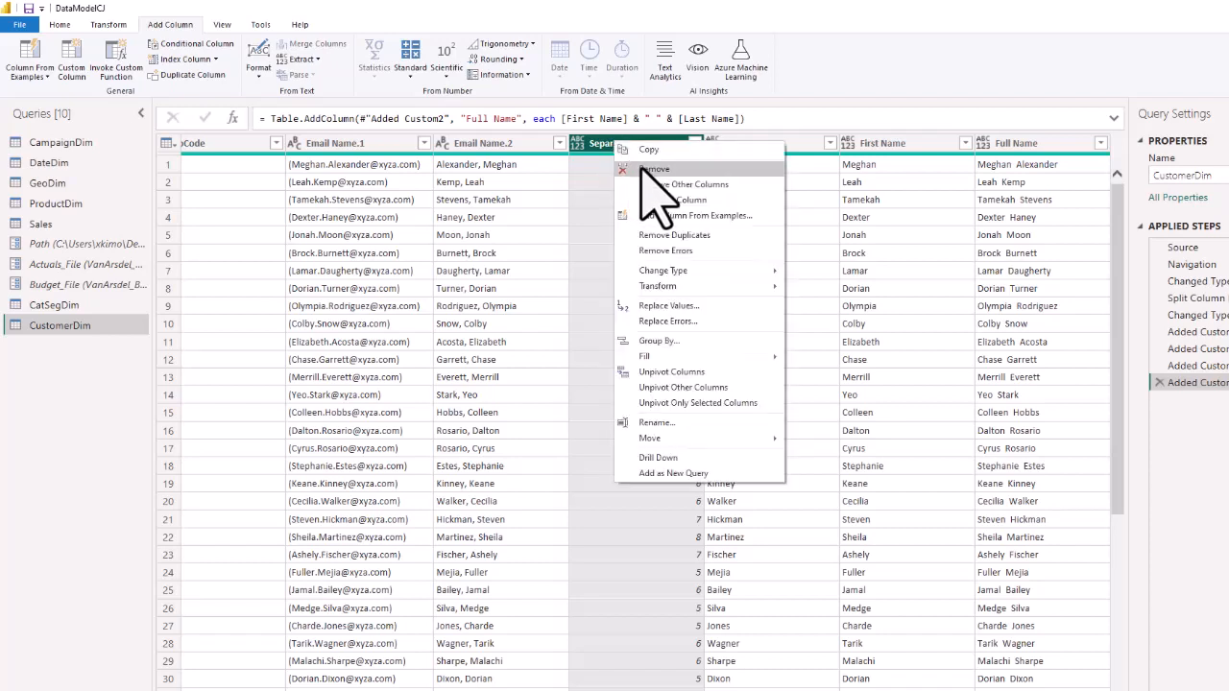
pyautogui.click(653, 169)
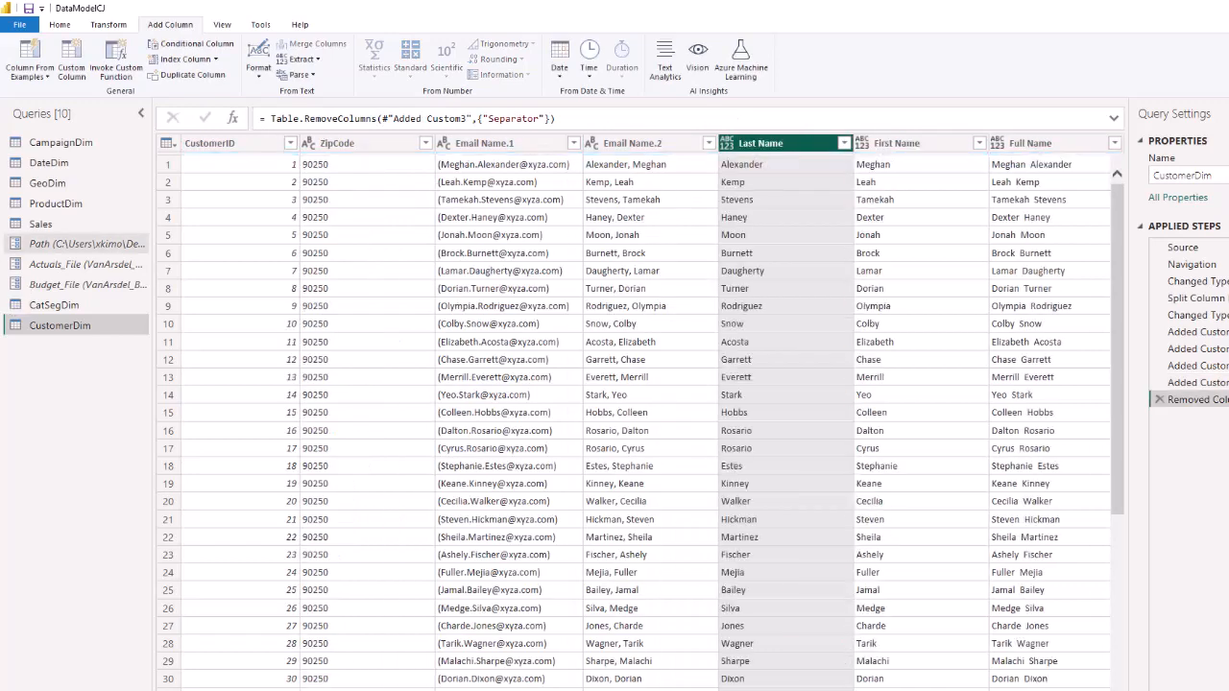